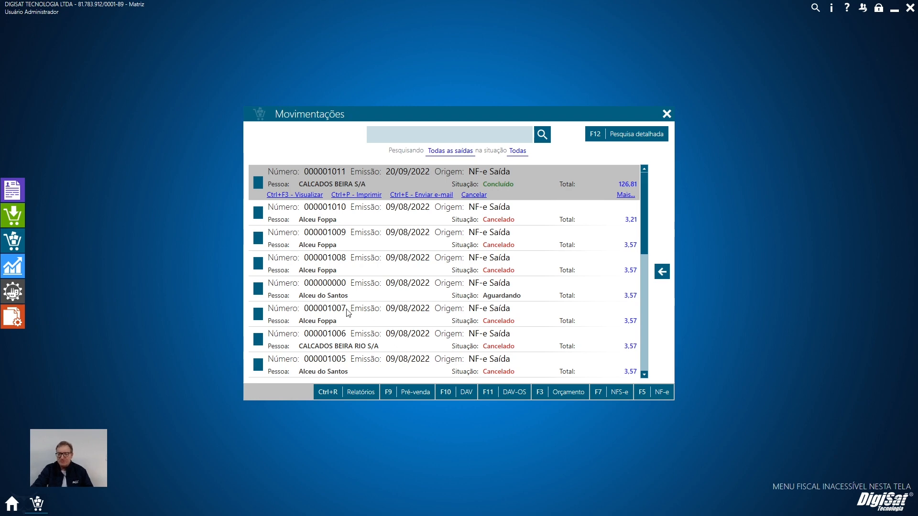
Preview the printed DANFE of NF-e 000001011, examine its tax calculation and product data, and close it.
click(356, 195)
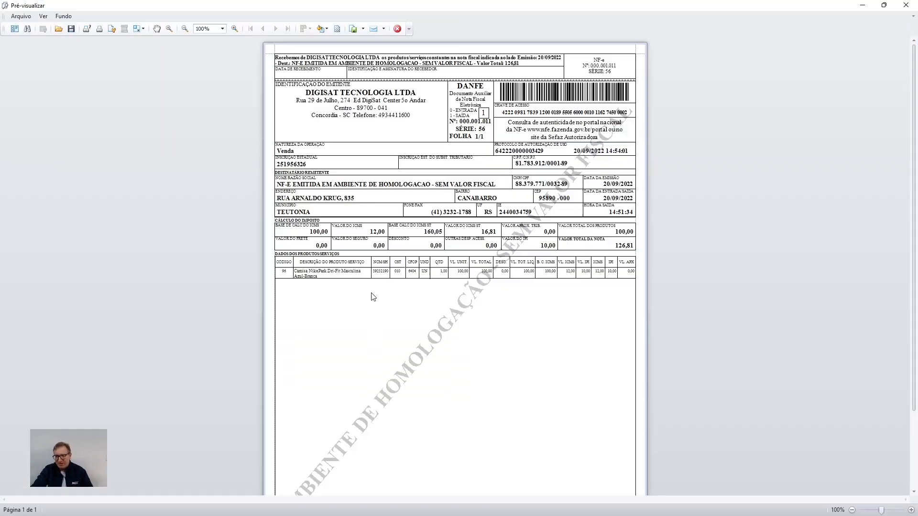
scroll(398, 315, up, 3)
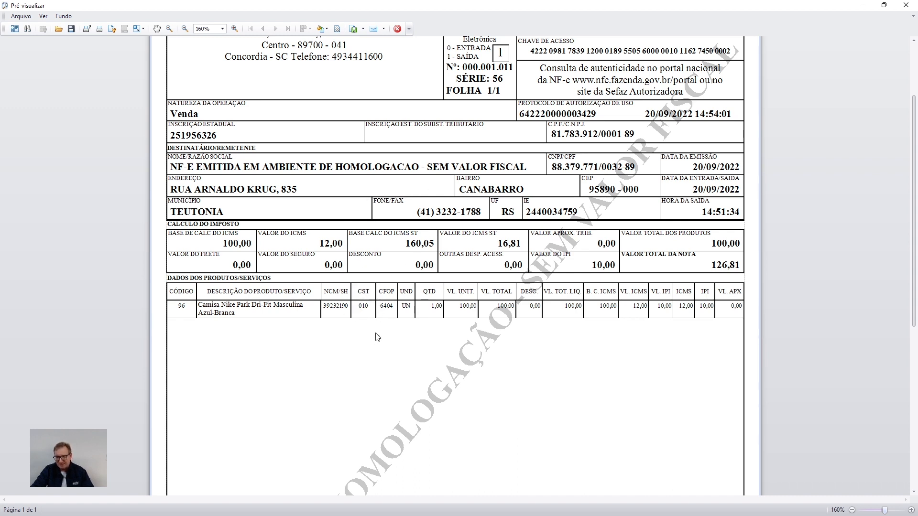
key(Escape)
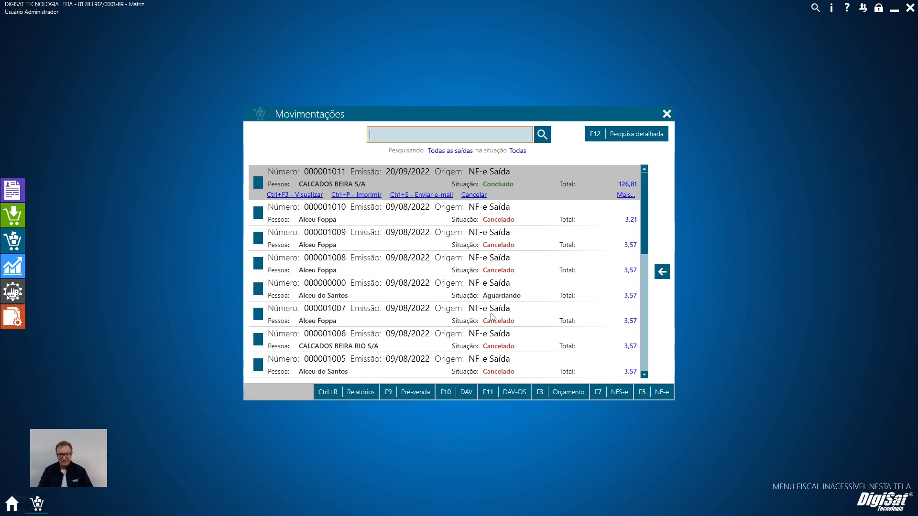
Open the state taxation record "Tributado com ST" for editing and review its state percentages for SC and RS.
click(12, 190)
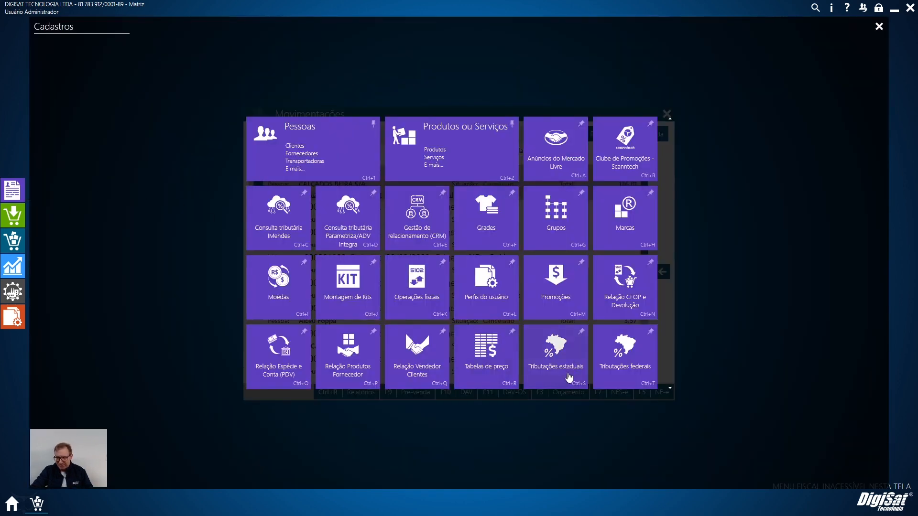
click(585, 380)
click(314, 304)
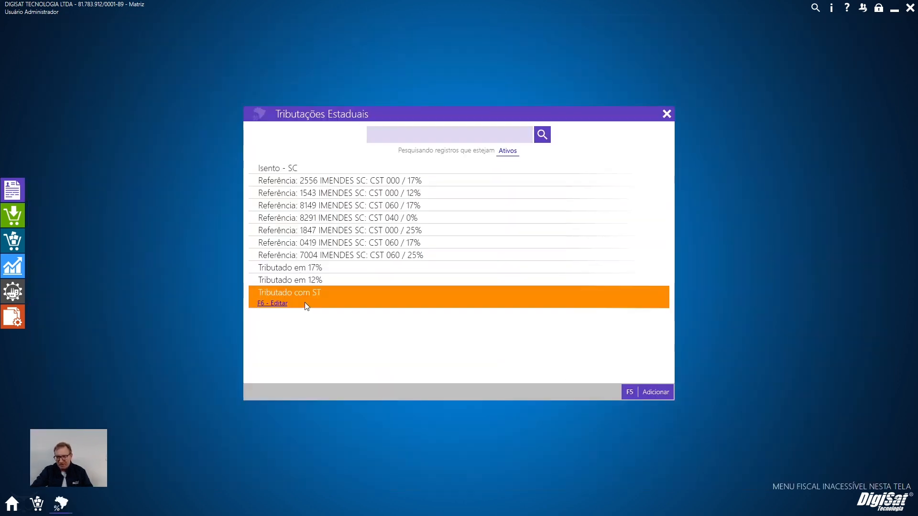
click(271, 304)
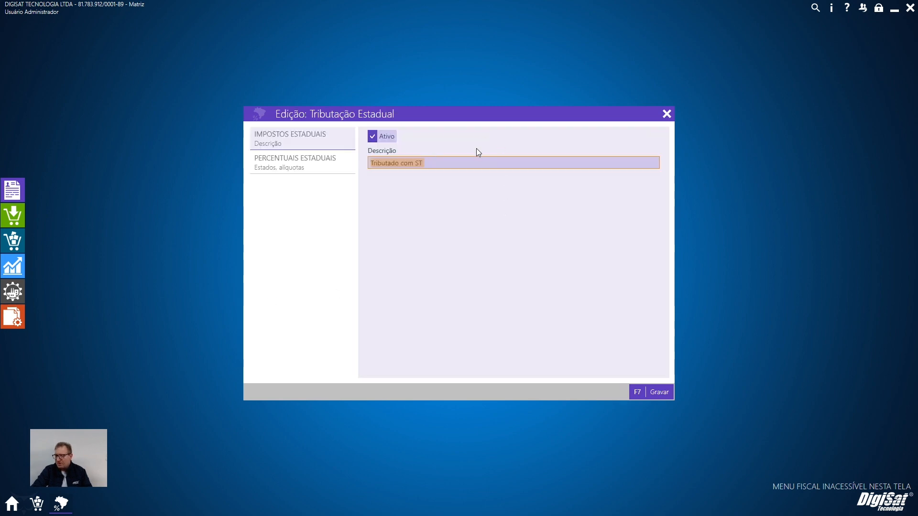
click(297, 167)
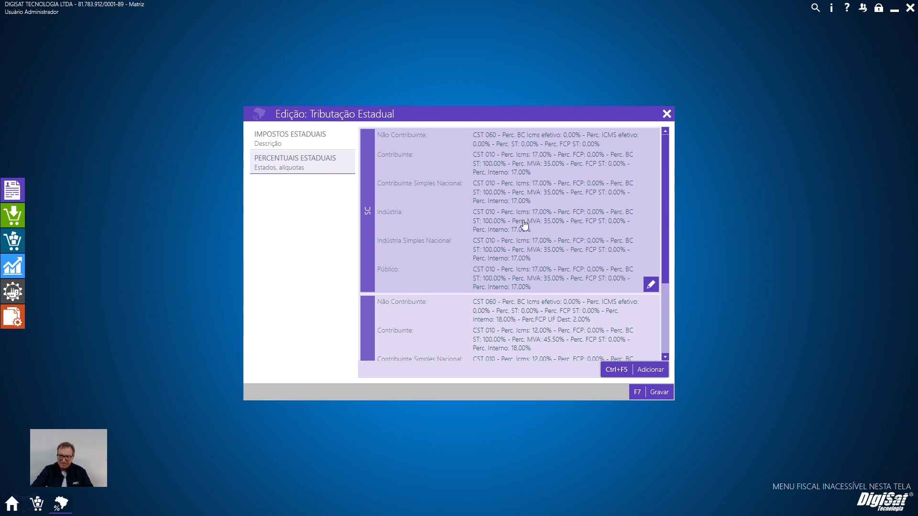
scroll(519, 249, down, 4)
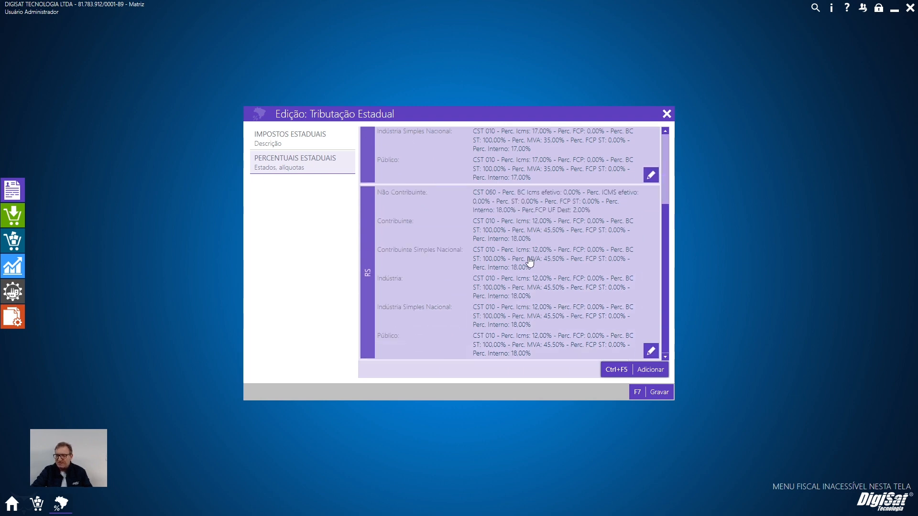
scroll(529, 261, up, 4)
Open the Contribuinte percentage settings of the SC - Santa Catarina tax set.
click(651, 285)
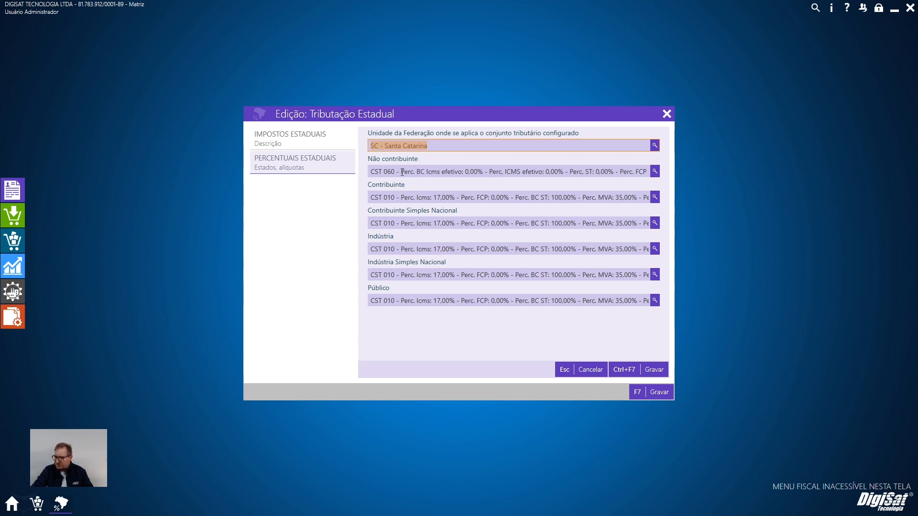
click(589, 372)
click(652, 286)
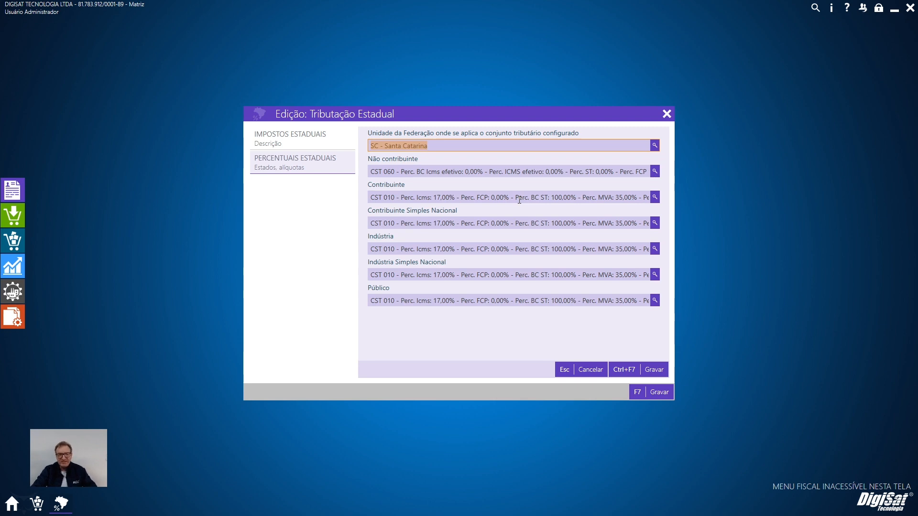
click(655, 197)
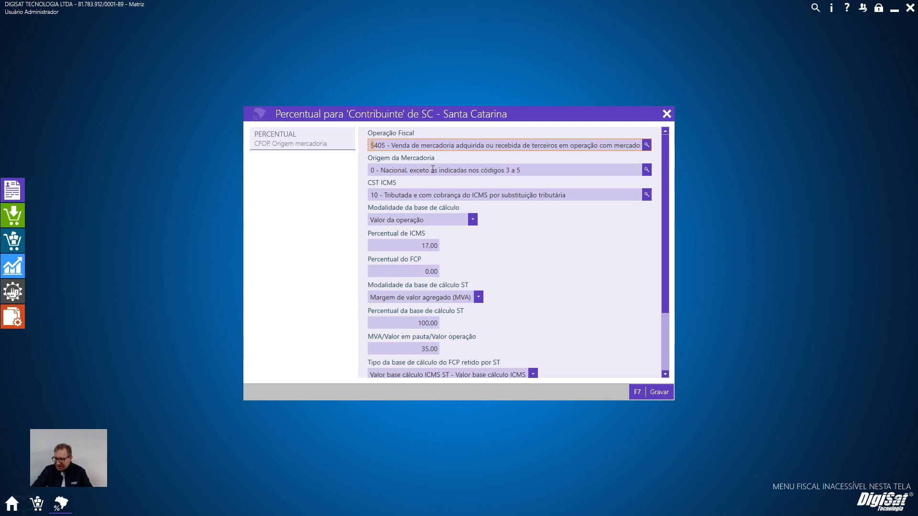
Examine the ST base percentage, calculation mode options and MVA field, keeping Margem de valor agregado (MVA) as the mode.
scroll(385, 179, down, 1)
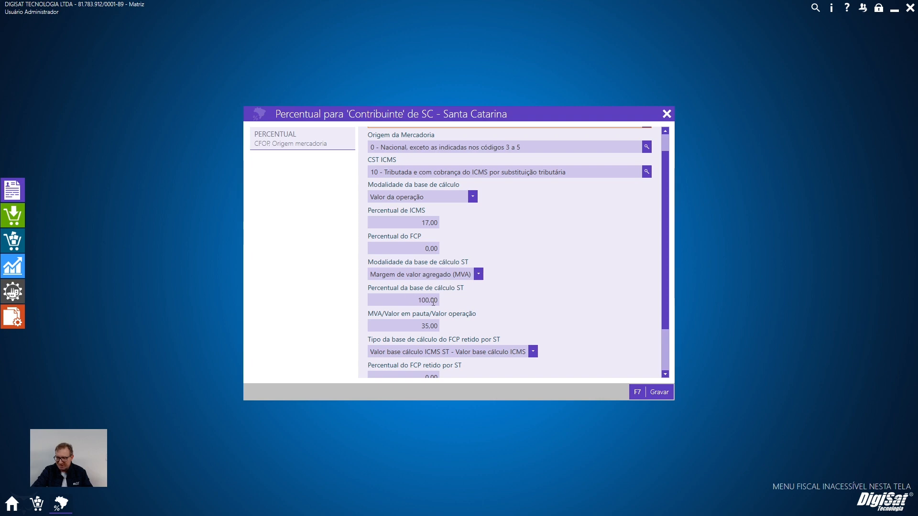
click(403, 299)
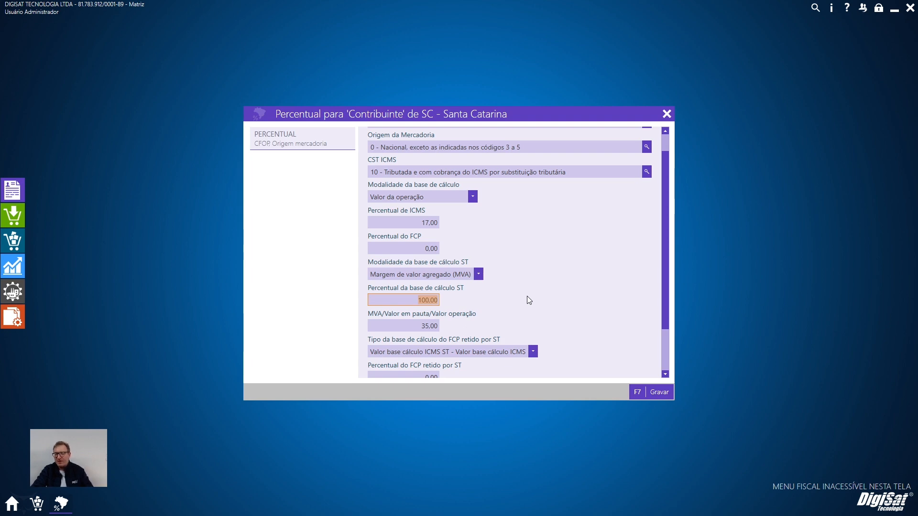
scroll(529, 300, down, 1)
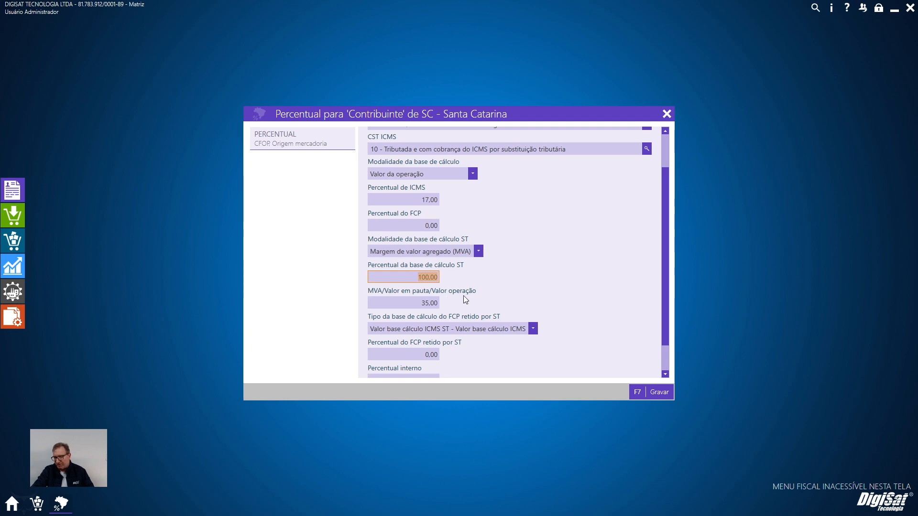
click(447, 252)
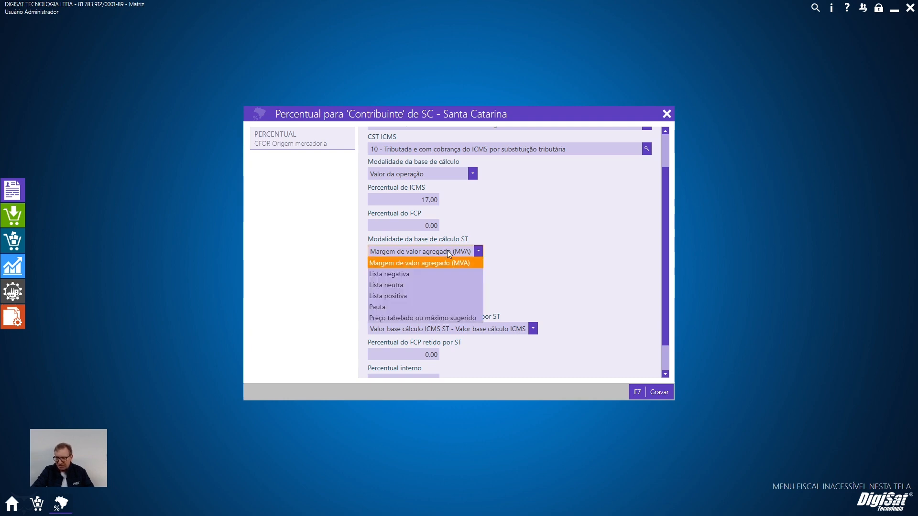
click(448, 263)
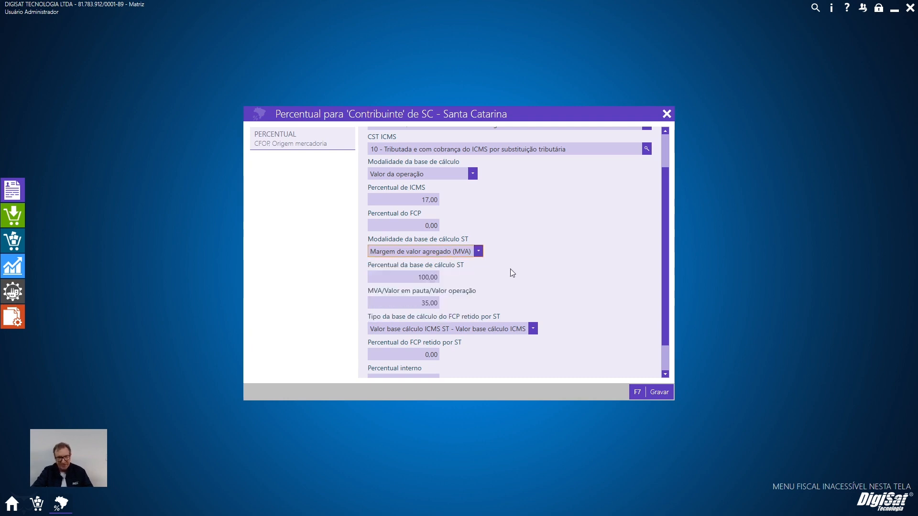
click(423, 302)
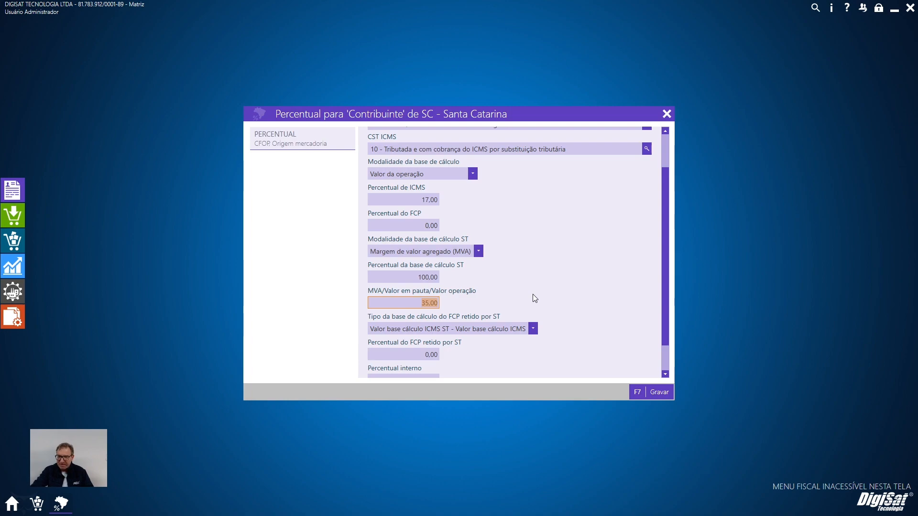
Switch to the Notepad notes, examine the ICMS ST calculation base formula from product value to discount, and return to DigiSat.
click(894, 9)
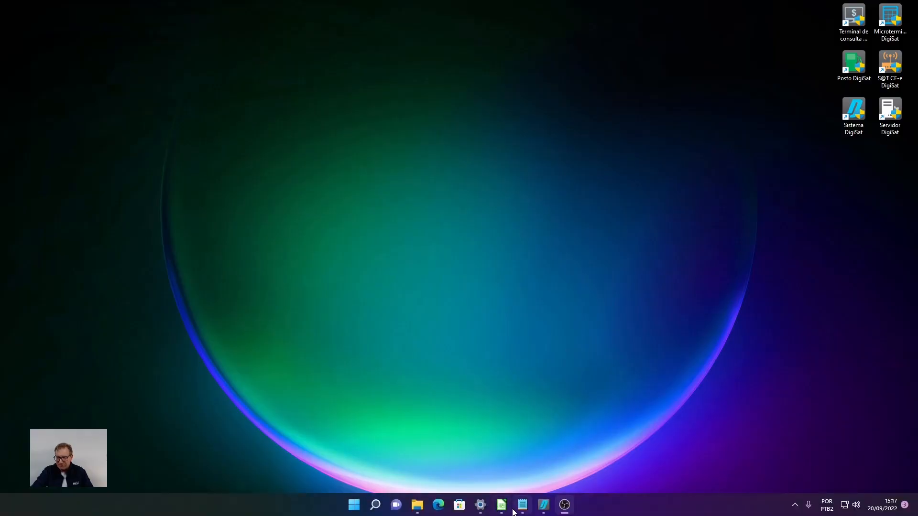
click(521, 506)
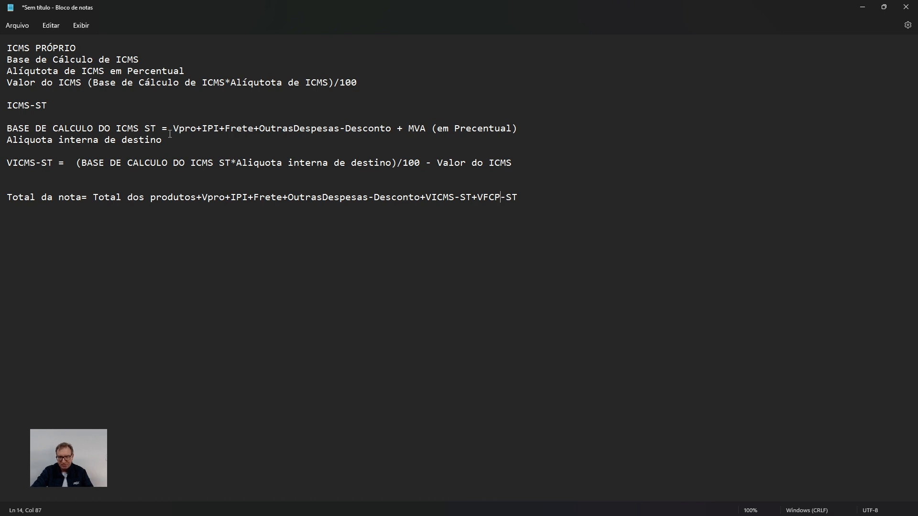
click(201, 128)
drag(226, 128, 387, 128)
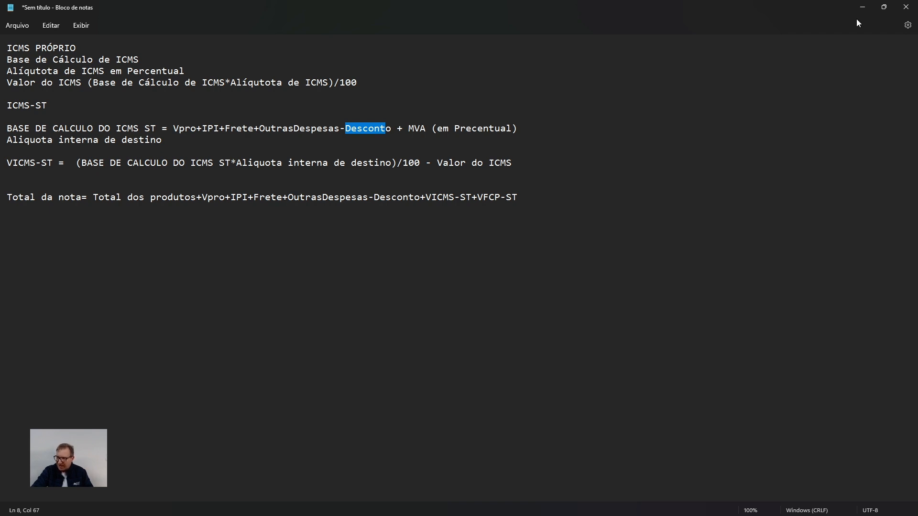
click(862, 7)
mouse_move(553, 505)
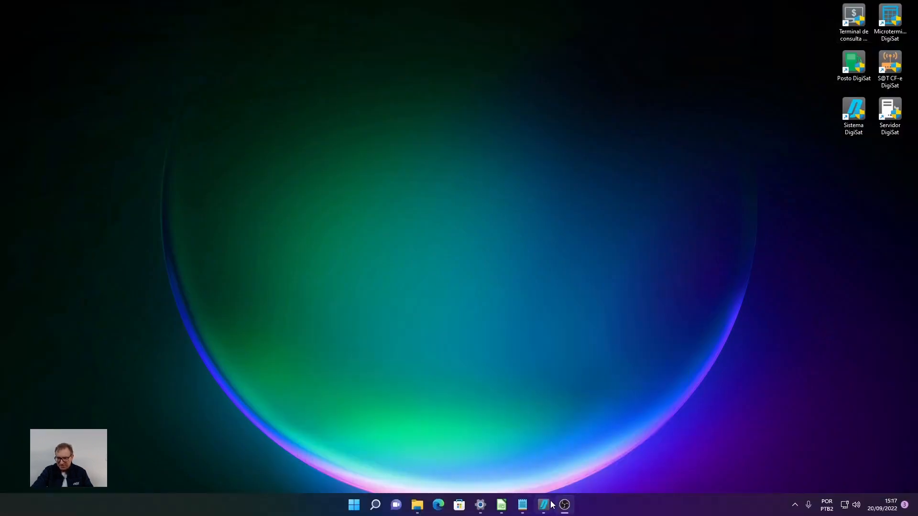
click(545, 505)
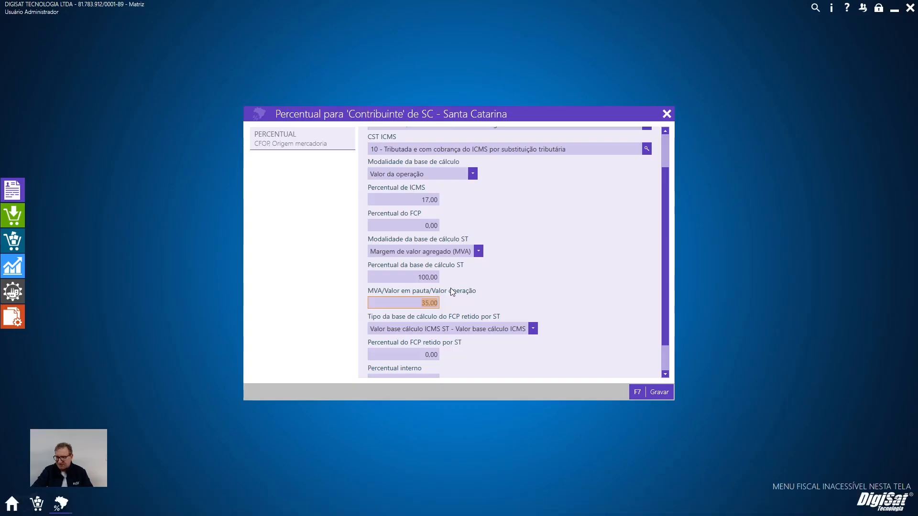
Try Valor base cálculo ICMS ST as the retained FCP base type, then restore Valor base cálculo ICMS ST - Valor base cálculo ICMS.
scroll(452, 293, down, 1)
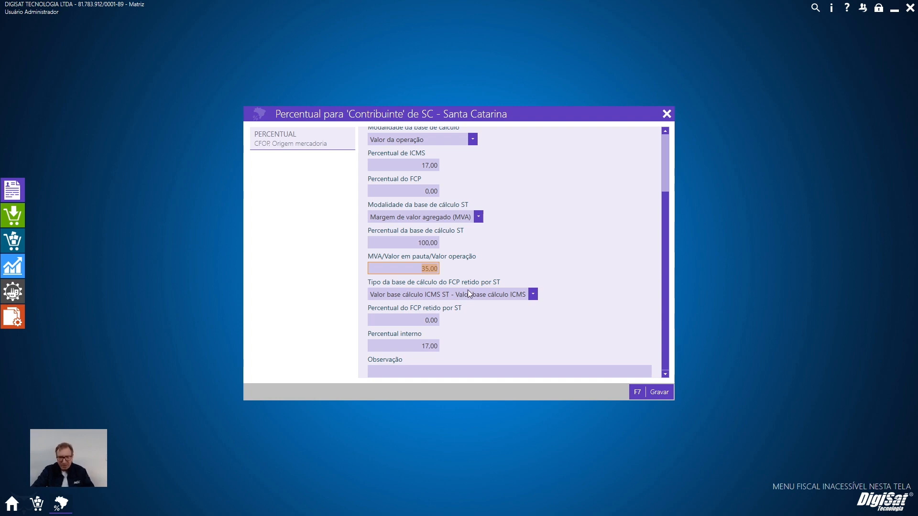
click(414, 320)
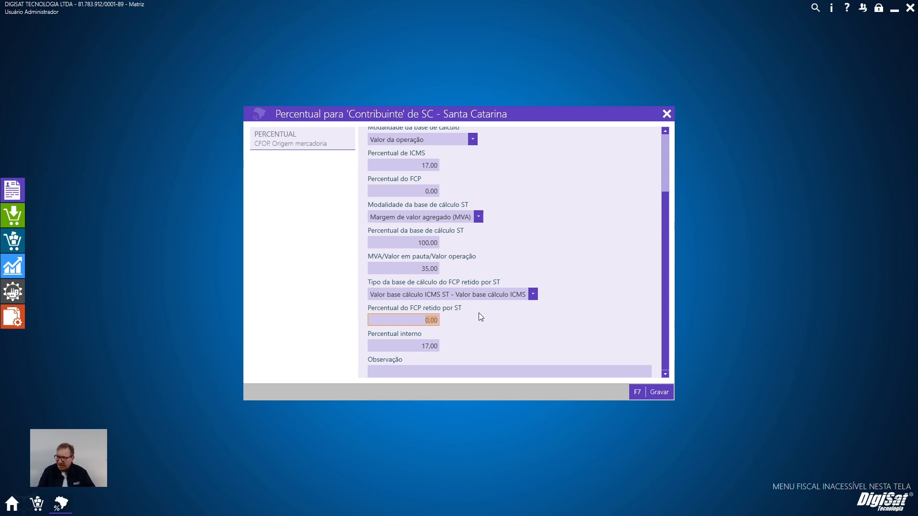
click(453, 297)
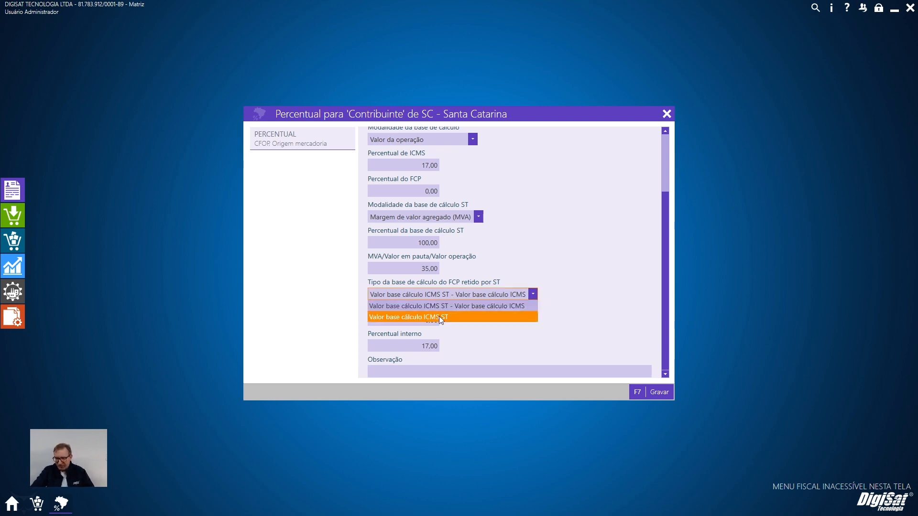
click(439, 316)
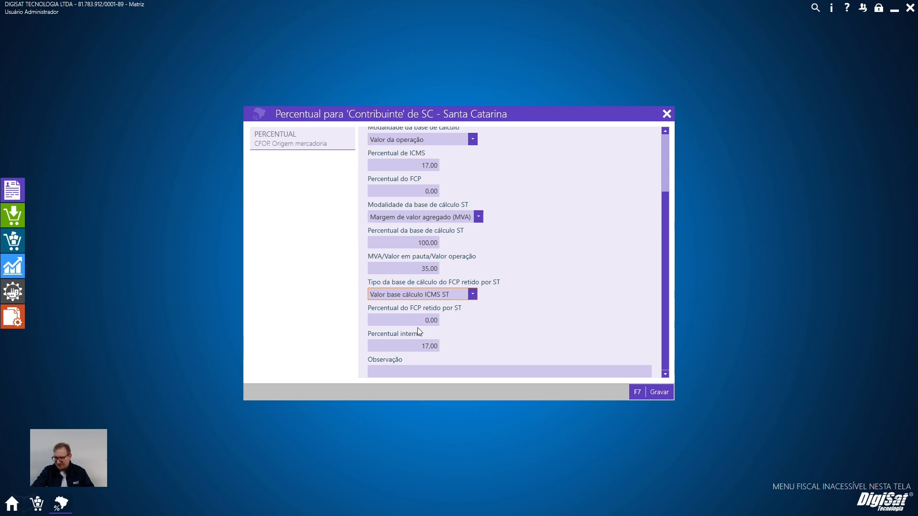
click(431, 294)
click(438, 303)
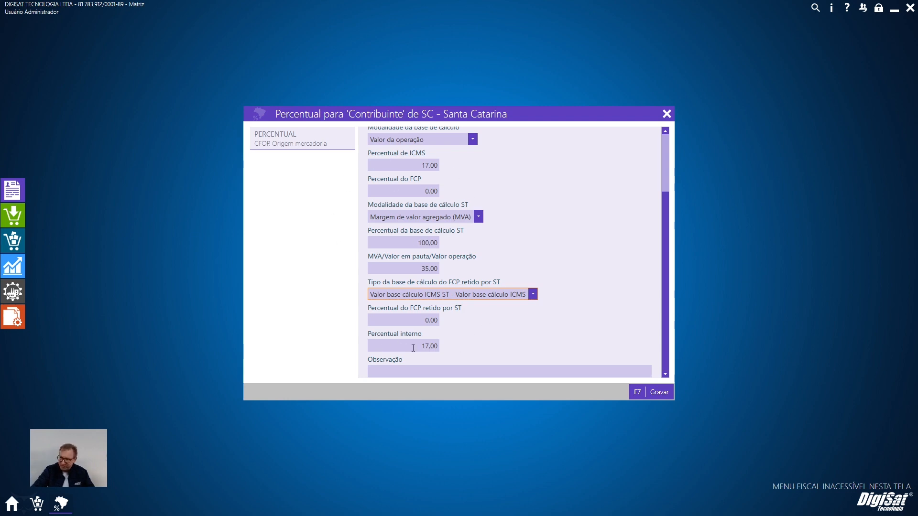
Save the SC Contribuinte percentage, replicate it to the other recipients, and save the Santa Catarina tax set.
click(649, 389)
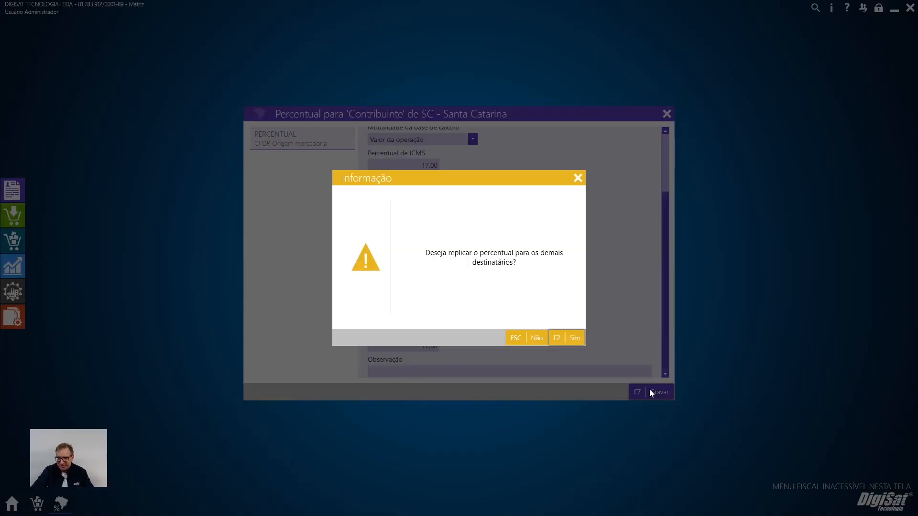
key(Return)
click(639, 374)
Open the Contribuinte percentage settings of the RS - Rio Grande do Sul tax set.
scroll(663, 351, down, 3)
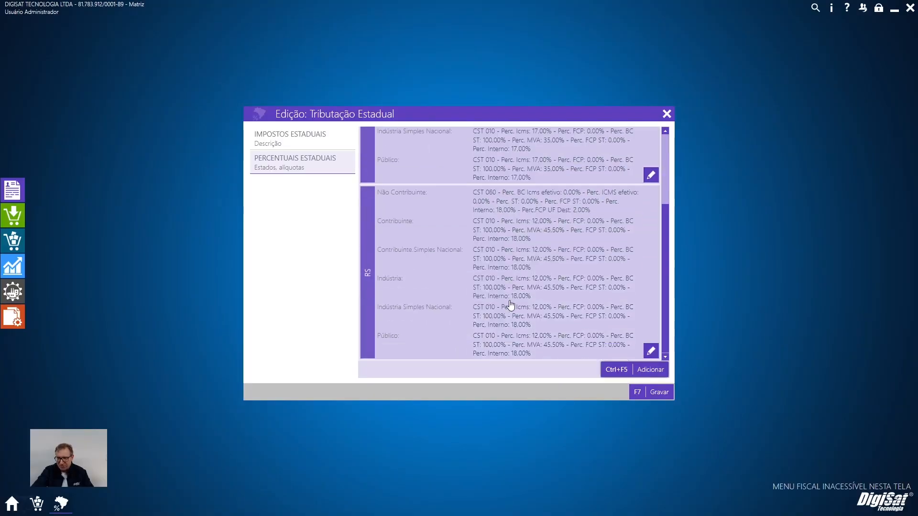
click(651, 351)
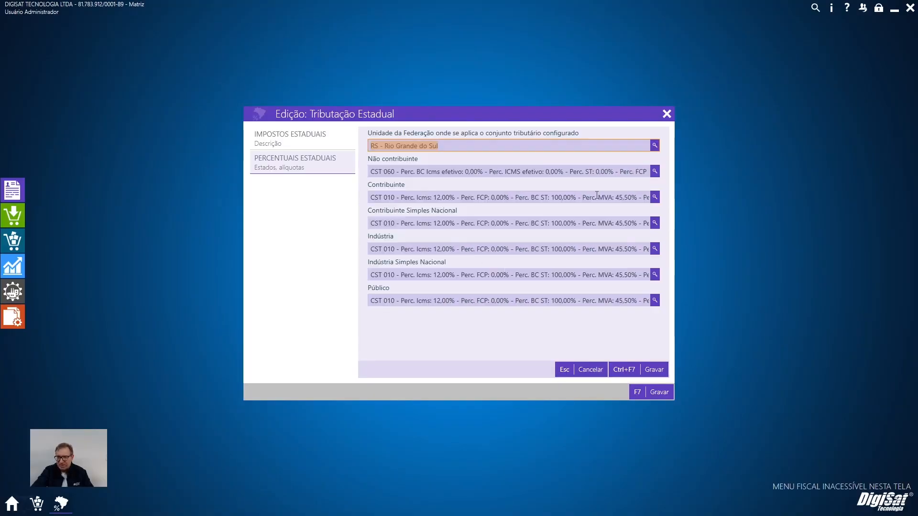
click(655, 197)
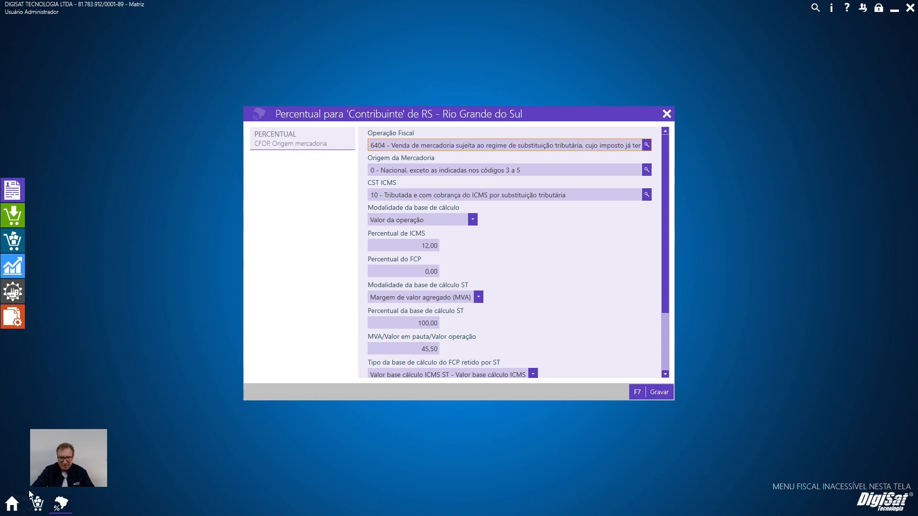
Preview the DANFE of NF-e 000001011 again to check its ICMS values, close it, and return to the RS Contribuinte percentage settings.
click(36, 504)
click(356, 195)
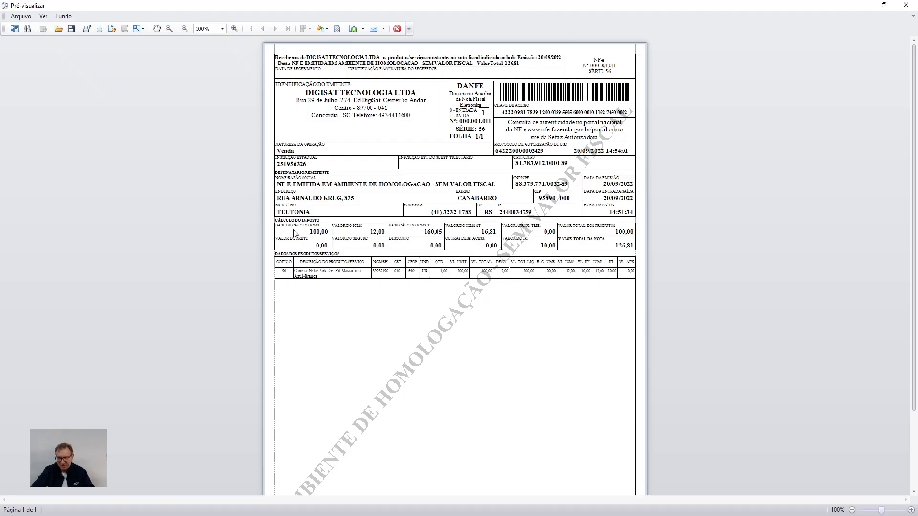
click(863, 7)
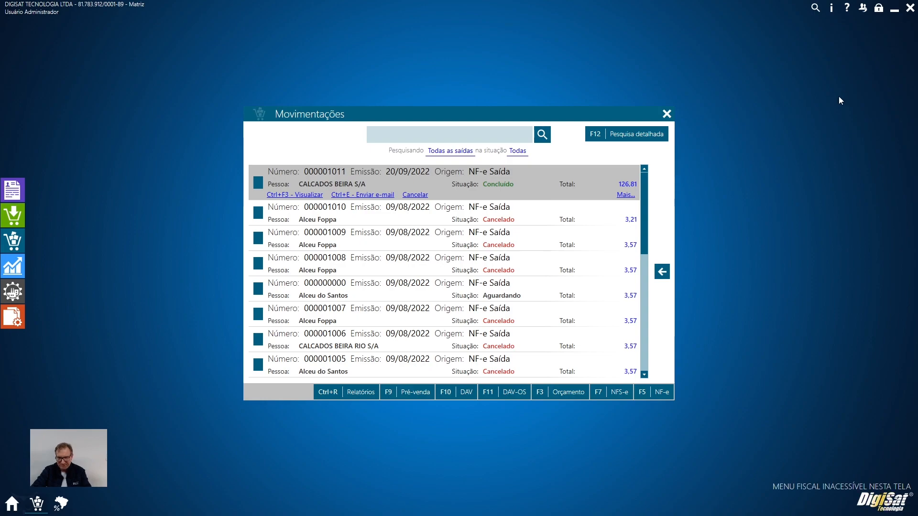
key(alt+Tab)
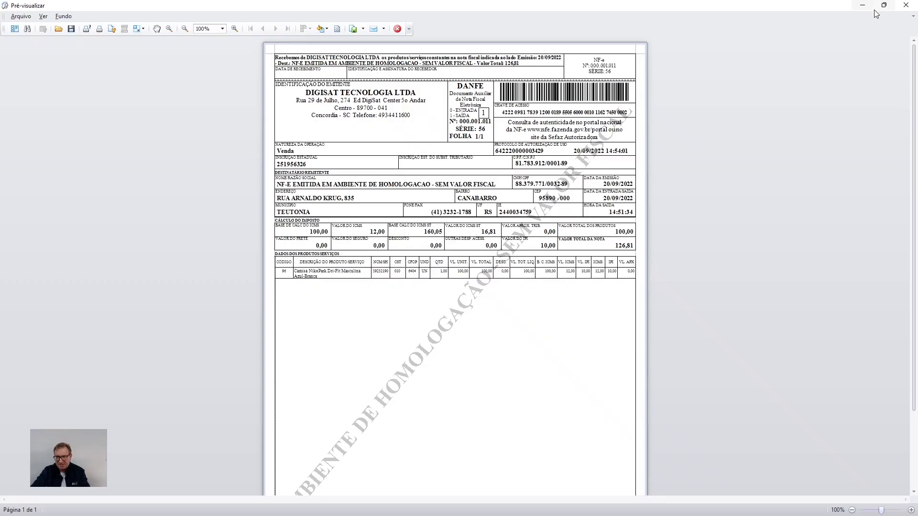
click(906, 5)
click(59, 506)
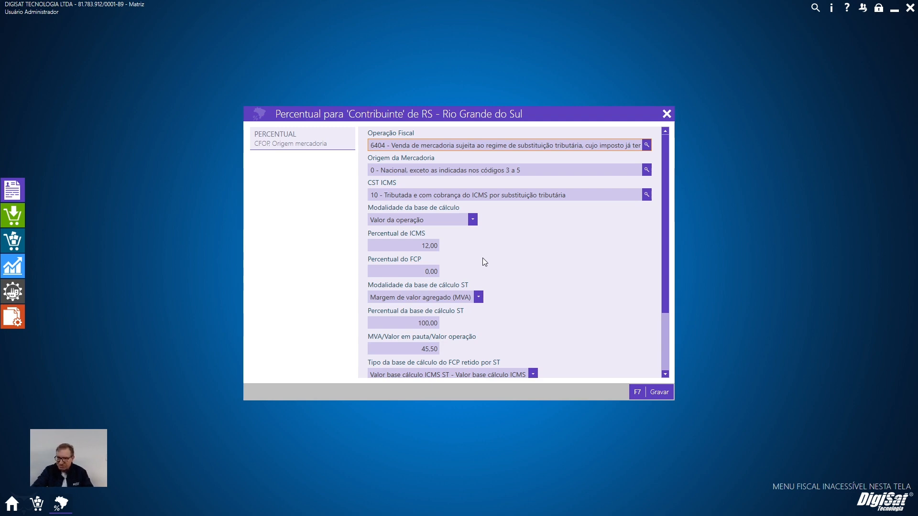
Check the MVA and internal percentage of the RS Contribuinte settings, save them and replicate the percentage to the other recipients.
scroll(484, 262, down, 1)
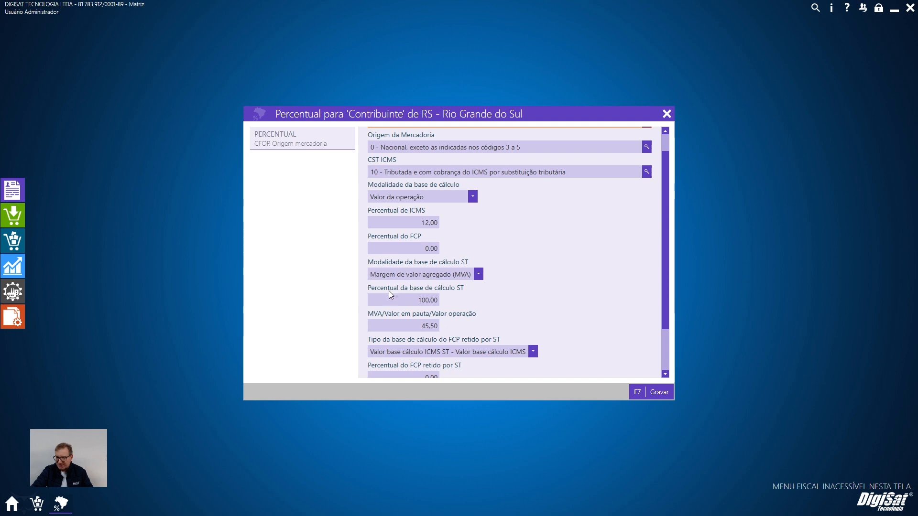
click(403, 328)
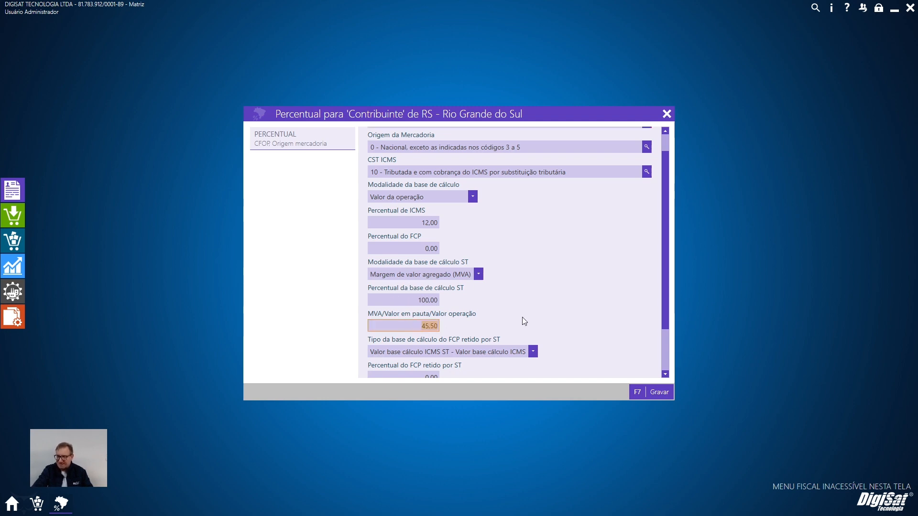
scroll(525, 320, down, 2)
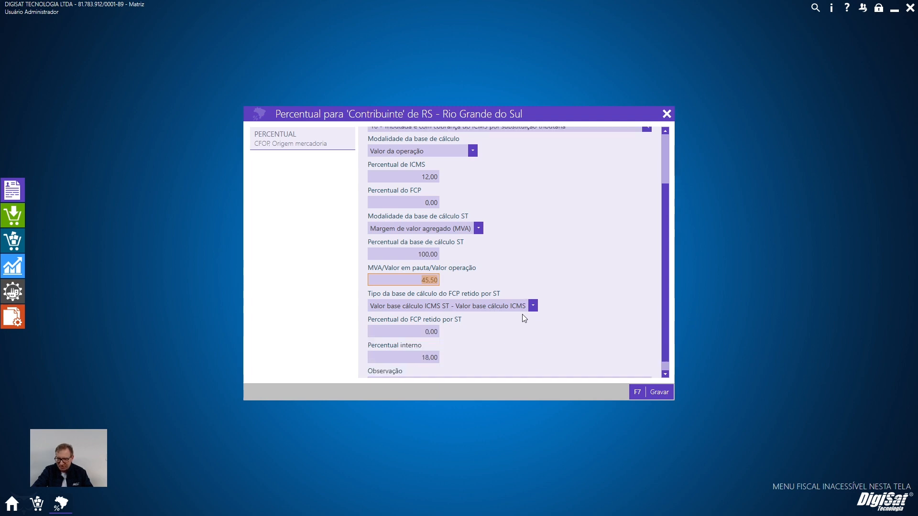
click(436, 346)
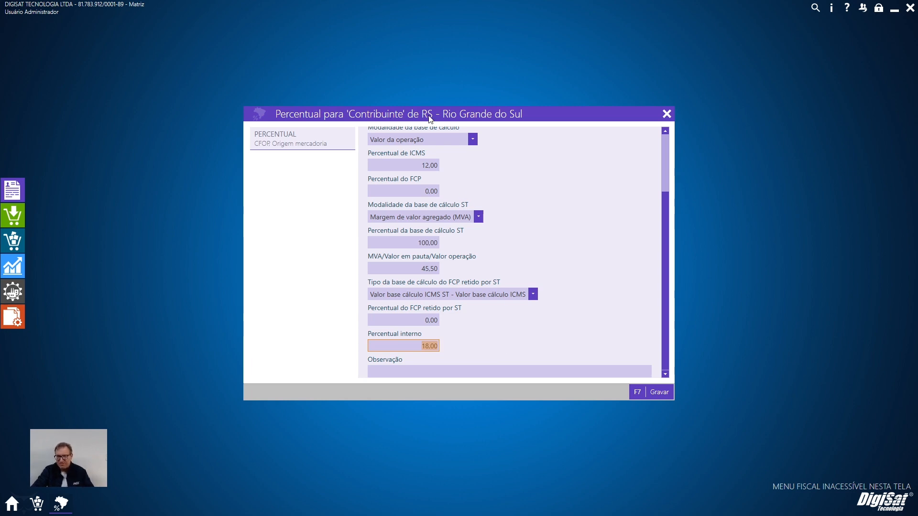
scroll(506, 217, up, 3)
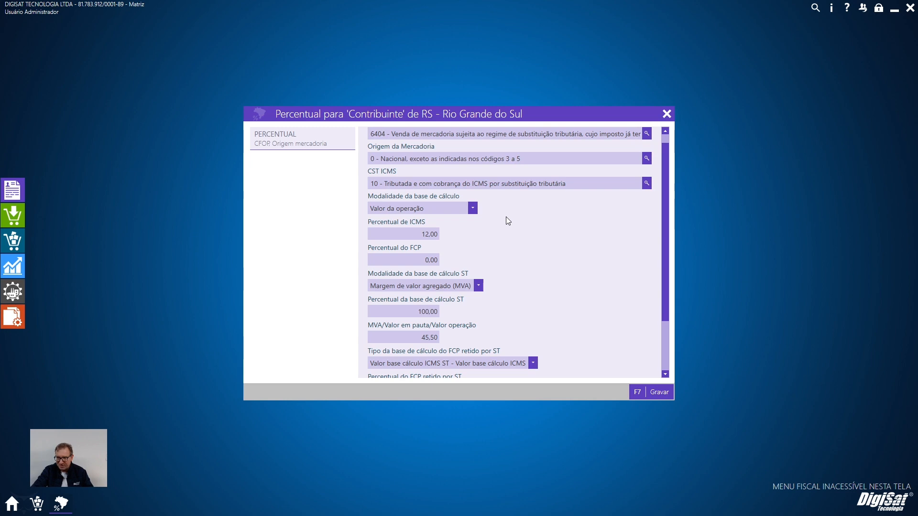
scroll(506, 217, down, 2)
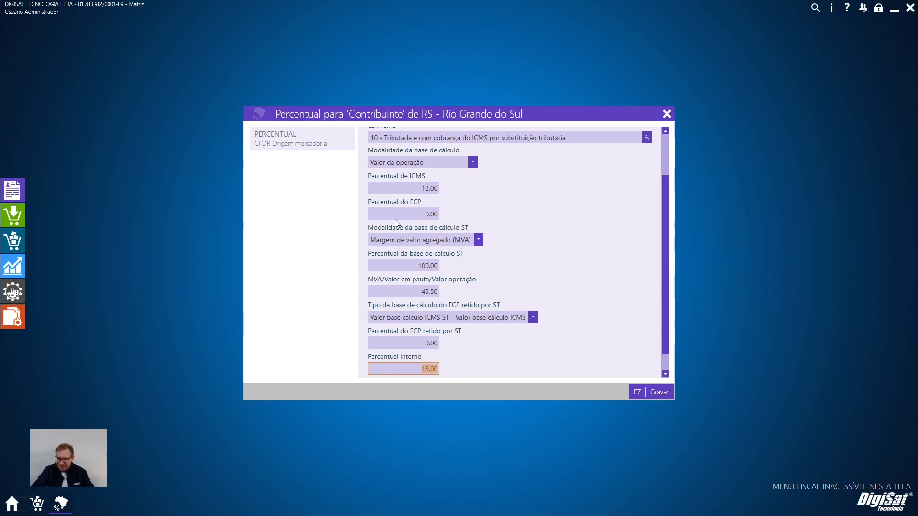
click(646, 396)
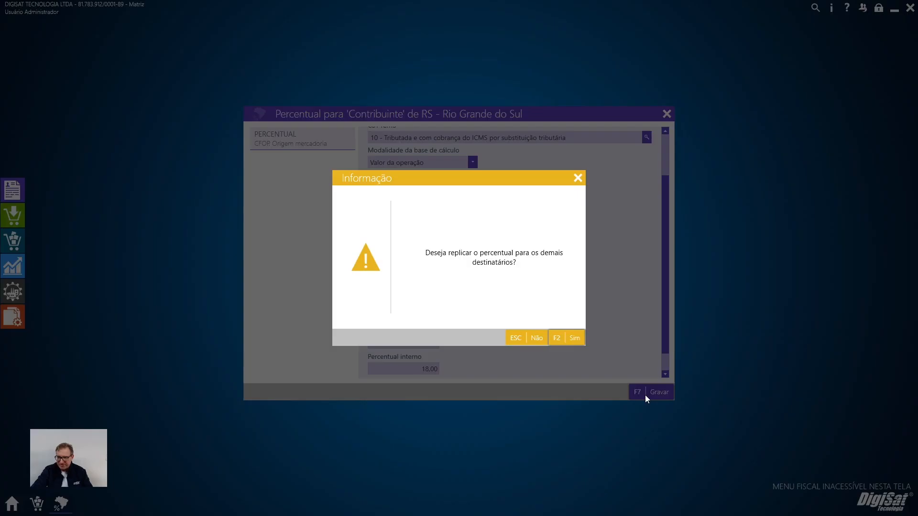
click(578, 340)
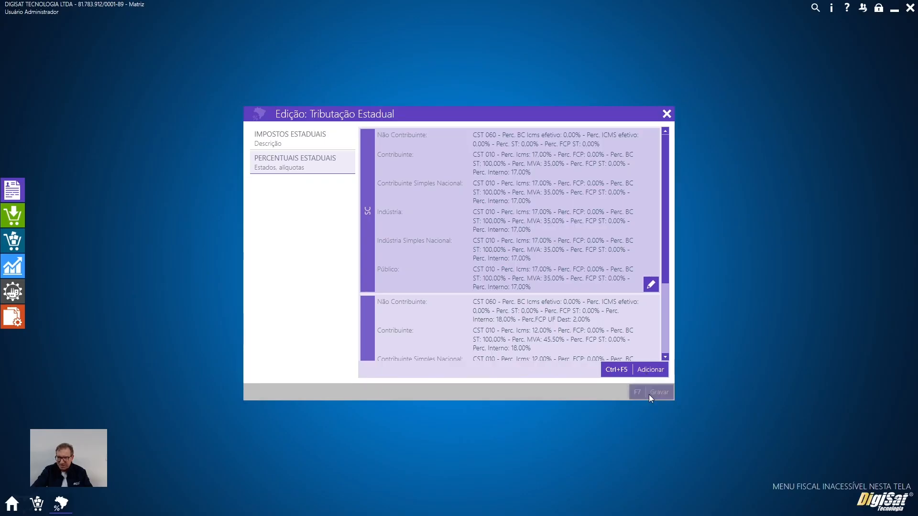
Search the products for code 96 and open the tax settings of Camisa Nike Park Dri-Fit Masculina Azul-Branca.
click(13, 195)
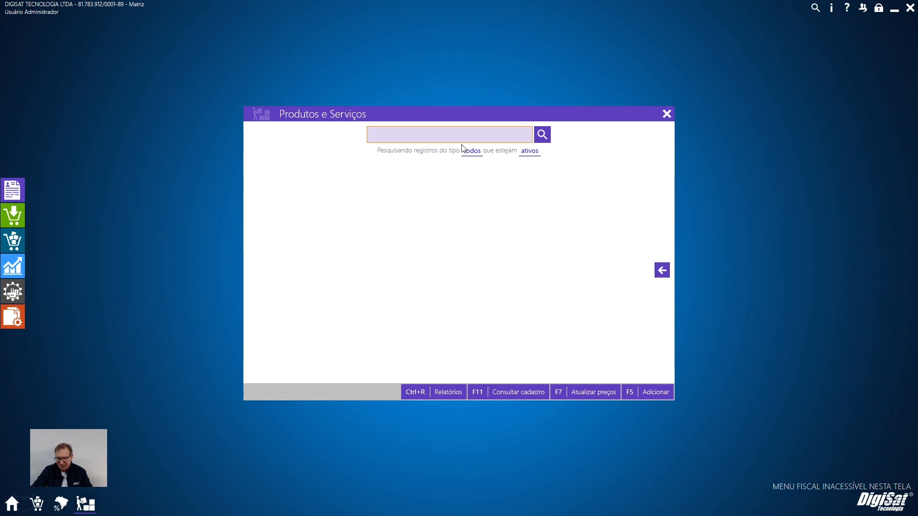
text(96)
key(Return)
click(259, 190)
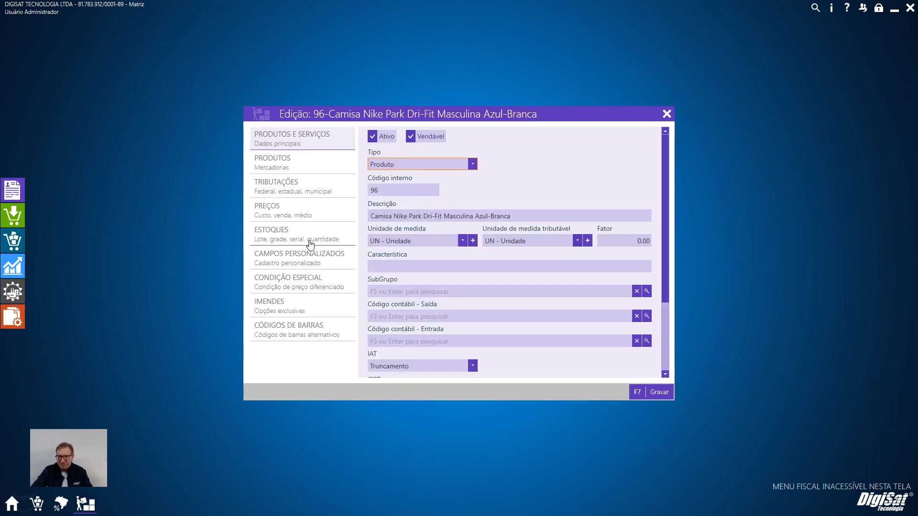
click(312, 214)
click(300, 191)
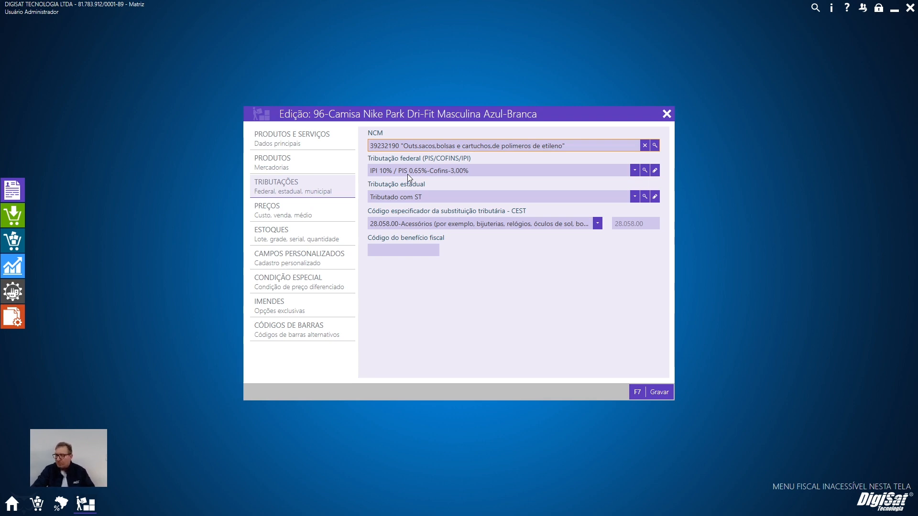
Select Tributado com ST as the product's state taxation, check the CEST options, and save the product.
click(407, 198)
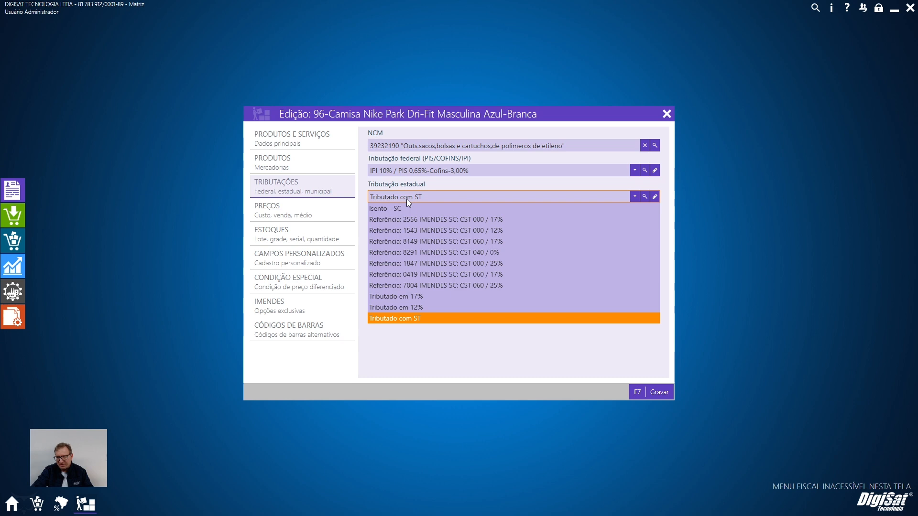
click(401, 319)
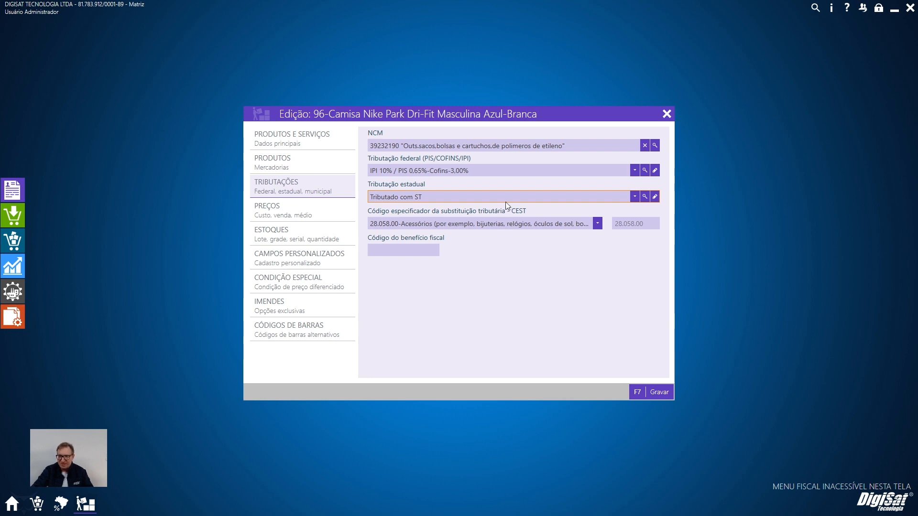
click(598, 224)
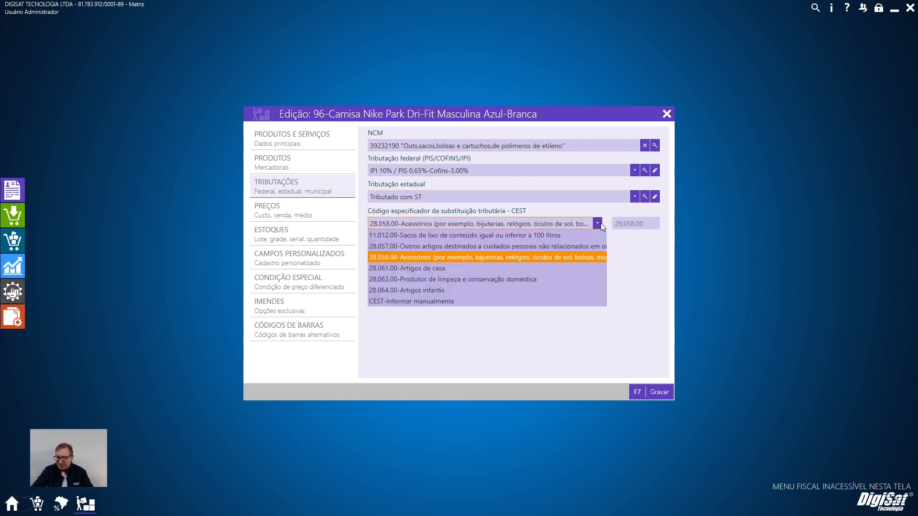
click(599, 224)
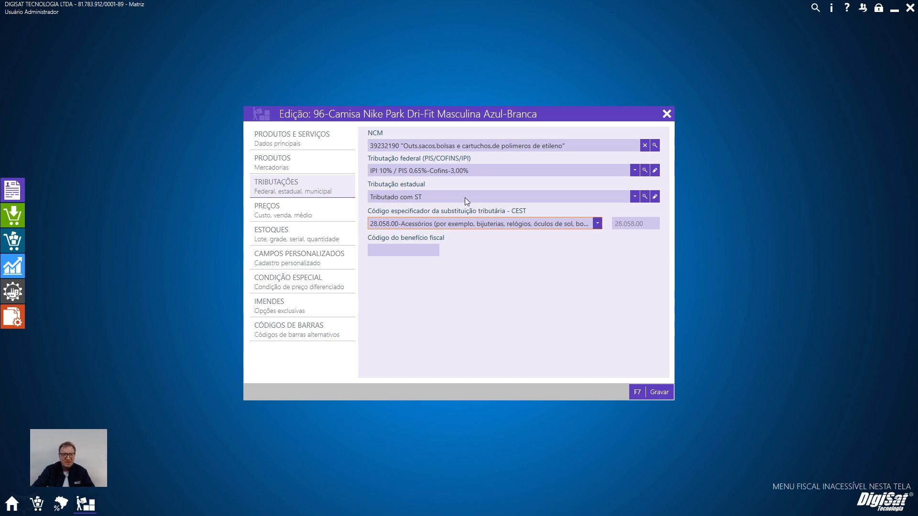
click(656, 392)
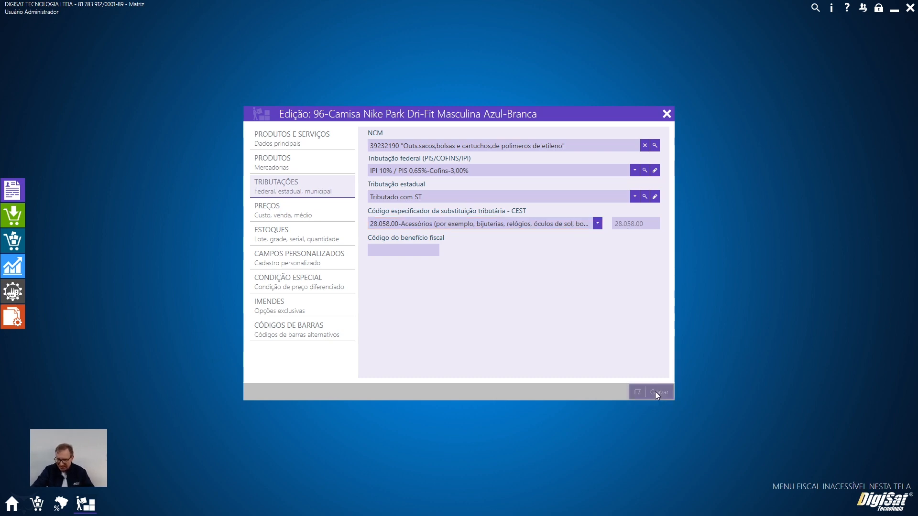
Start a new outgoing NF-e from the sales movements and select CALCADOS BEIRA S/A as the customer.
click(13, 241)
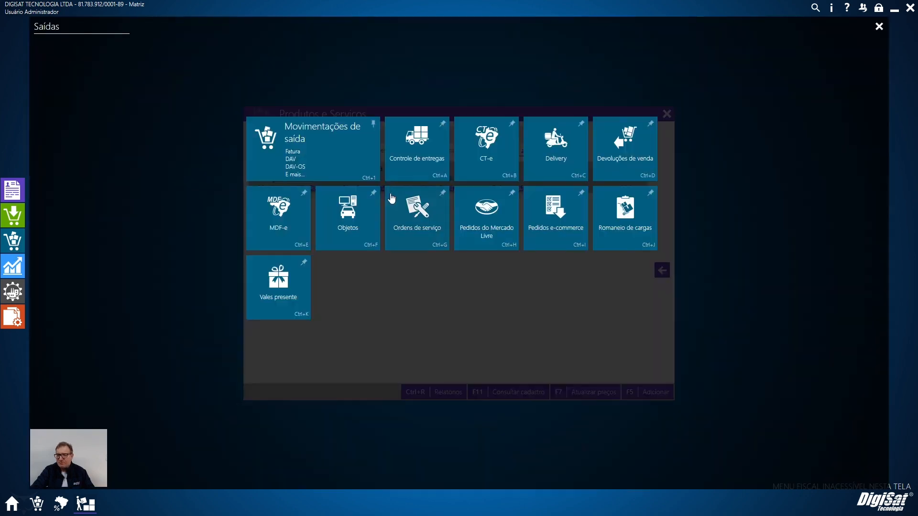
click(324, 163)
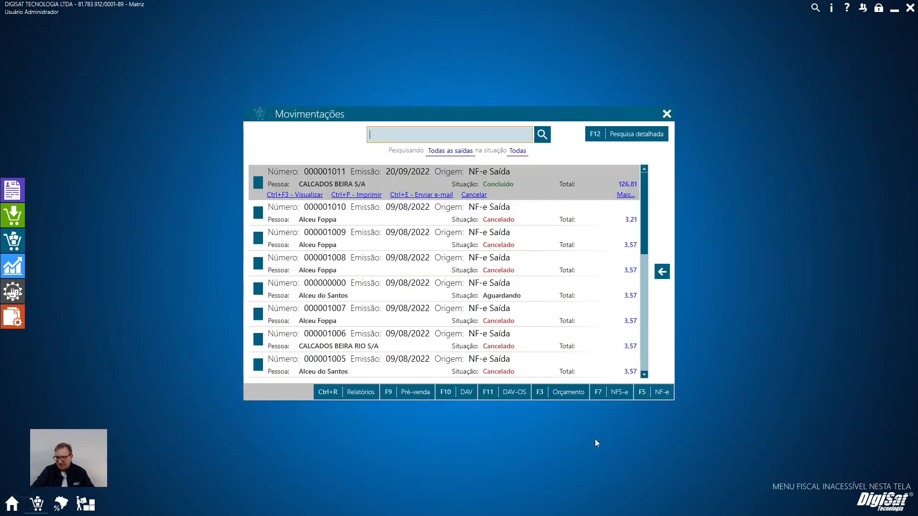
click(648, 398)
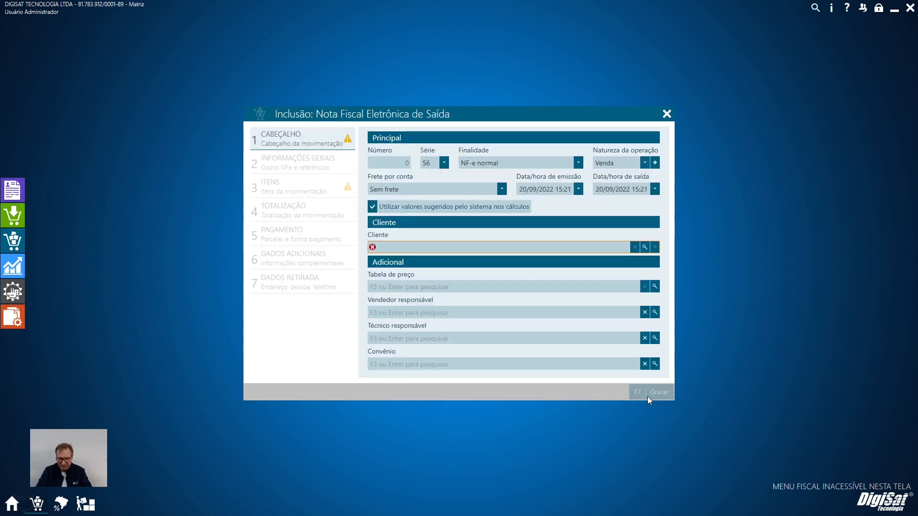
text(calc)
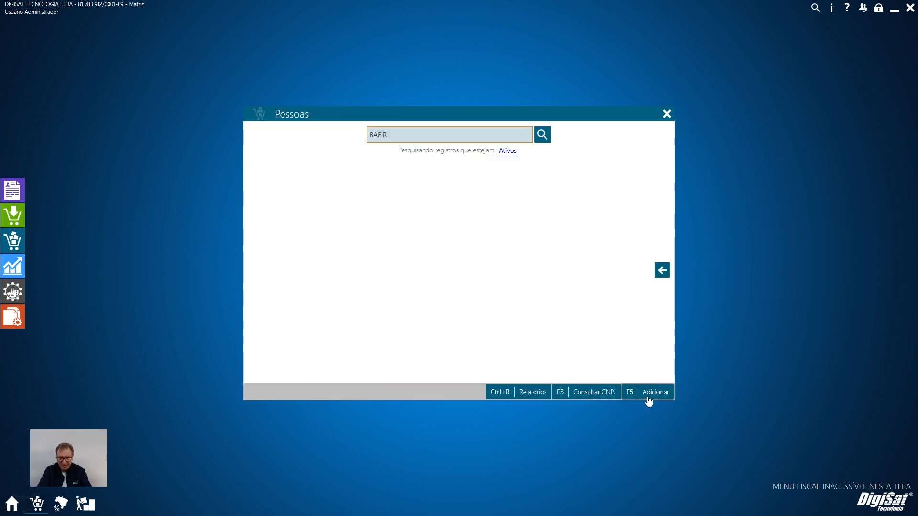
key(Return)
Add product 96 to the NF-e items with quantity 1.
click(317, 191)
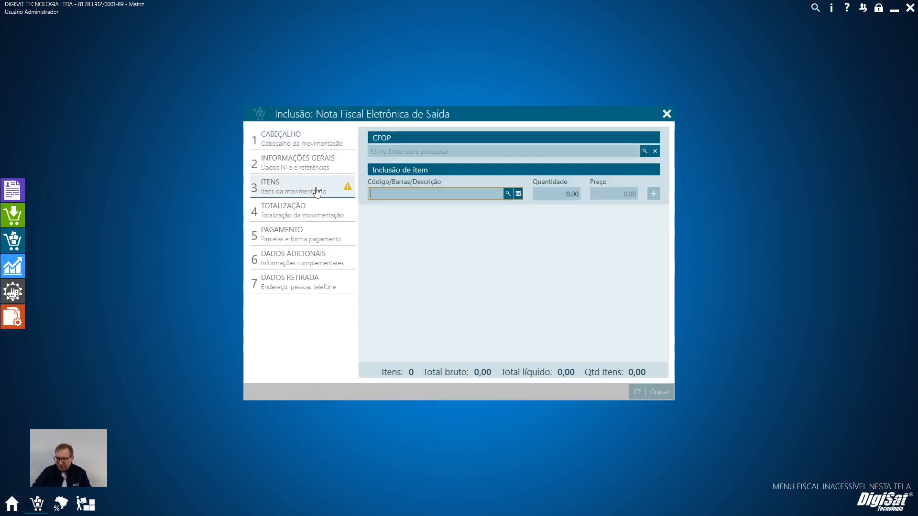
text(46)
key(Return)
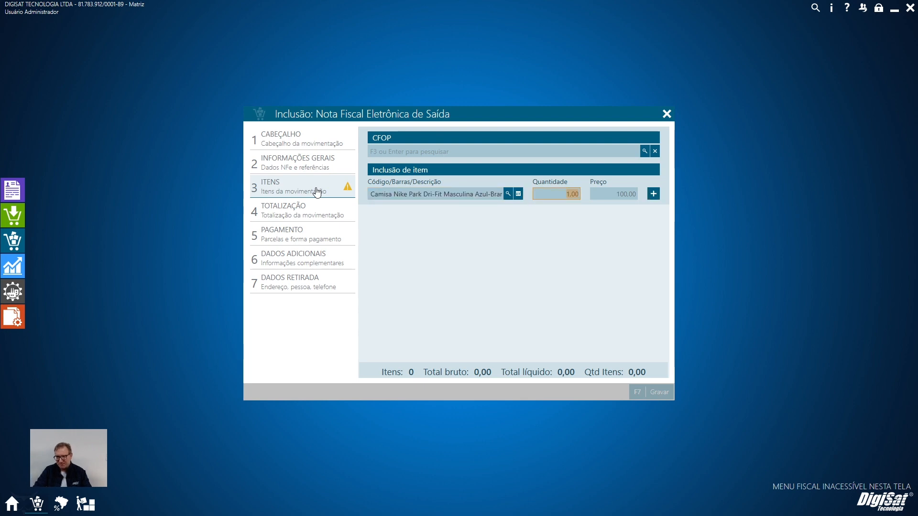
click(653, 194)
click(562, 334)
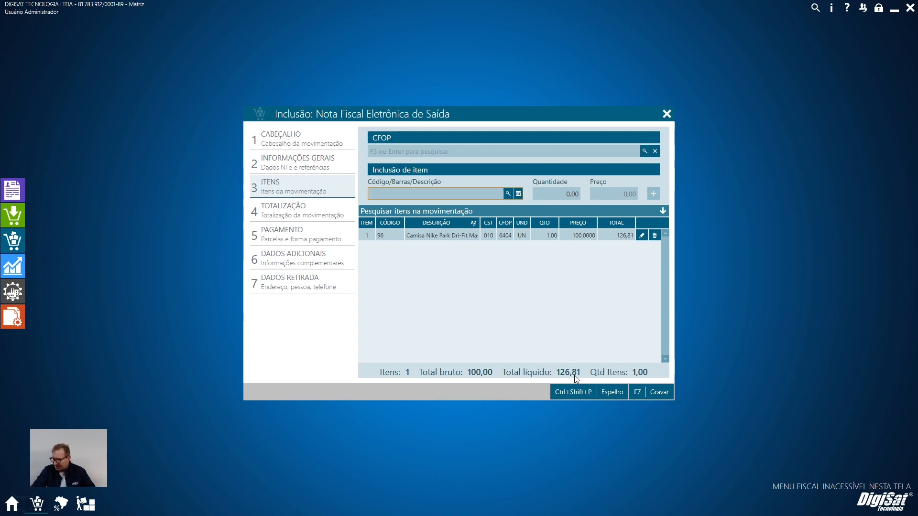
Open the added item's details and examine its Tributação Estadual/ICMS values.
mouse_move(34, 505)
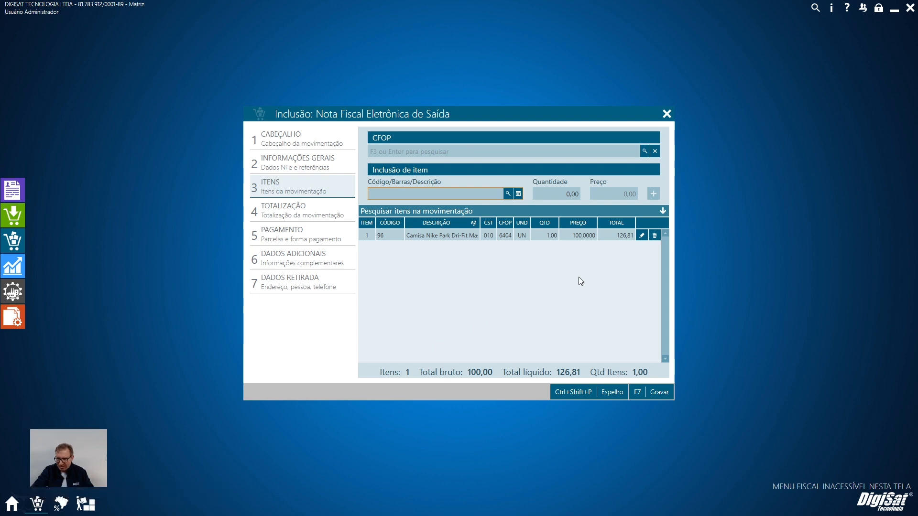
click(642, 238)
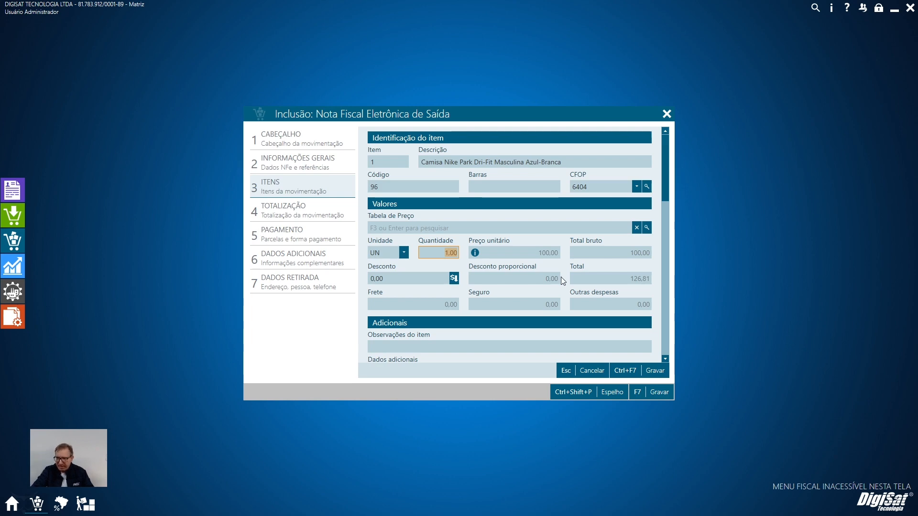
scroll(595, 271, down, 1)
scroll(594, 272, down, 8)
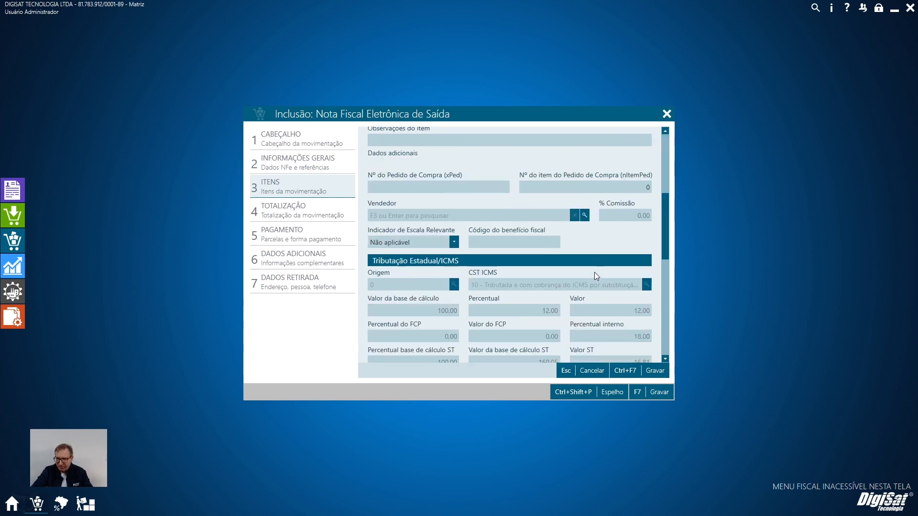
scroll(558, 293, down, 1)
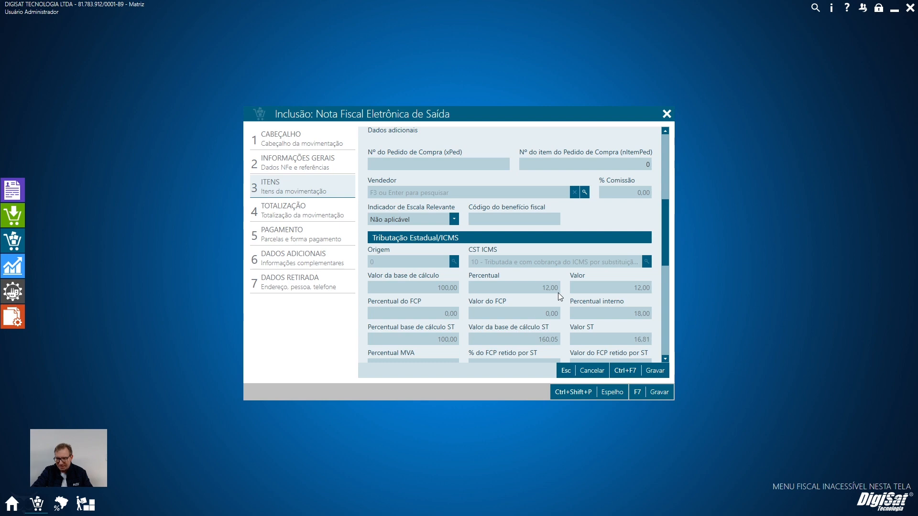
scroll(558, 292, up, 5)
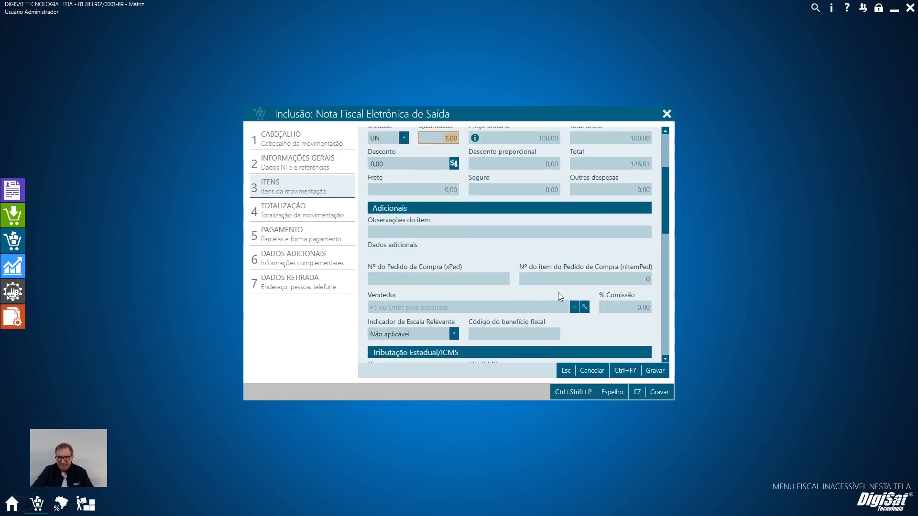
Check the customer in the NF-e header, then return to the item and examine its MVA, ST calculation base and ST value.
click(292, 144)
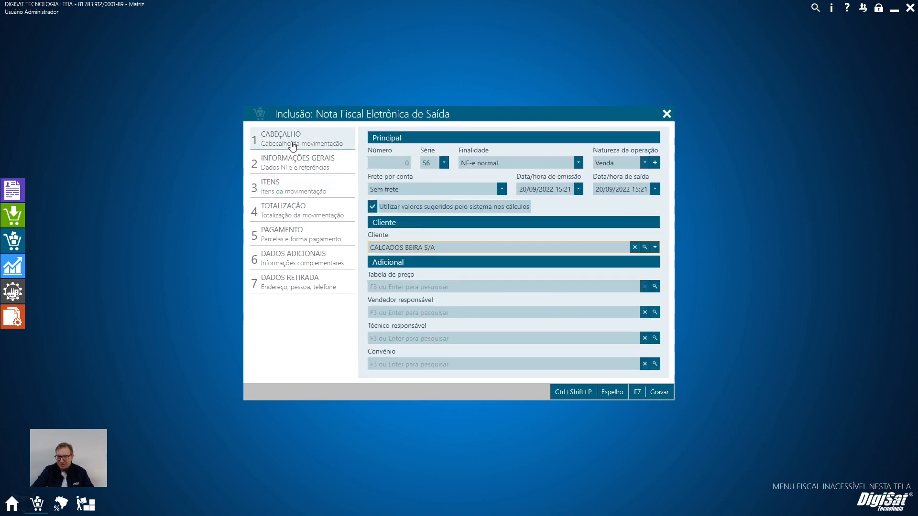
click(313, 195)
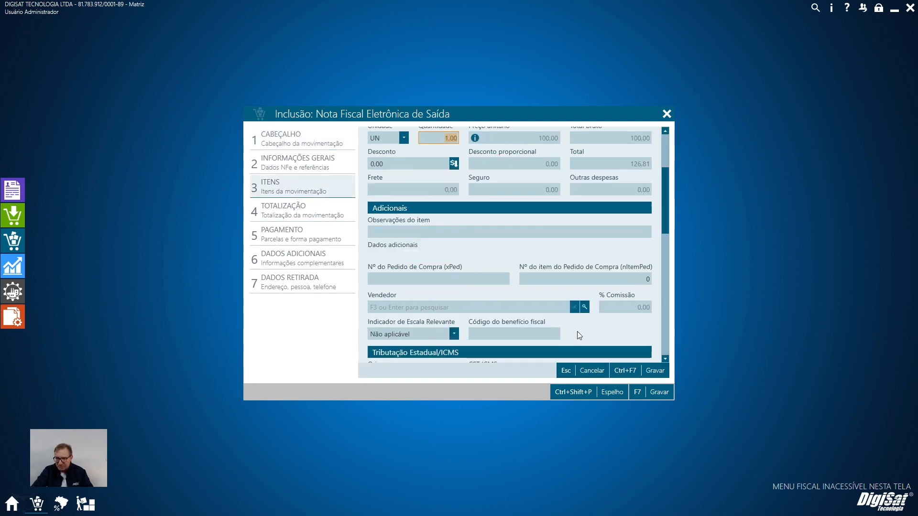
scroll(577, 331, down, 3)
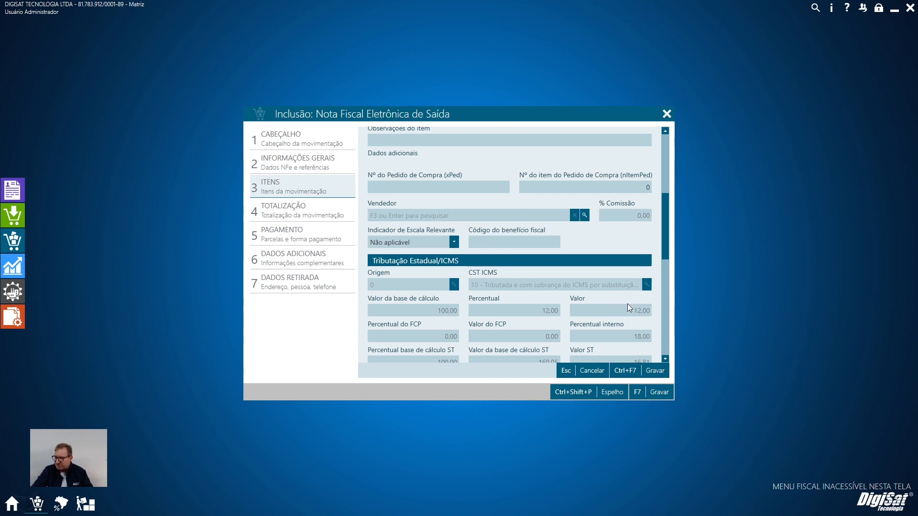
scroll(627, 336, down, 1)
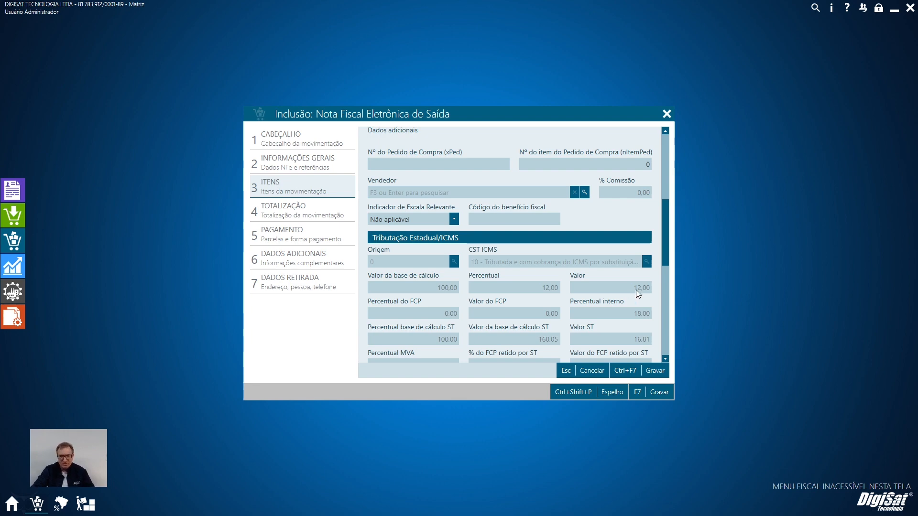
scroll(568, 314, down, 1)
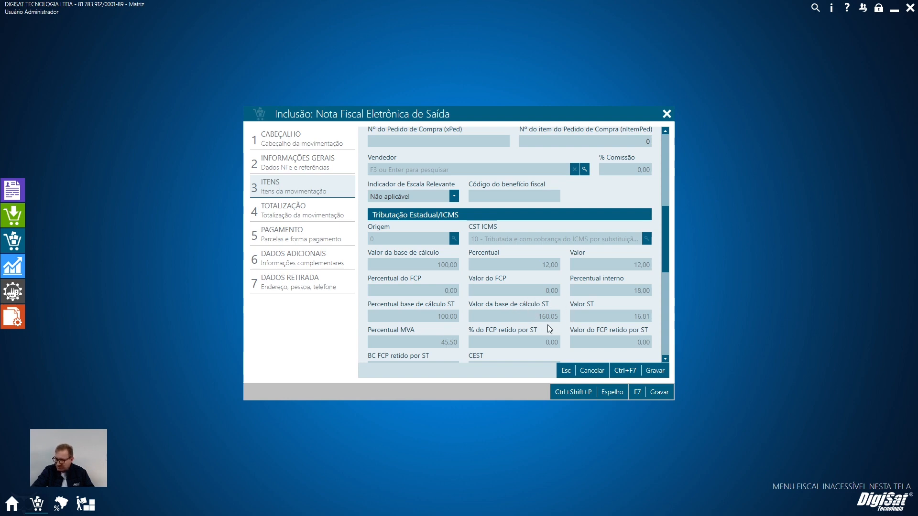
scroll(617, 275, up, 10)
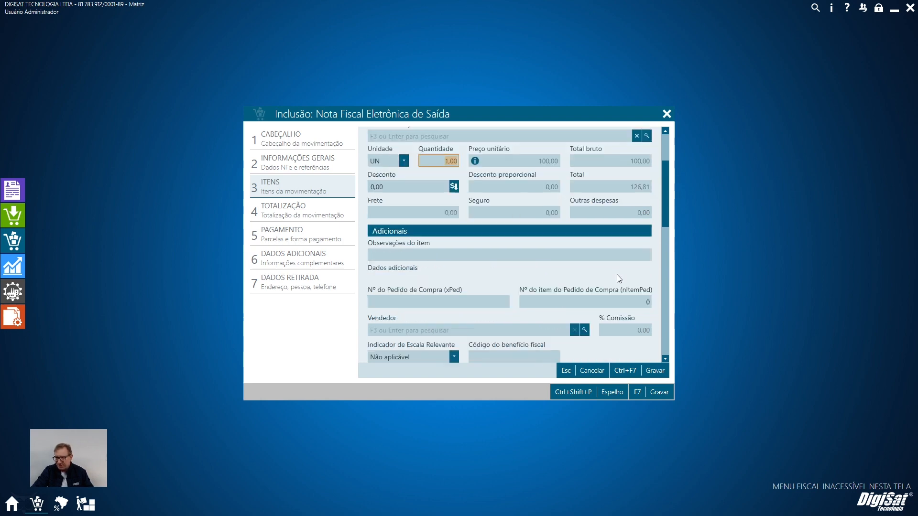
scroll(586, 322, down, 10)
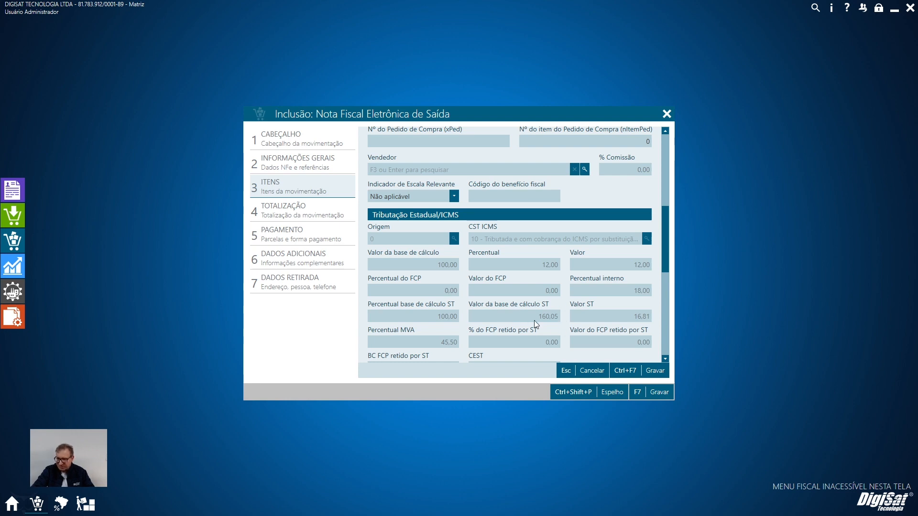
Open the Windows Calculator, then check the ICMS-ST calculation base formula in the Notepad notes and return to the NF-e.
key(super+r)
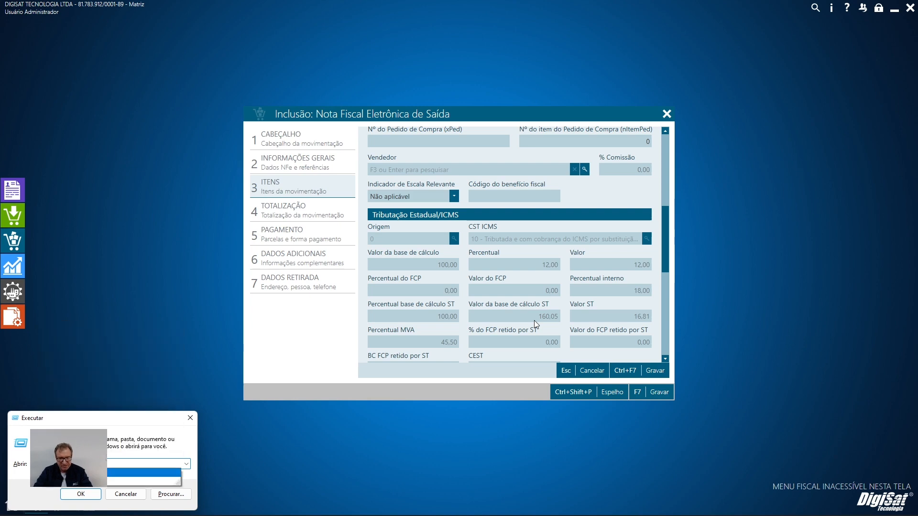
key(Escape)
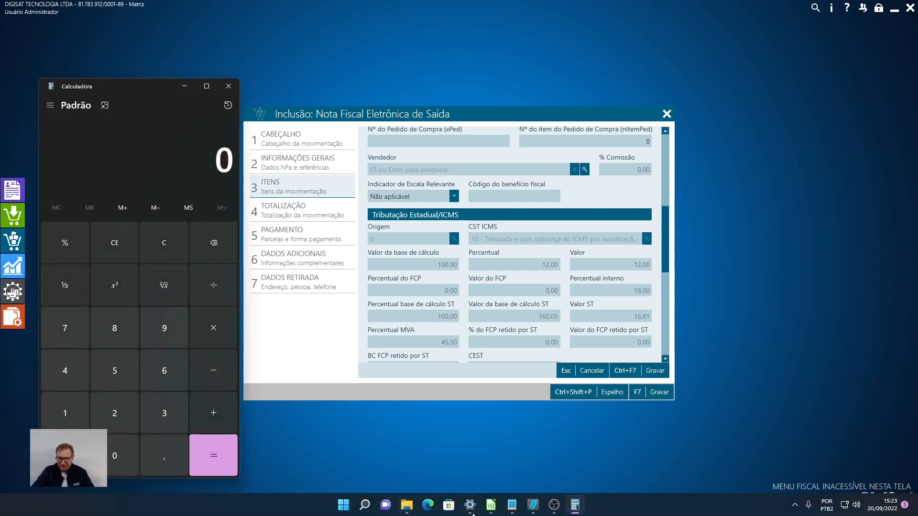
click(512, 505)
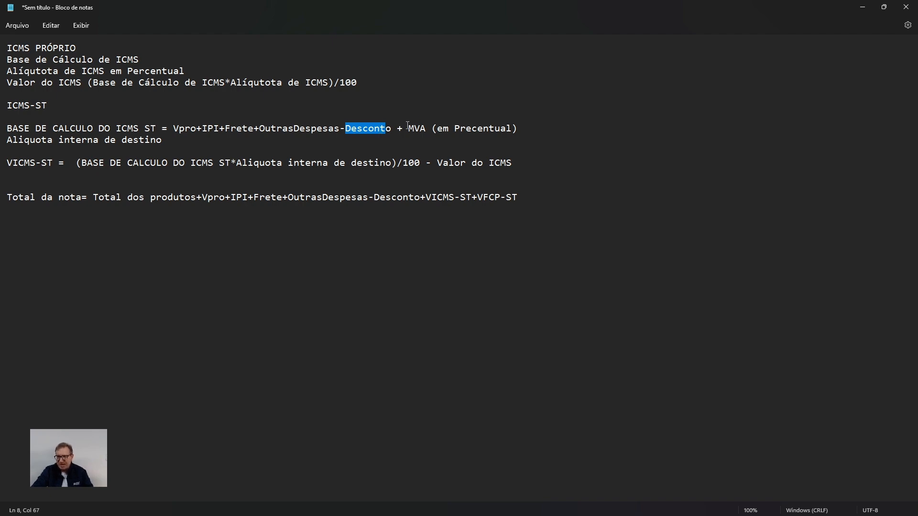
click(861, 8)
Calculate the item's ST base in the Calculator as the 100 product value plus 10 IPI, plus the 45,50% MVA.
scroll(553, 267, up, 2)
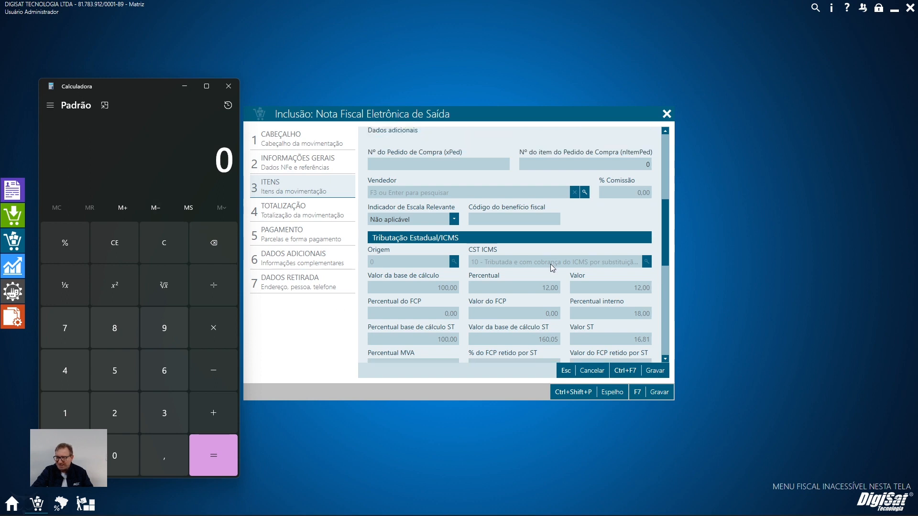
scroll(553, 268, up, 4)
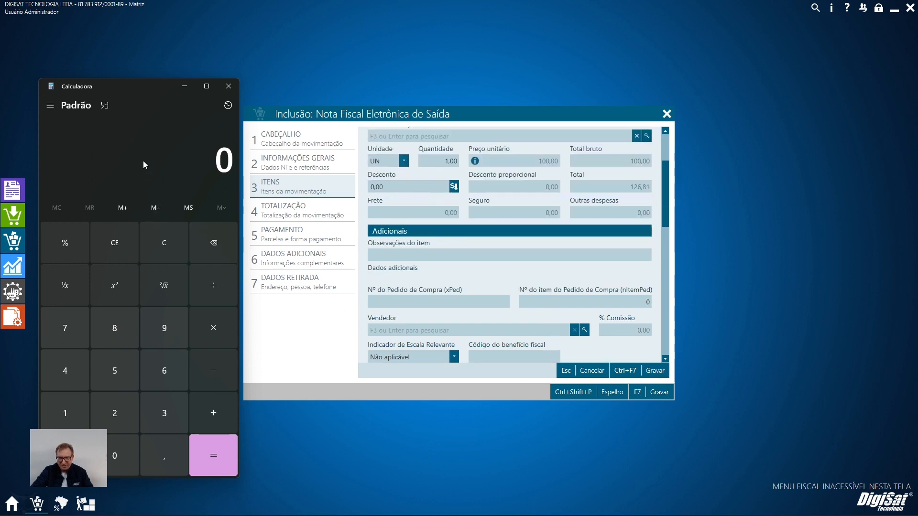
text(100)
key(plus)
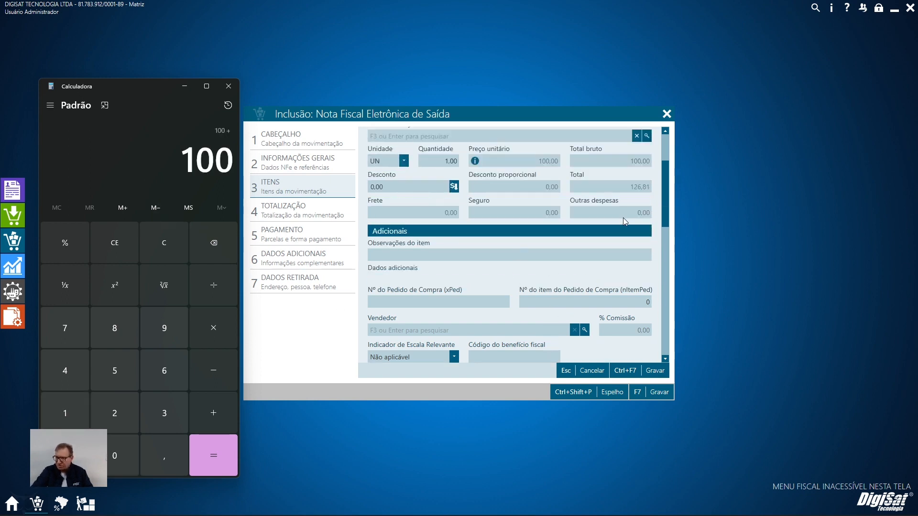
scroll(580, 258, down, 8)
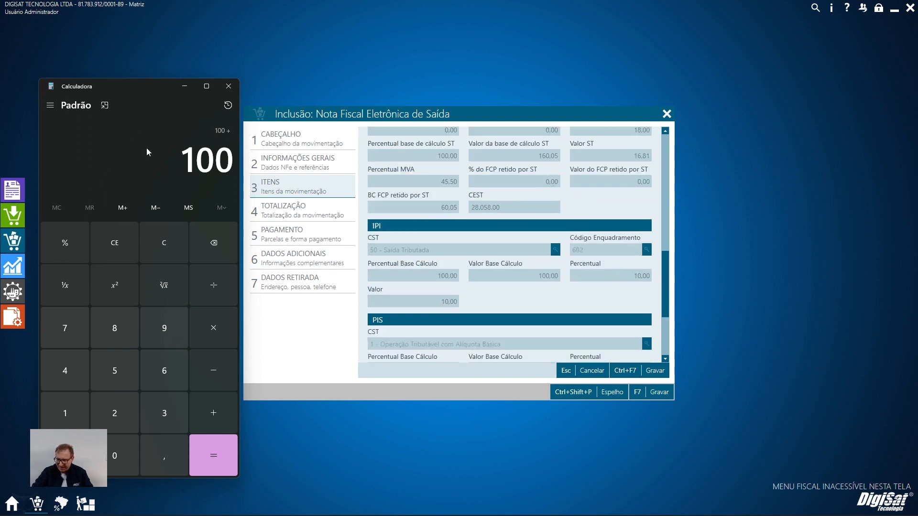
text(10)
key(plus)
scroll(527, 285, up, 3)
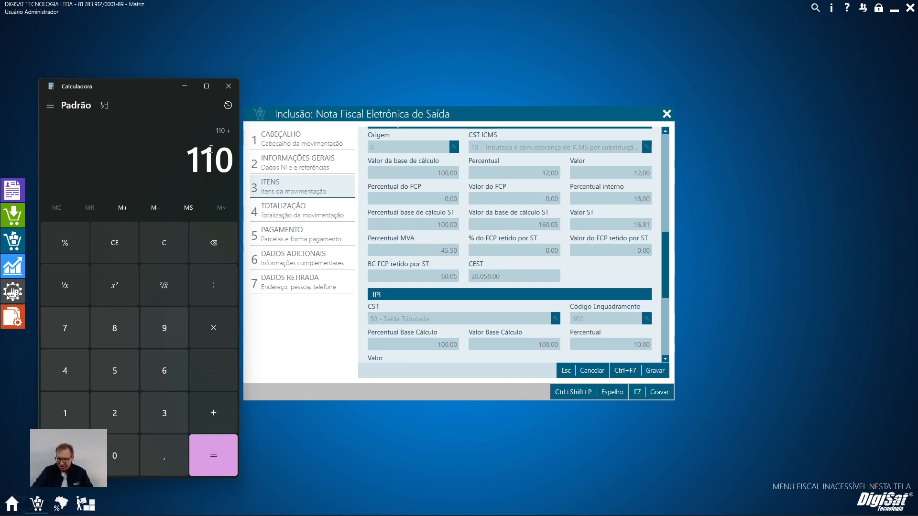
text(45,50)
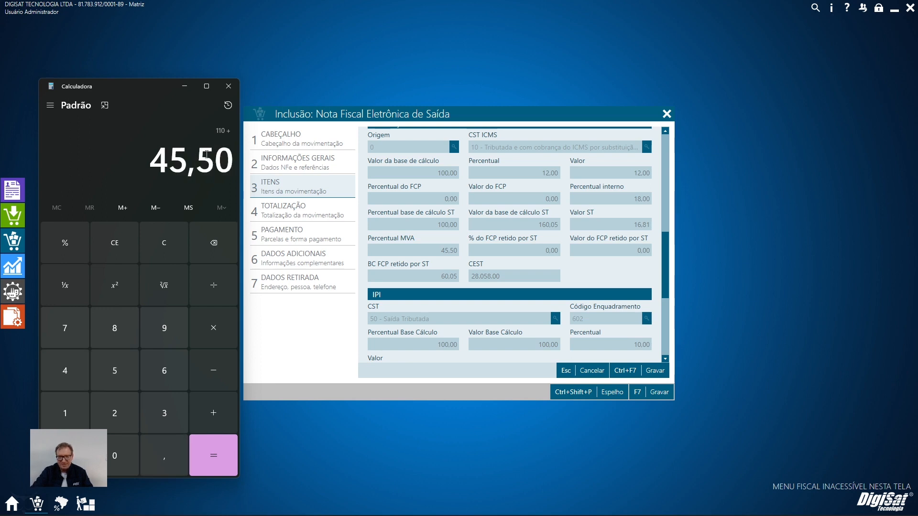
click(52, 248)
click(222, 443)
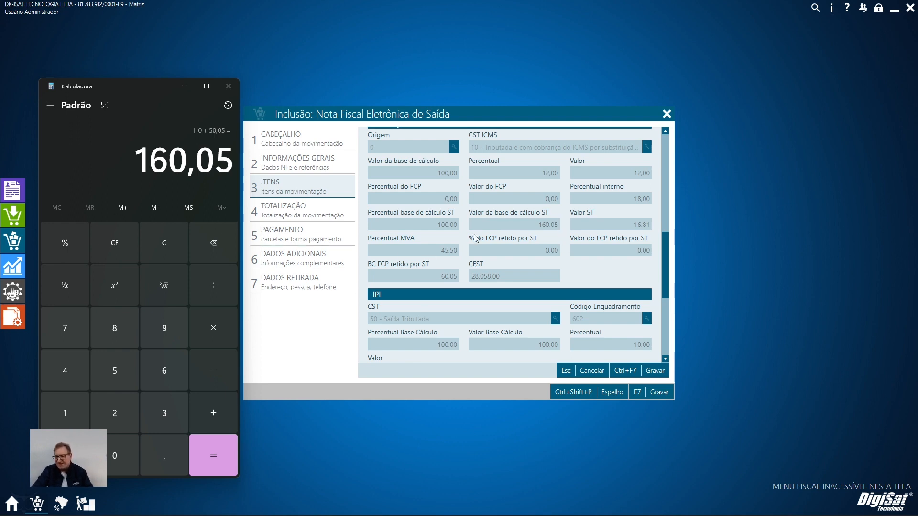
key(Escape)
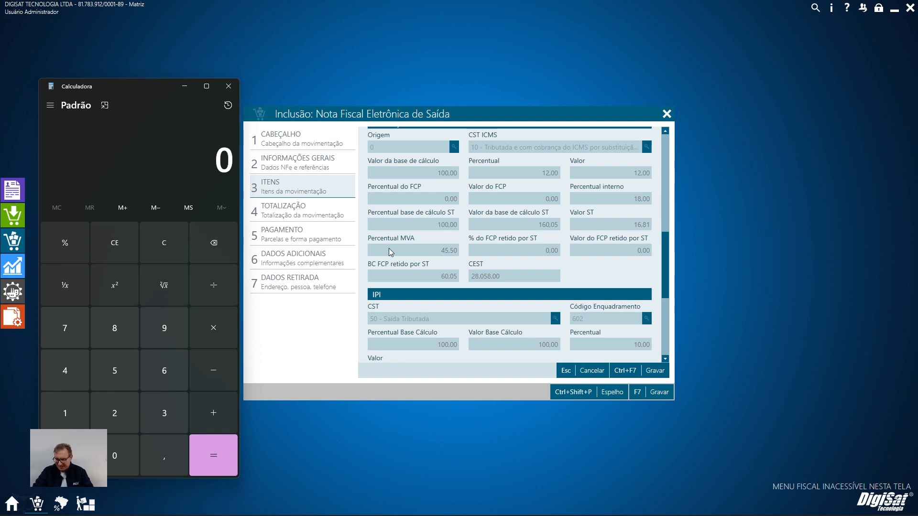
text(160,06)
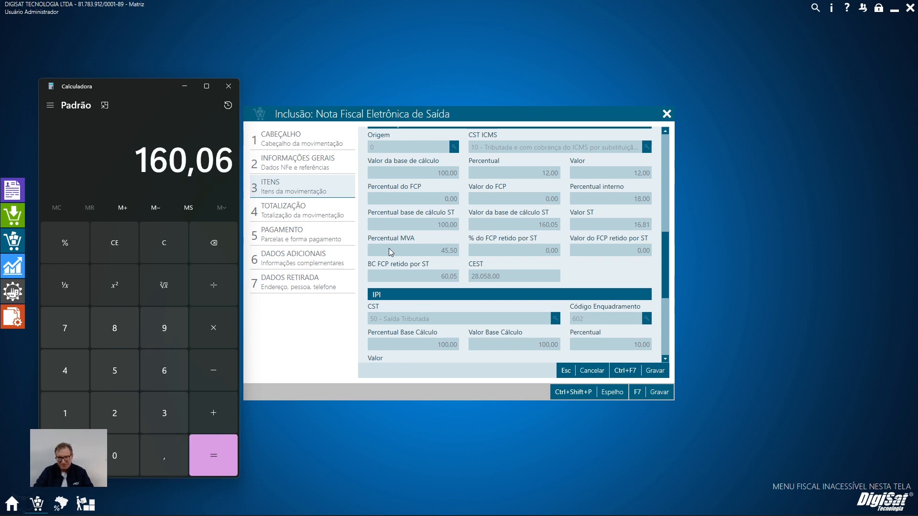
key(BackSpace)
key(Escape)
Repeat the ST base calculation, adding 10 IPI to 100 and a 45,5% MVA to the resulting 110.
text(100)
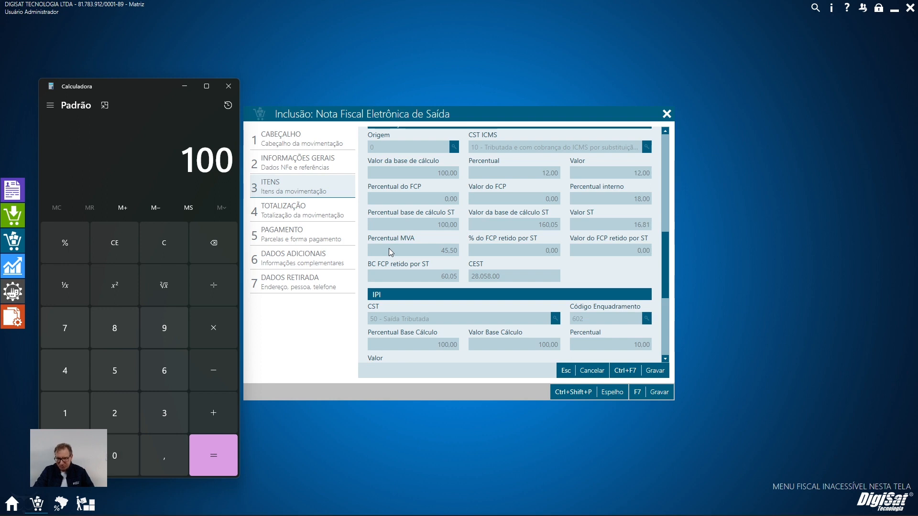
key(plus)
text(110)
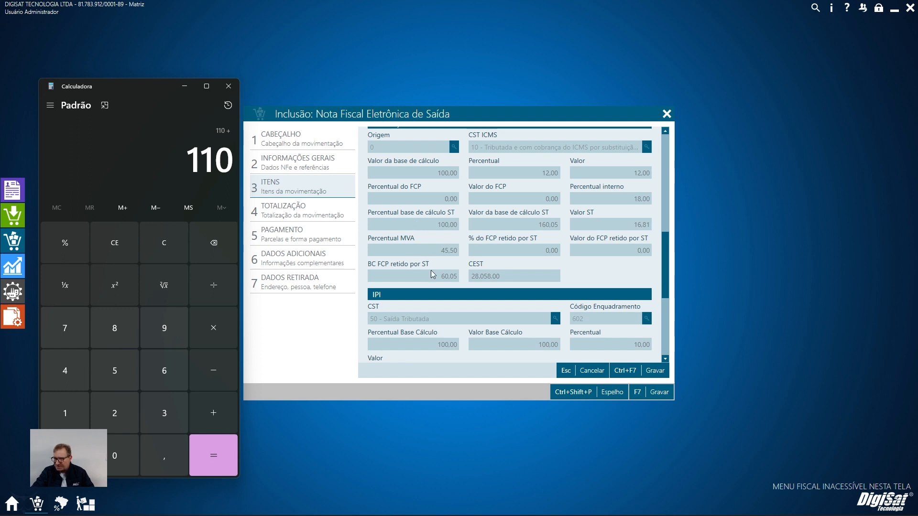
text(,50)
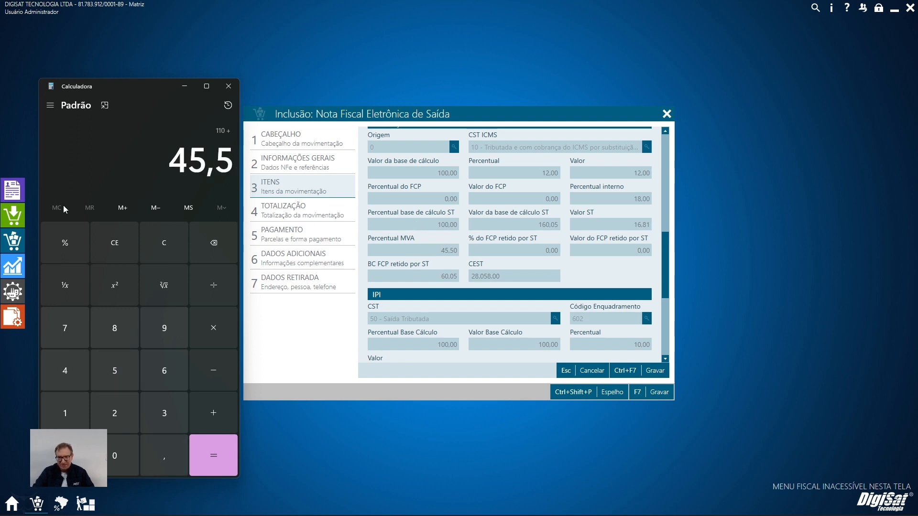
click(70, 248)
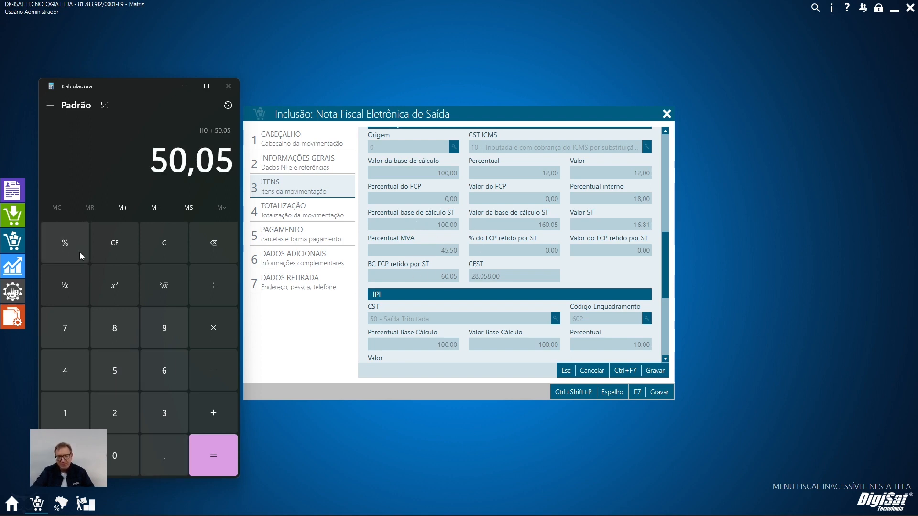
click(229, 454)
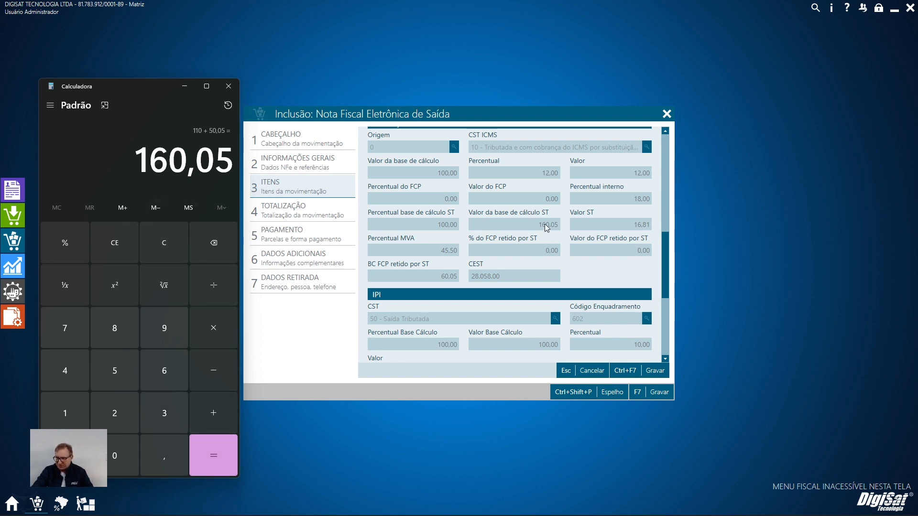
Clear the Calculator and examine the VICMS-ST formula in the Notepad notes, highlighting its calculation base and internal destination rate.
key(Escape)
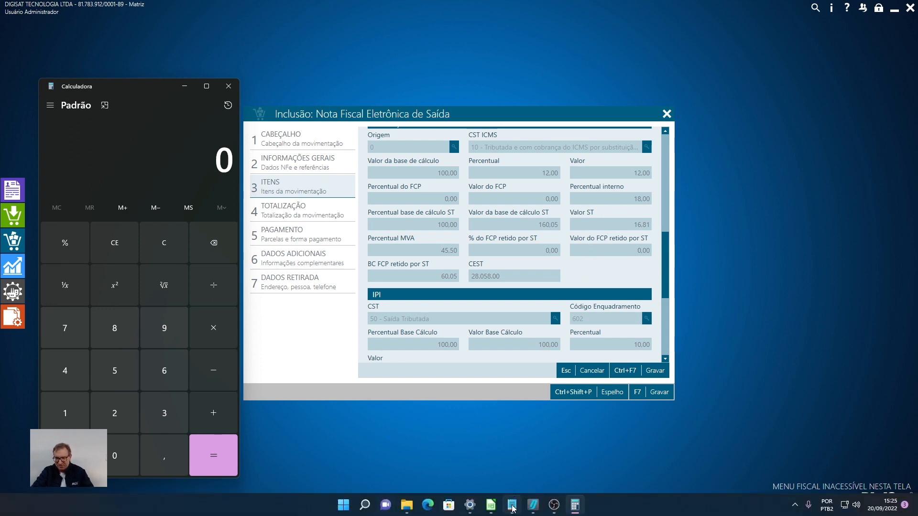
click(514, 506)
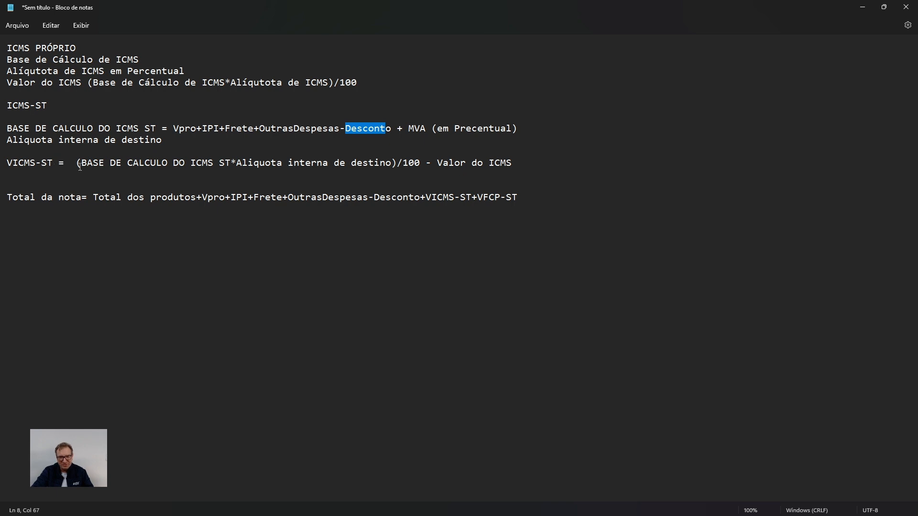
drag(81, 162, 232, 162)
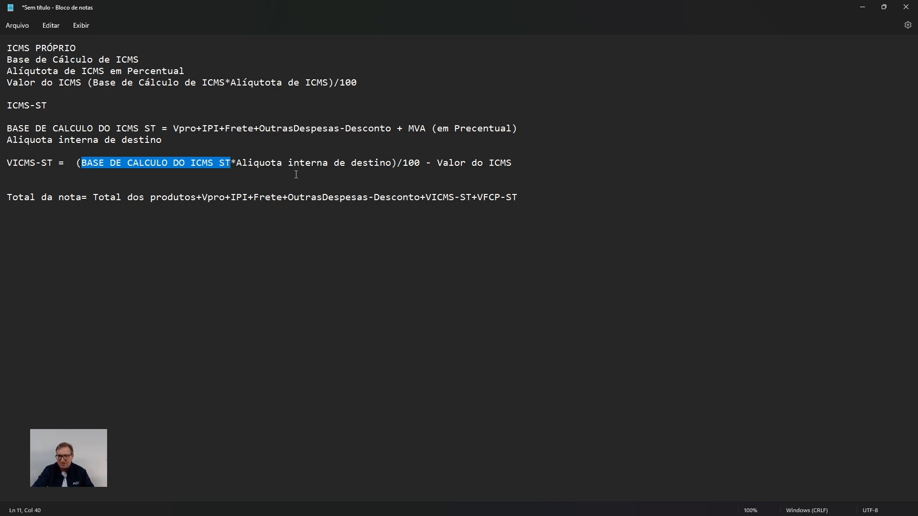
drag(393, 162, 243, 163)
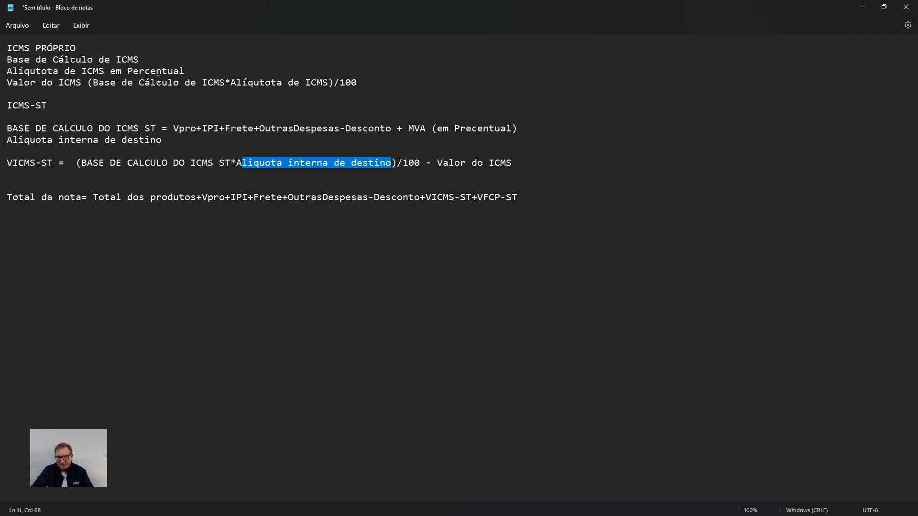
click(860, 6)
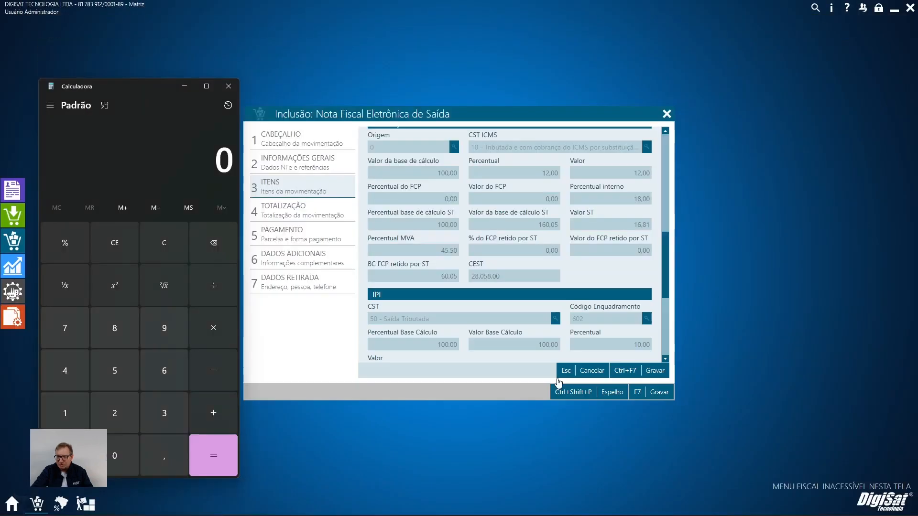
Multiply the 160,05 ST base by the 18% internal rate in the Calculator.
text(160,05)
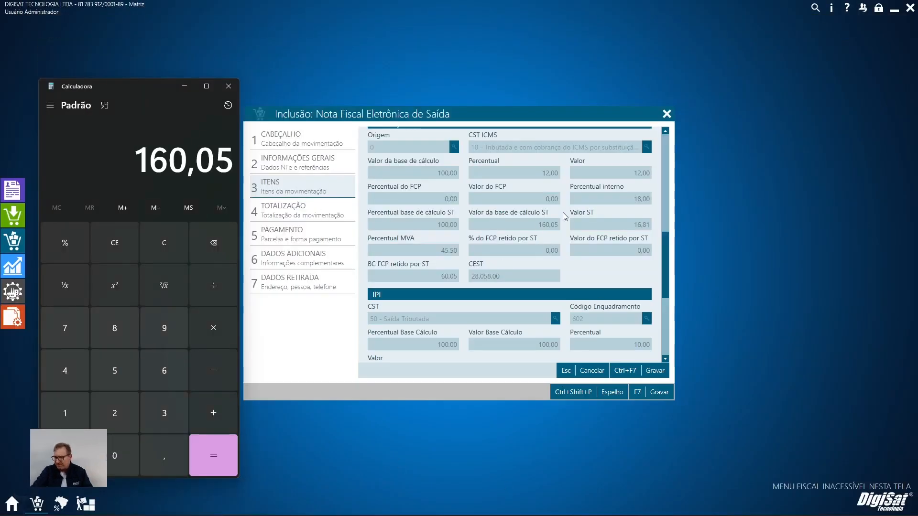
key(asterisk)
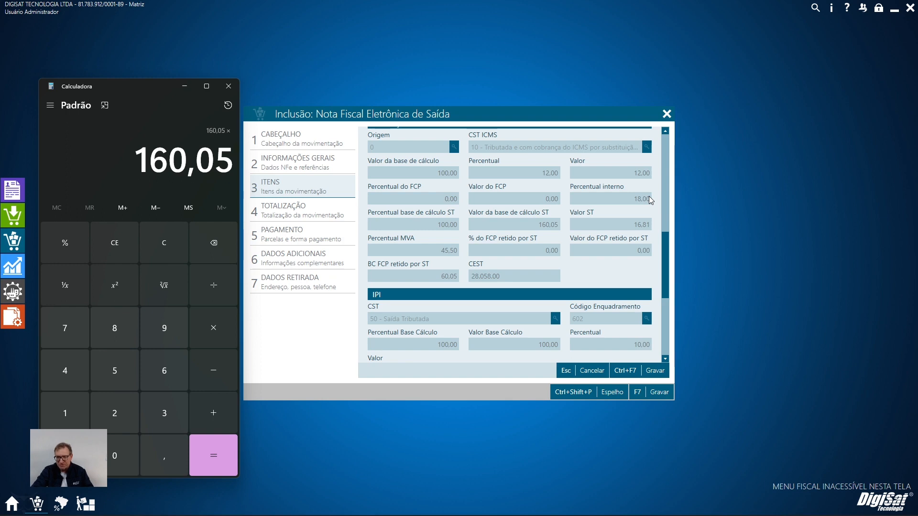
text(0,18)
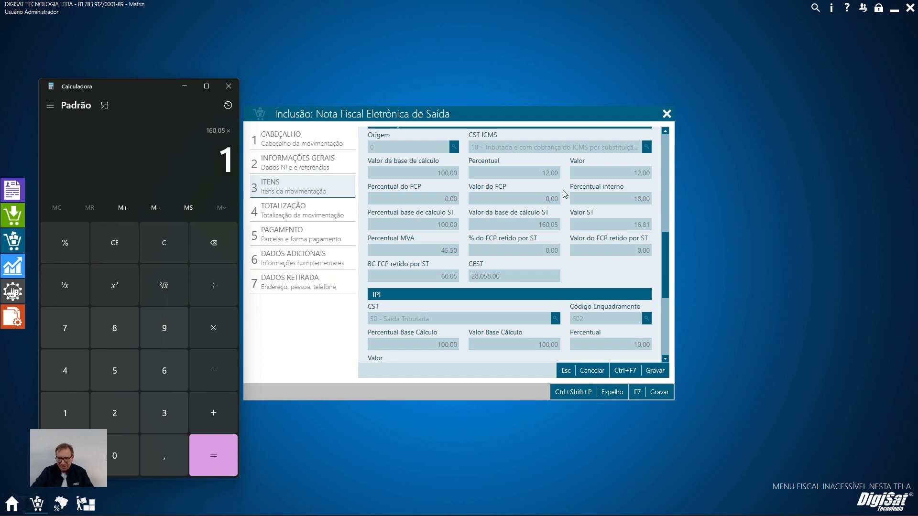
click(214, 459)
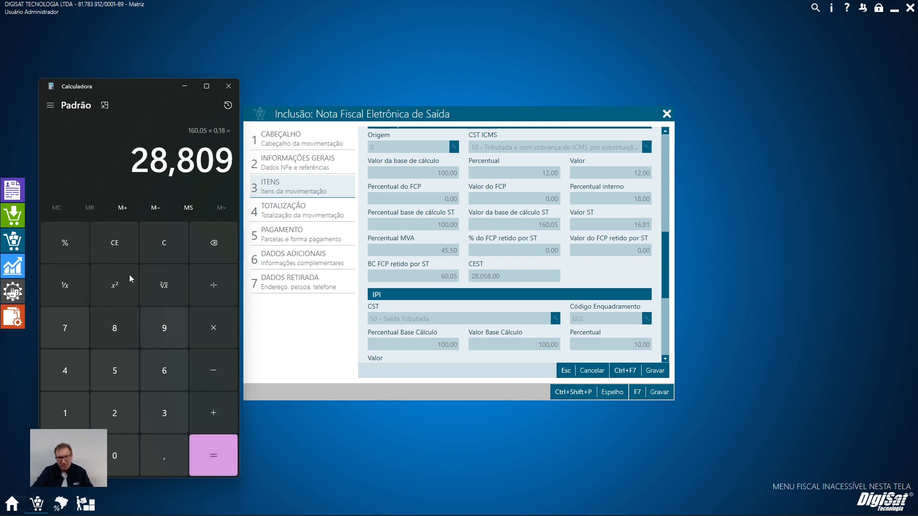
key(Escape)
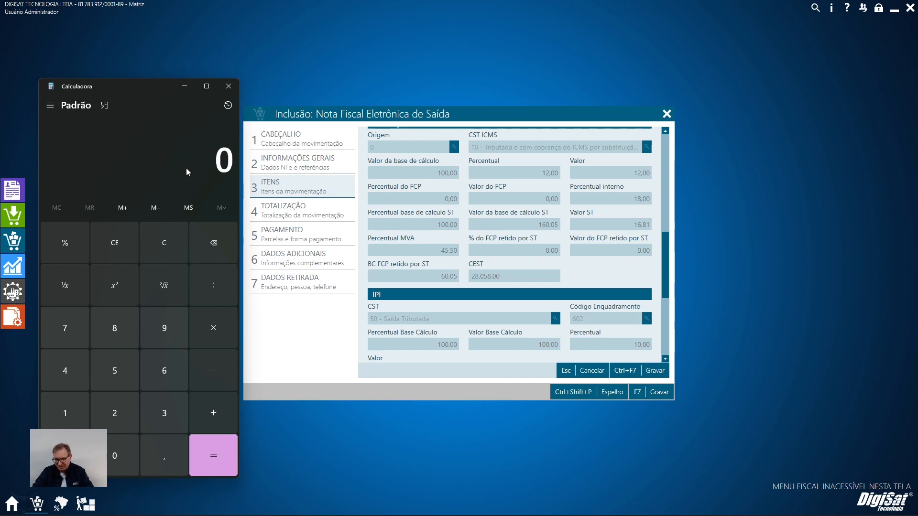
text(28,80)
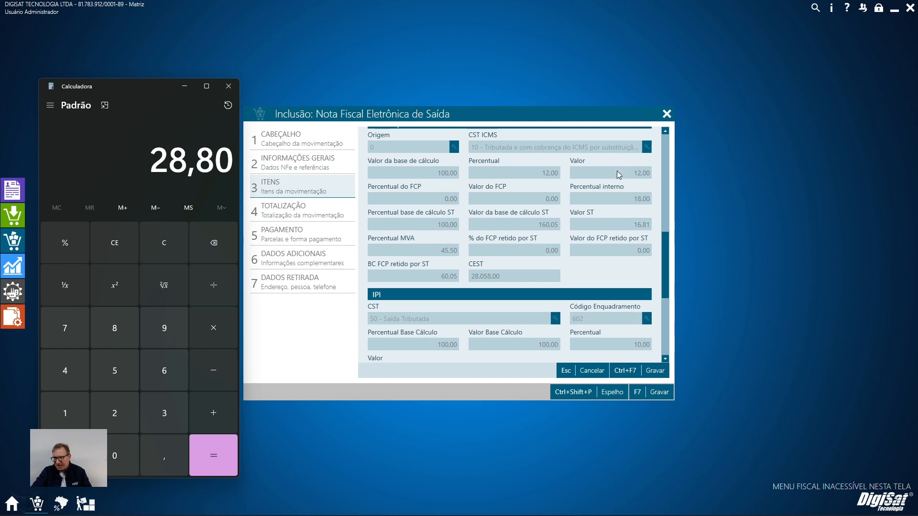
key(Escape)
Recalculate 18% of the 160,05 ST base in the Calculator.
text(1)
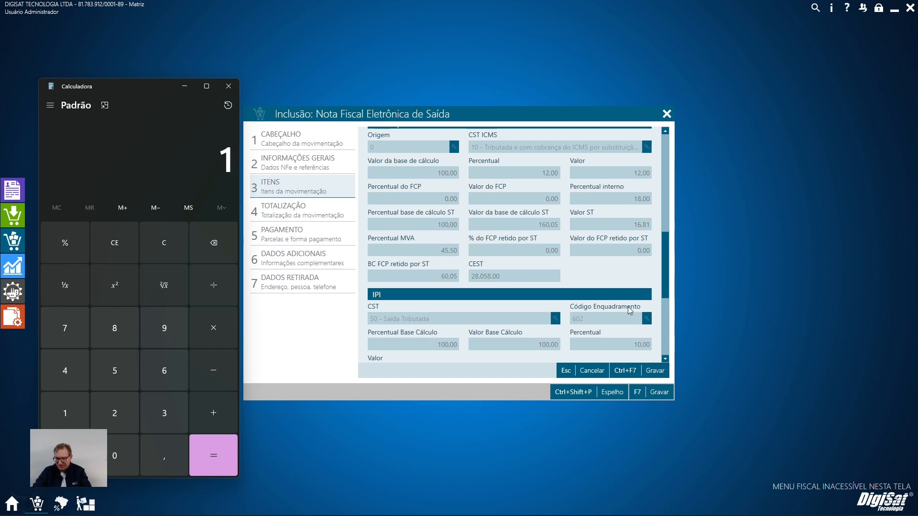
text(60,05*18)
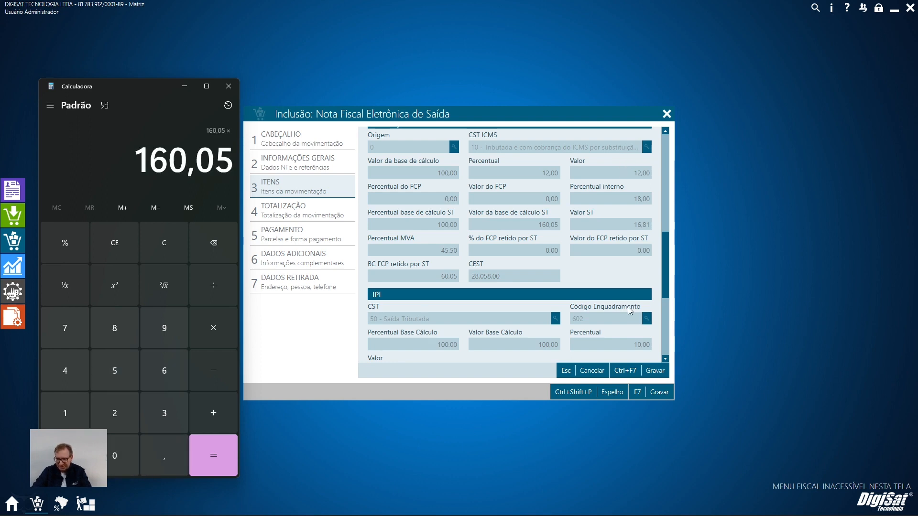
click(67, 242)
key(Return)
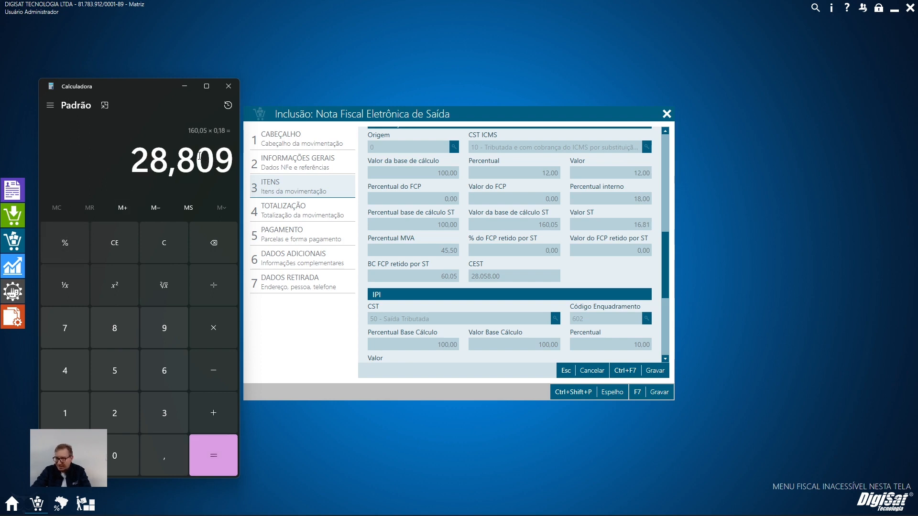
Subtract the item's own ICMS value of 12 from the rounded 28,81 to calculate the ST value.
key(Escape)
text(28,8)
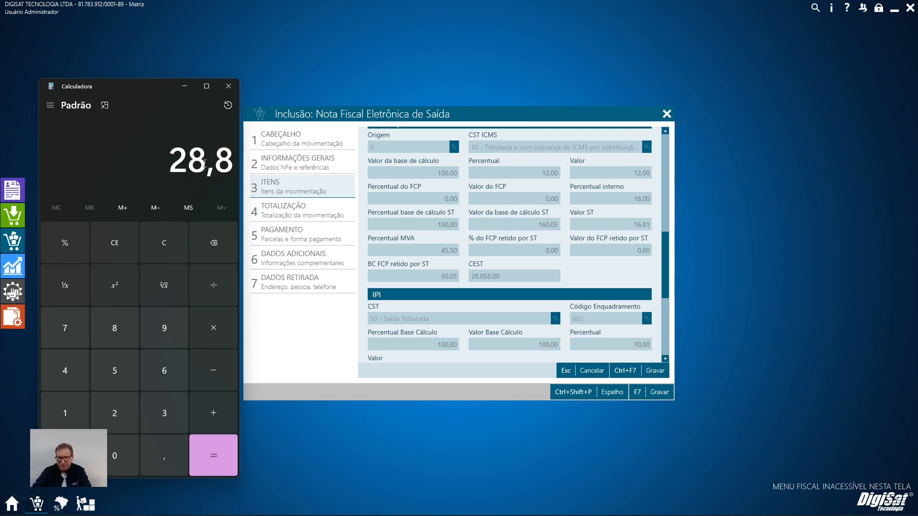
text(1-12)
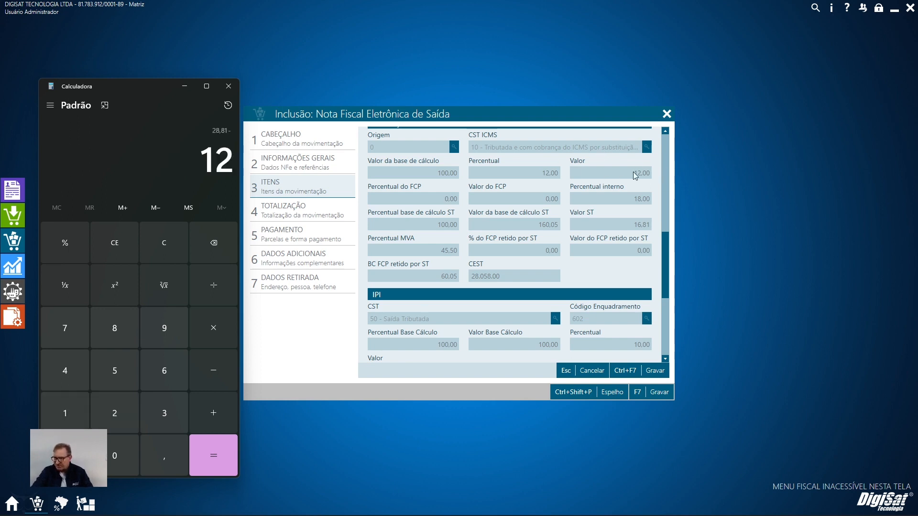
key(Return)
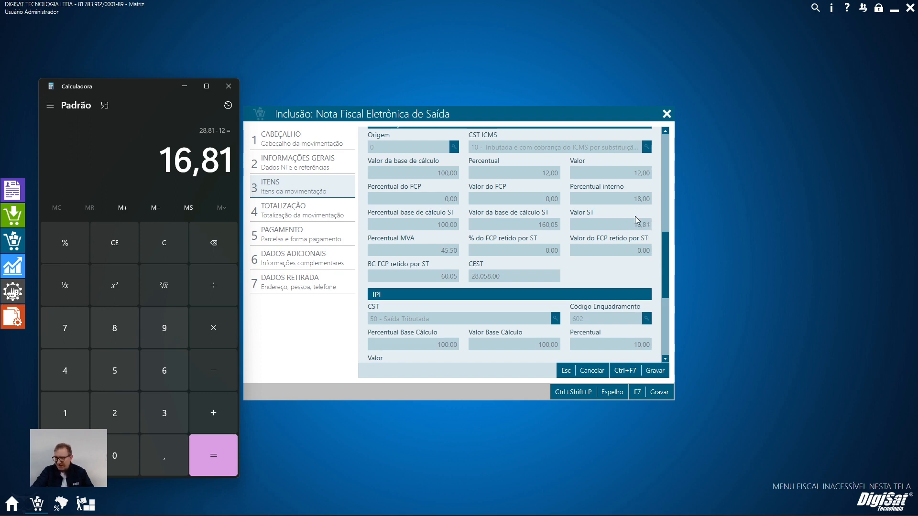
Clear the Calculator and remove the Vpro term from the "Total da nota" formula in the Notepad notes.
scroll(618, 234, up, 5)
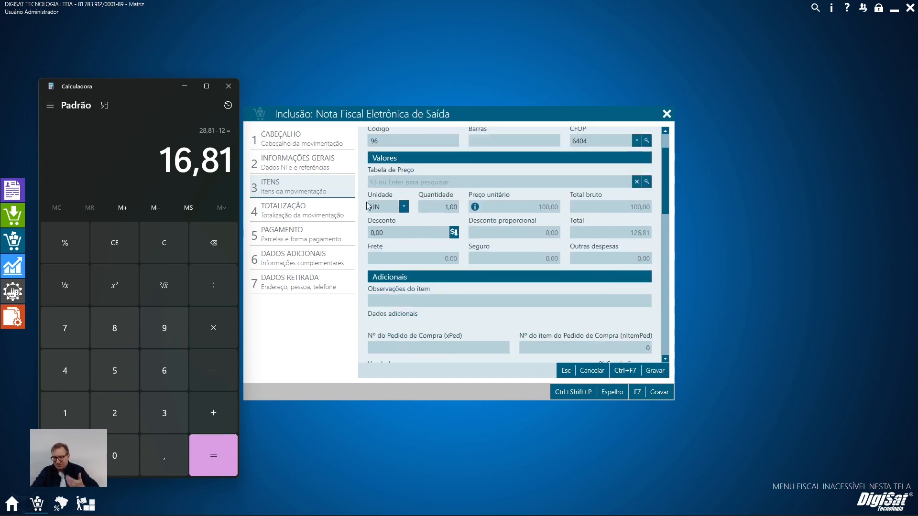
key(Escape)
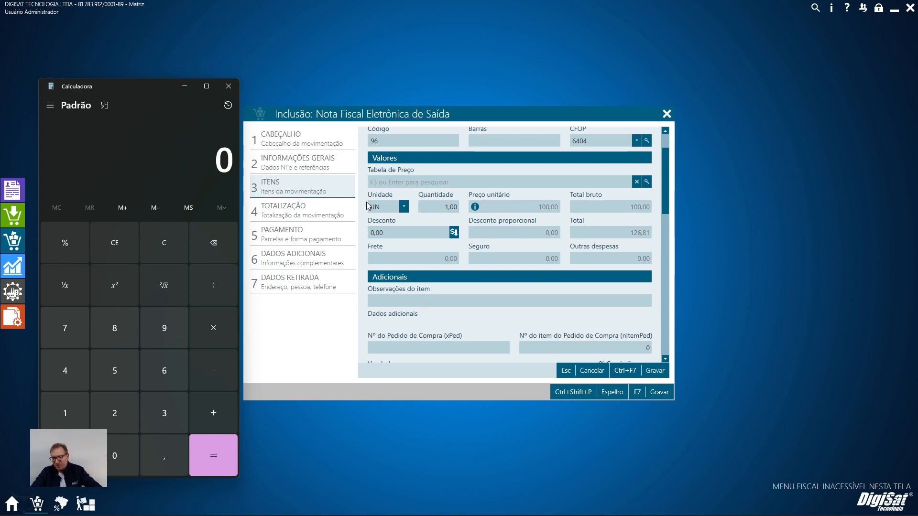
mouse_move(555, 512)
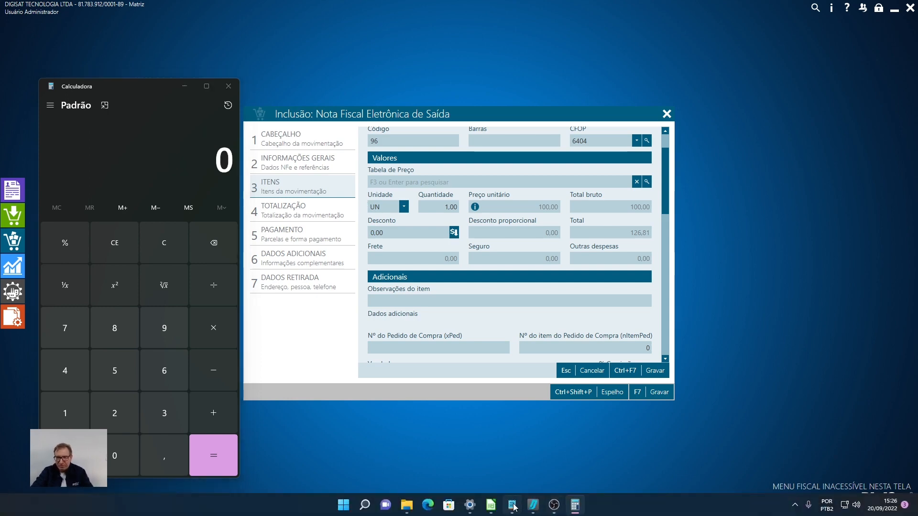
click(512, 504)
drag(93, 199, 205, 196)
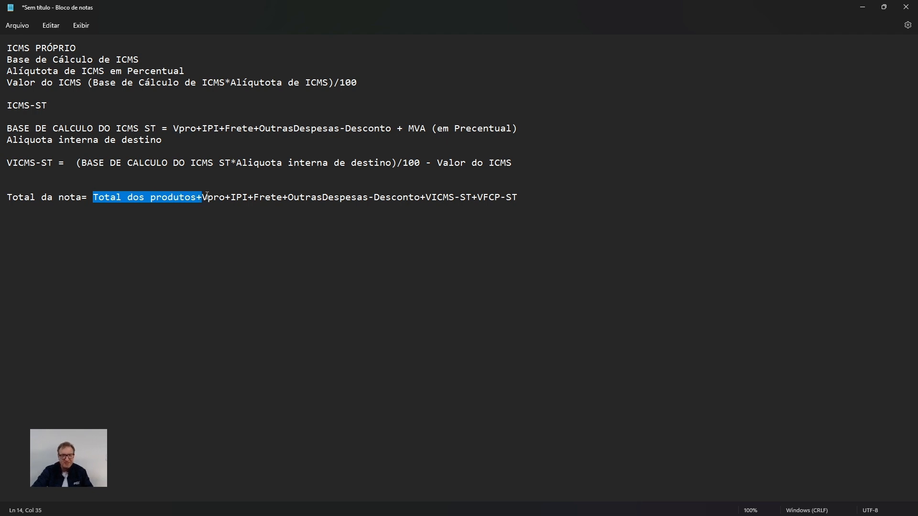
click(199, 197)
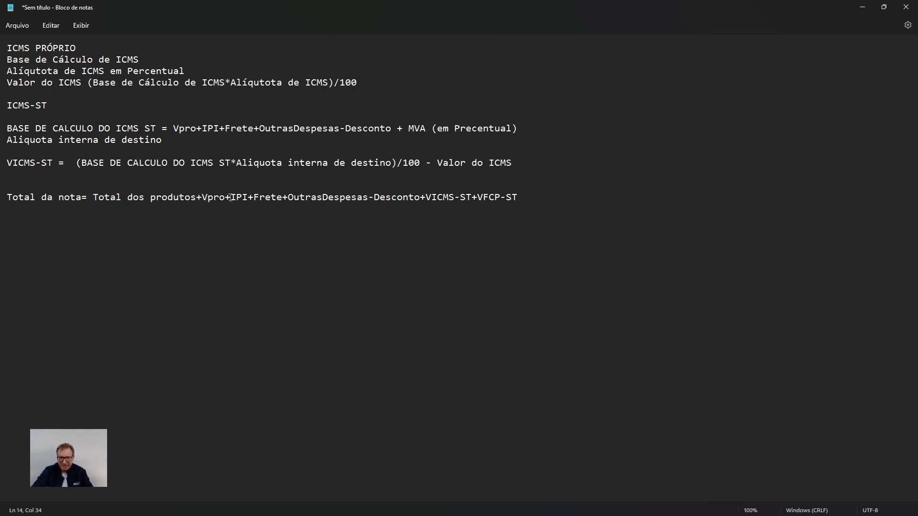
double_click(216, 197)
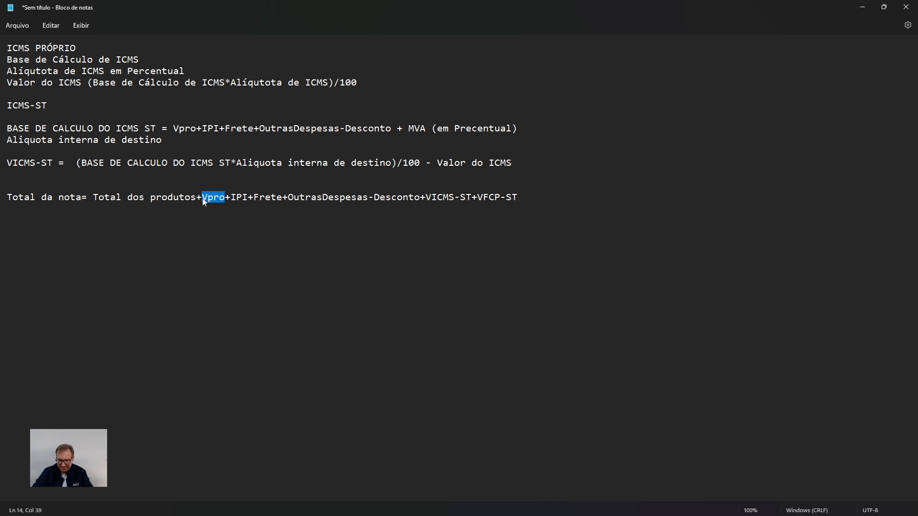
key(BackSpace)
key(BackSpace)
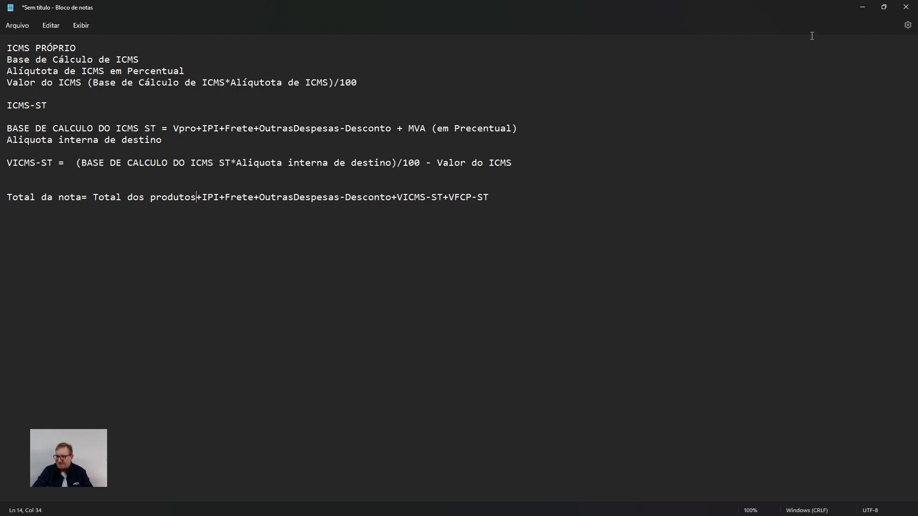
click(862, 7)
Start an addition in the Calculator with the item's gross total of 100.
scroll(592, 303, down, 3)
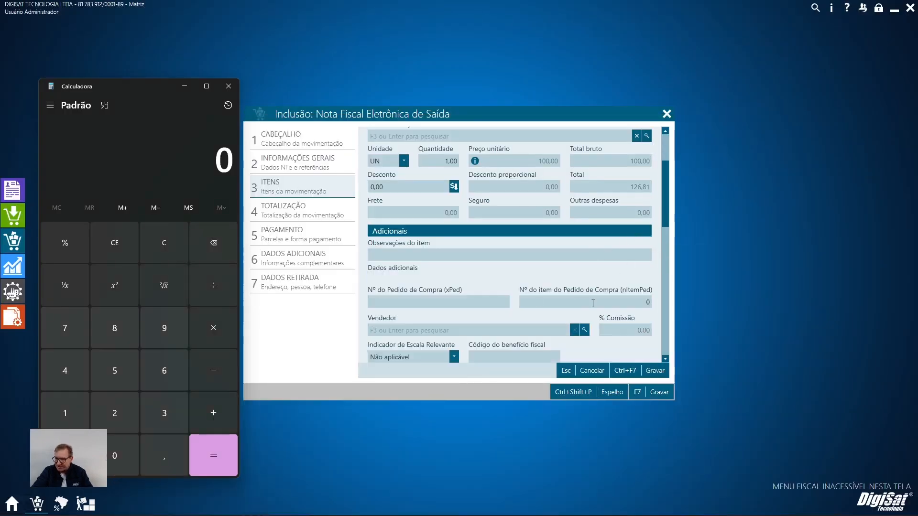
scroll(605, 298, up, 2)
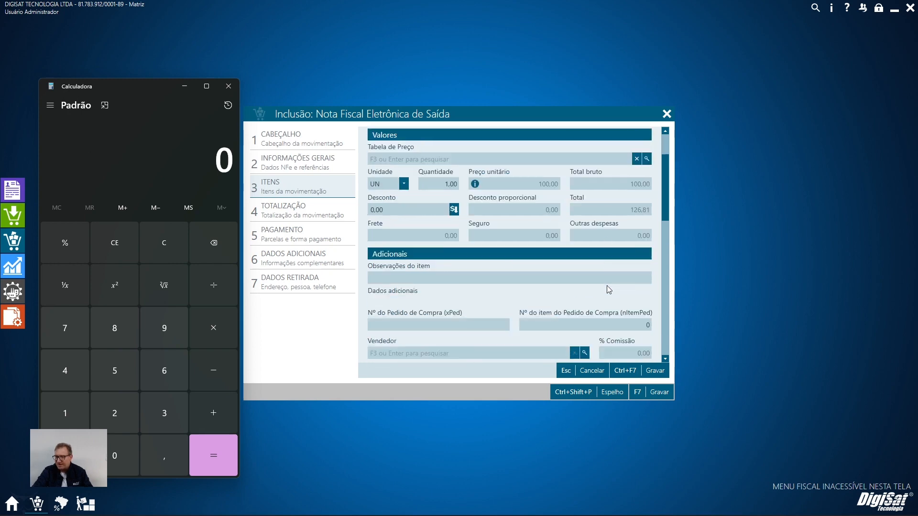
scroll(607, 286, down, 3)
scroll(607, 285, down, 2)
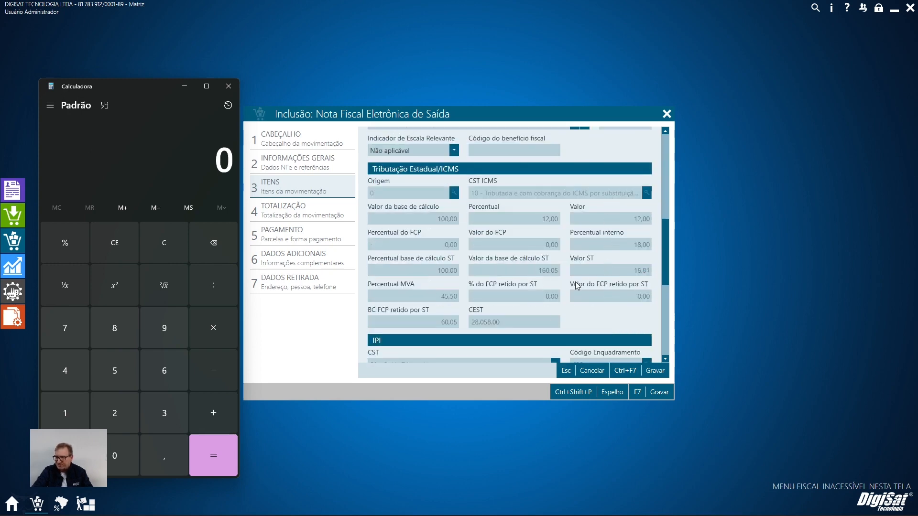
scroll(577, 285, up, 4)
click(146, 143)
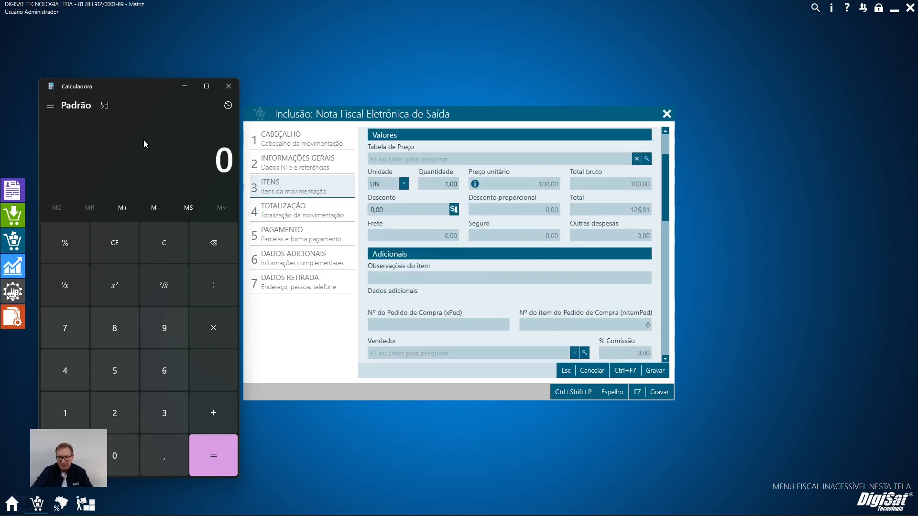
key(1)
key(0)
key(0)
key(plus)
Add the item's Valor ST of 16,81 to the running sum.
scroll(492, 250, down, 3)
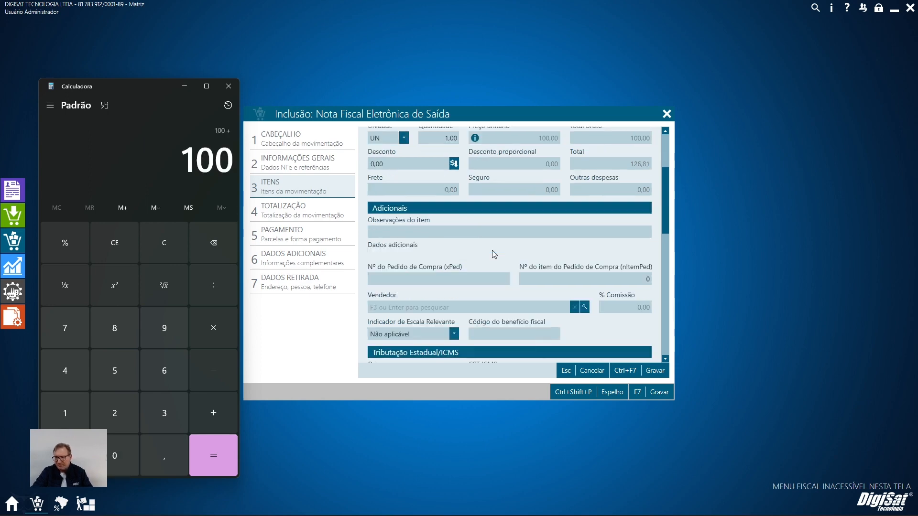
scroll(492, 251, down, 3)
text(16,41)
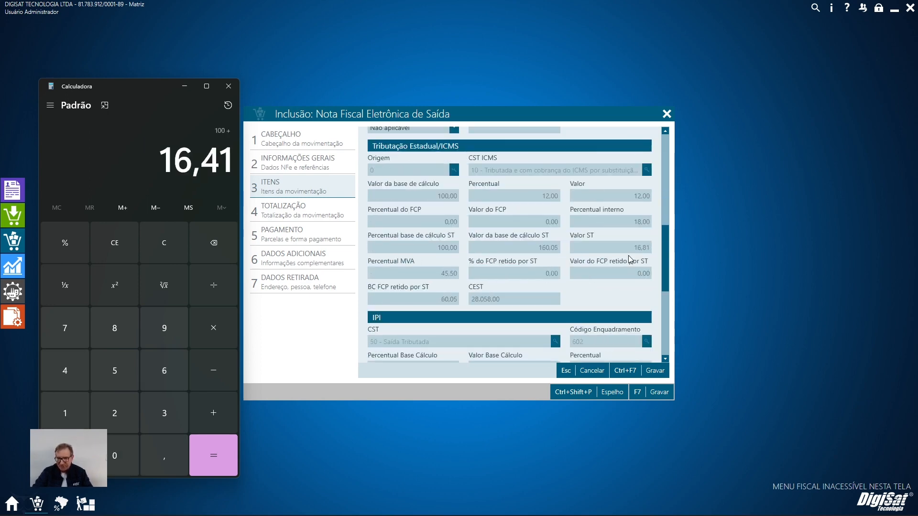
key(BackSpace)
key(BackSpace)
text(81)
key(plus)
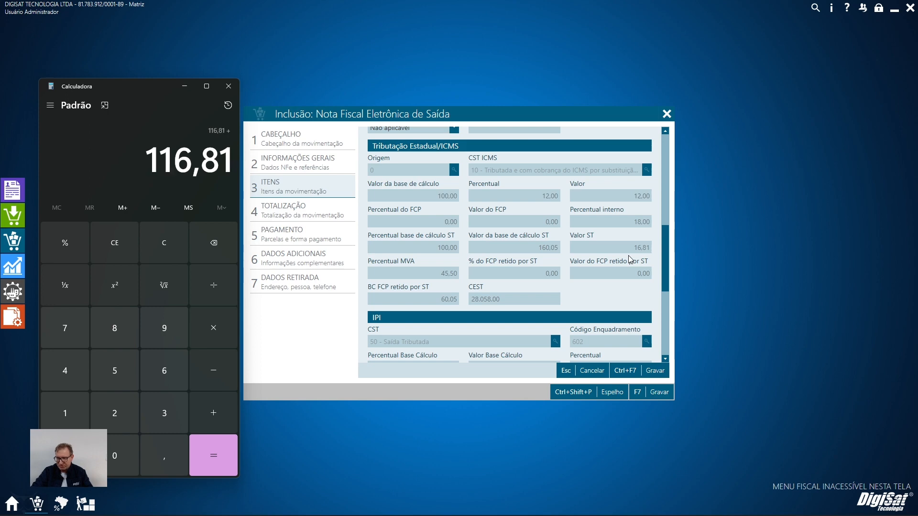
Add the item's IPI value of 10 to the sum and compare the result with the item's Total.
scroll(602, 275, up, 1)
scroll(556, 251, down, 3)
text(10)
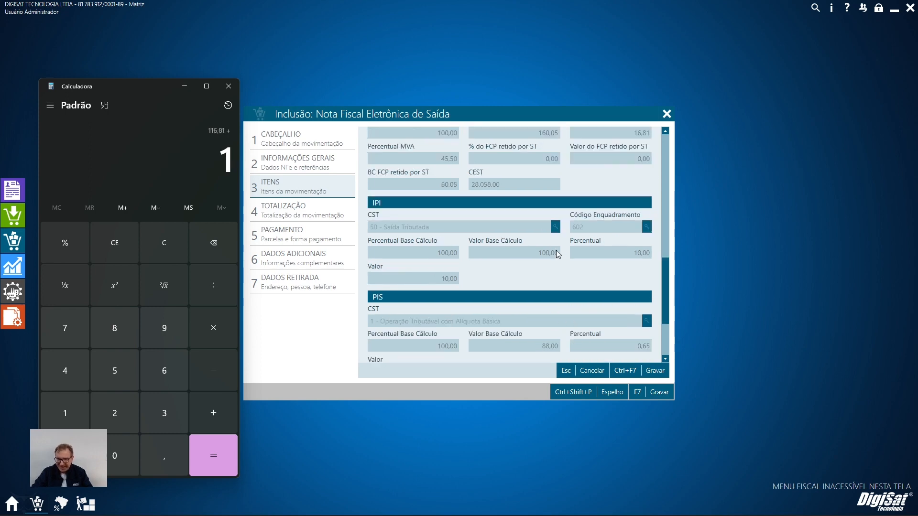
key(Return)
scroll(539, 246, up, 7)
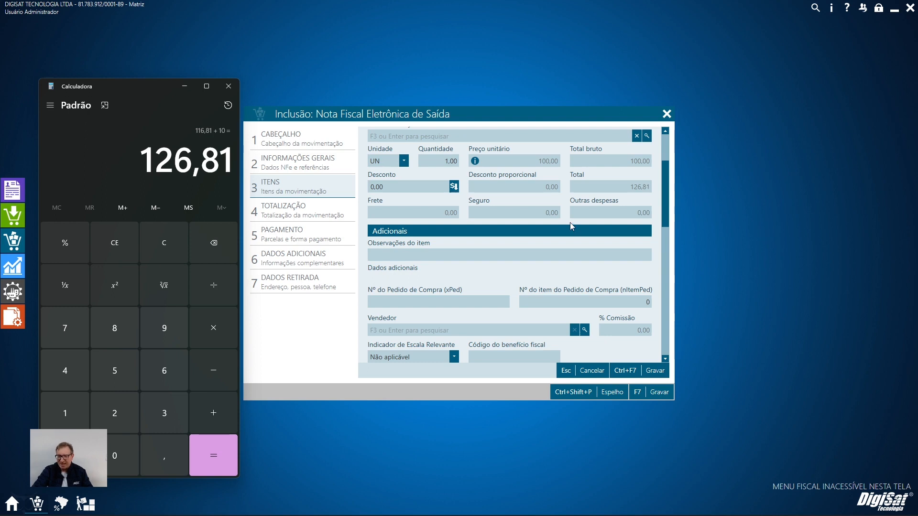
Save the item and save the outgoing NF-e, accepting its confirmation.
click(655, 371)
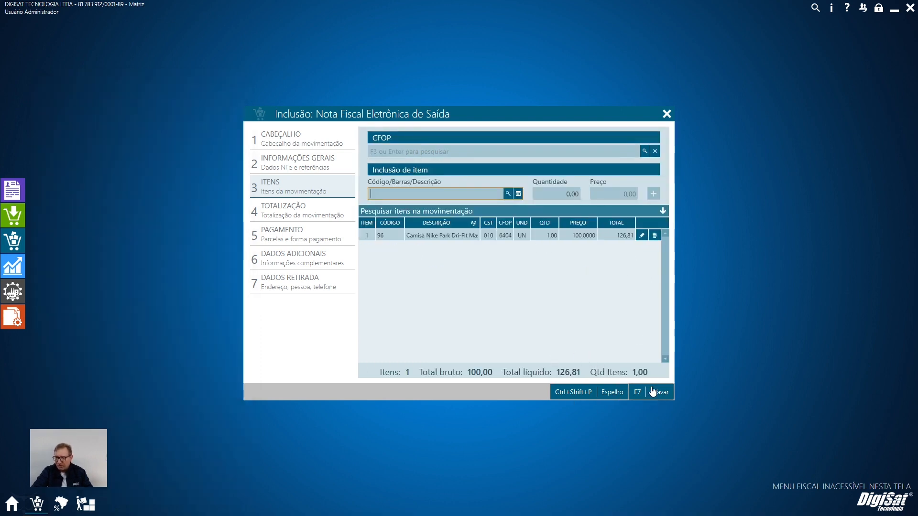
click(653, 392)
click(562, 337)
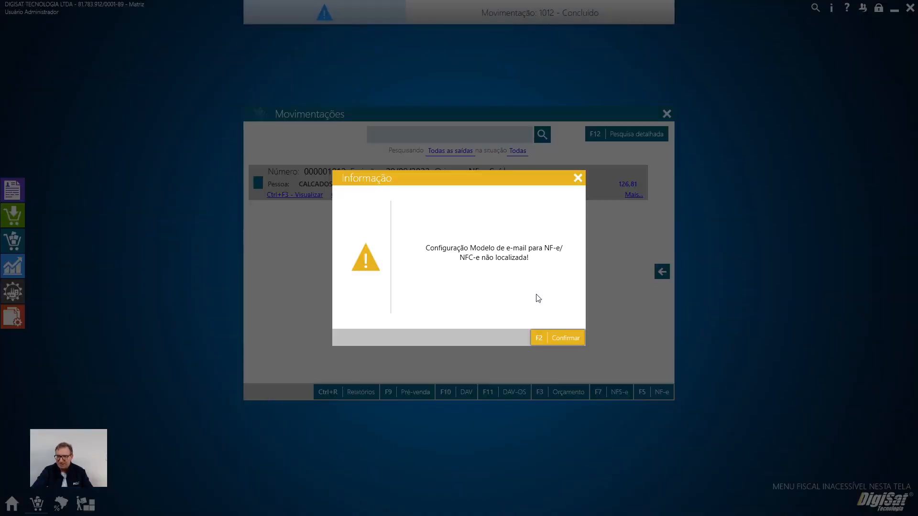
Dismiss the e-mail model notice and check the tax totals in the DANFE preview at 150% zoom.
click(579, 178)
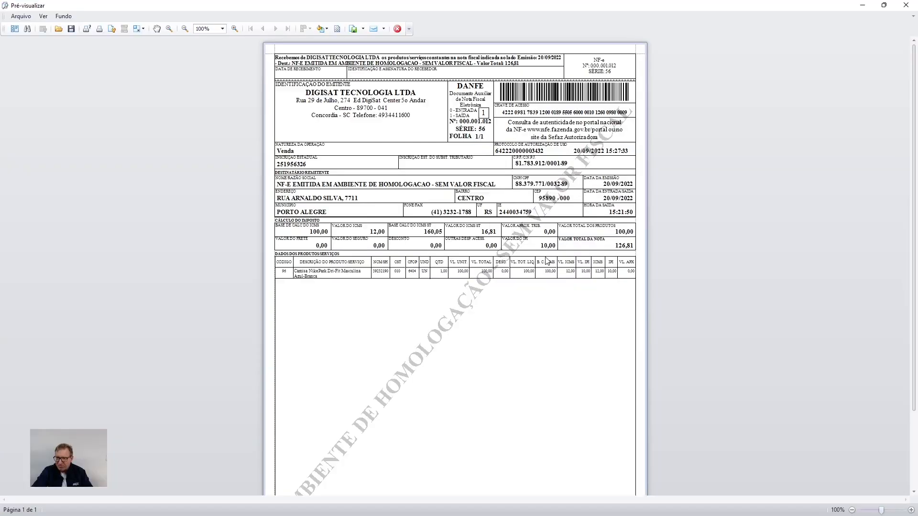
scroll(436, 265, up, 2)
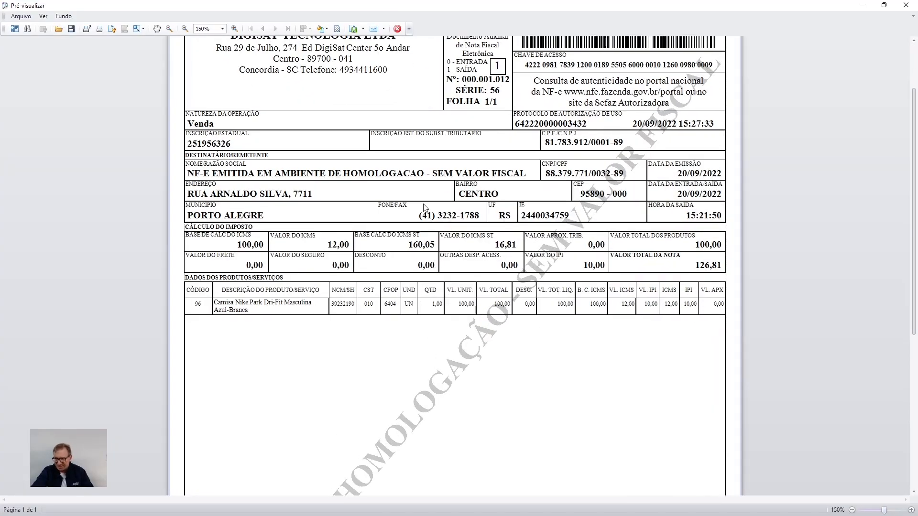
click(906, 5)
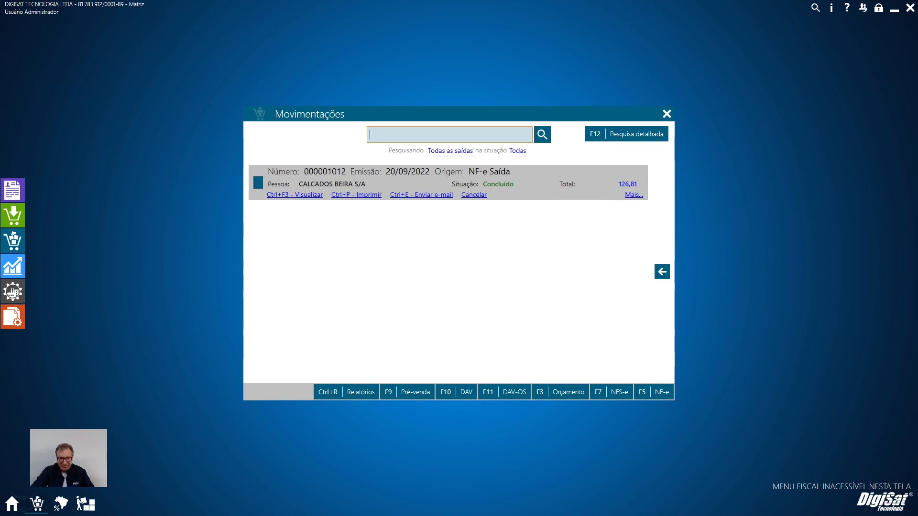
Open the "Contribuinte" percentages for RS - Rio Grande do Sul in the "Tributado com ST" state taxation.
click(61, 506)
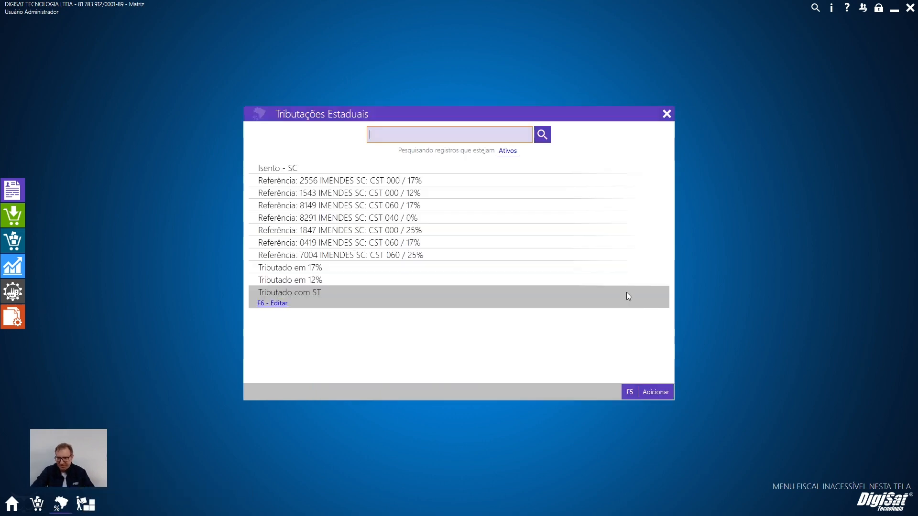
click(273, 303)
click(329, 163)
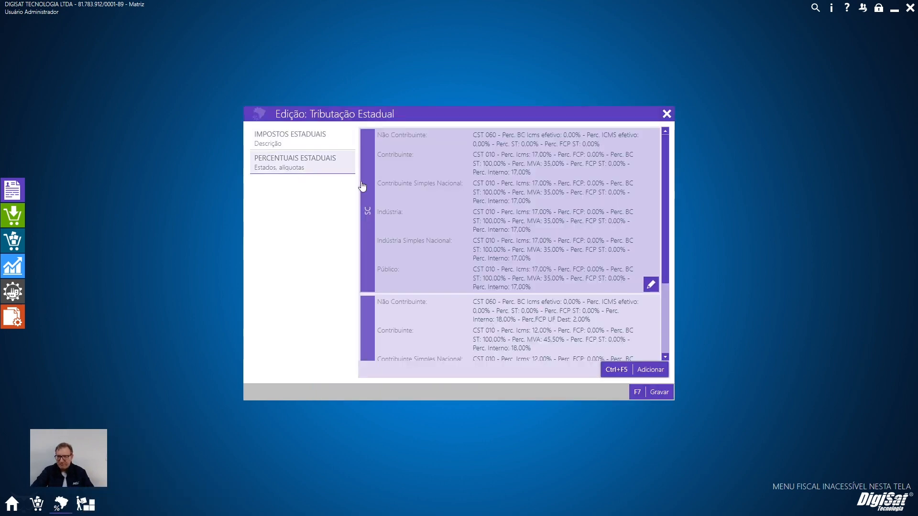
scroll(512, 244, down, 5)
click(651, 319)
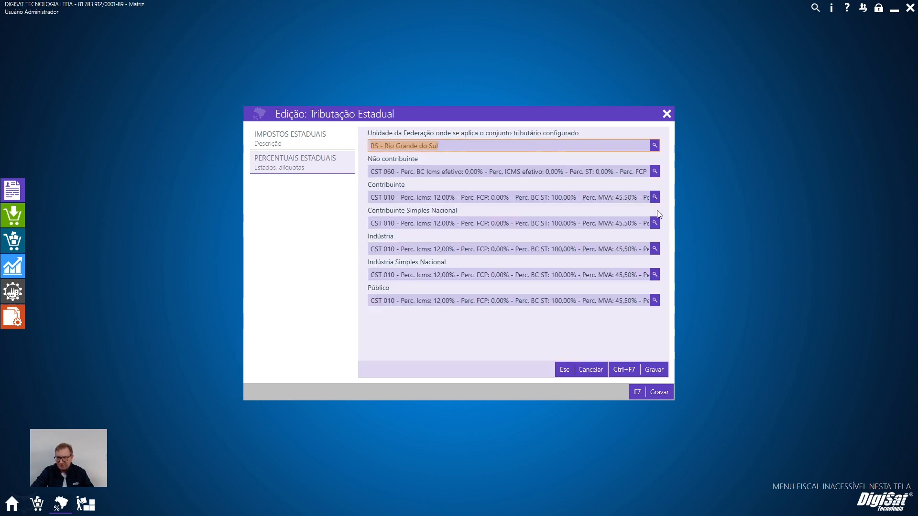
click(654, 198)
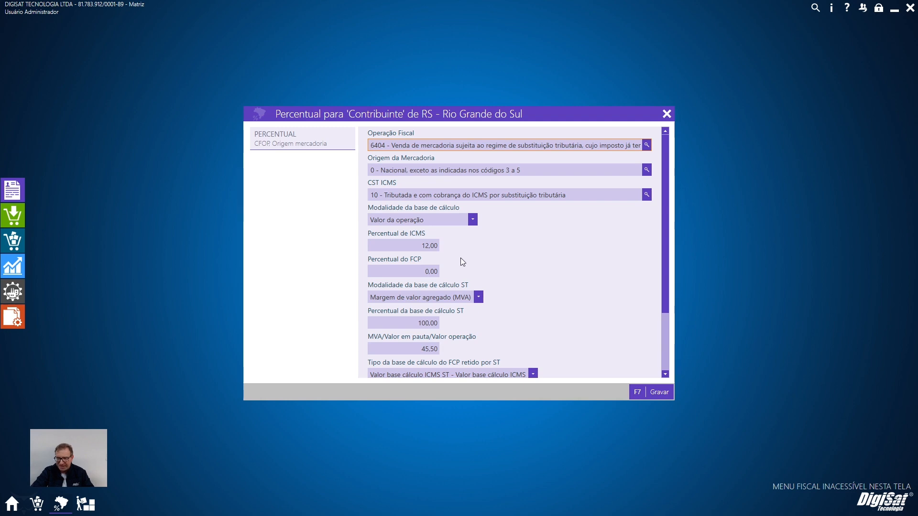
Review the Percentual interno, Percentual de ICMS and Percentual do FCP settings for RS contributors.
scroll(461, 258, down, 3)
click(400, 346)
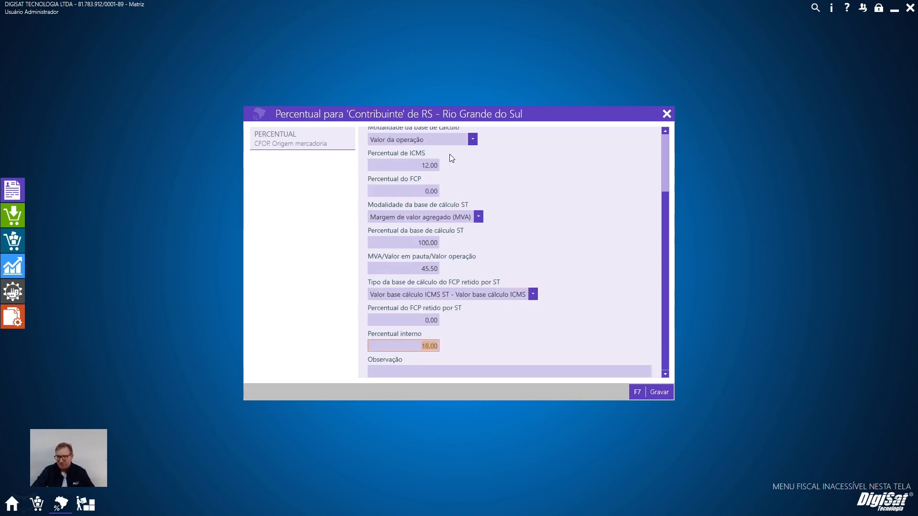
scroll(509, 285, up, 3)
click(392, 233)
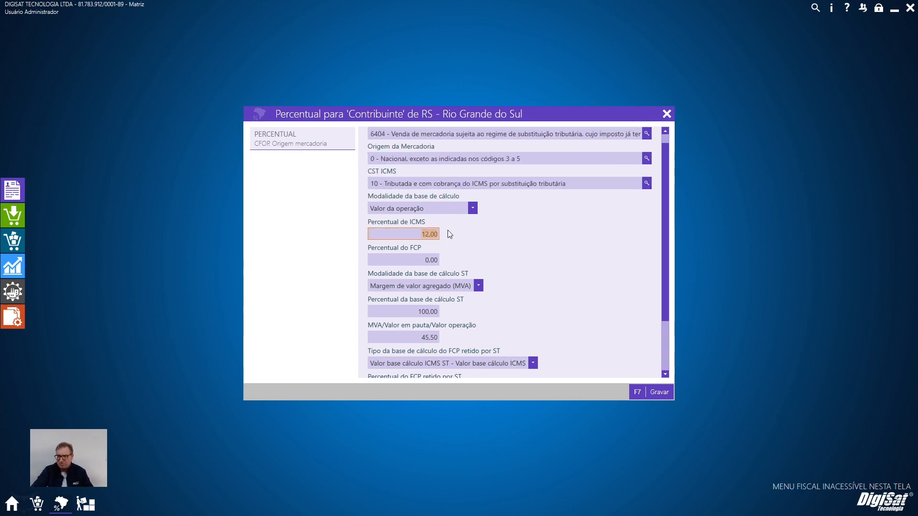
key(Tab)
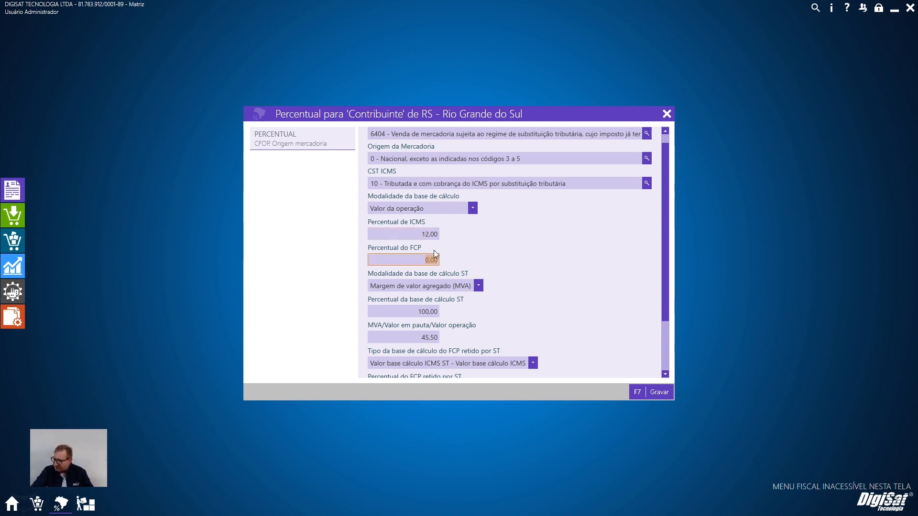
Set the Percentual do FCP retido por ST to 2,00.
scroll(489, 251, down, 3)
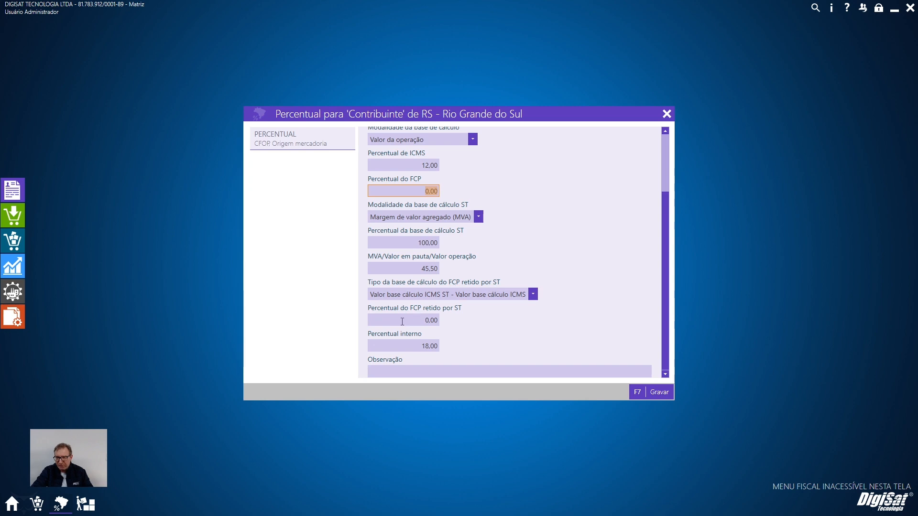
click(403, 321)
text(2)
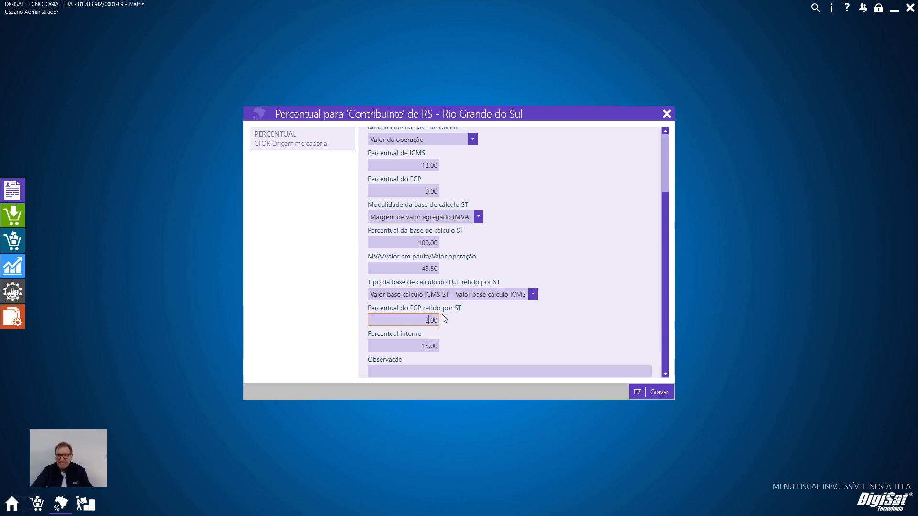
Check the ICMS percentages and the MVA value against the FCP-ST settings for RS contributors.
scroll(449, 283, up, 3)
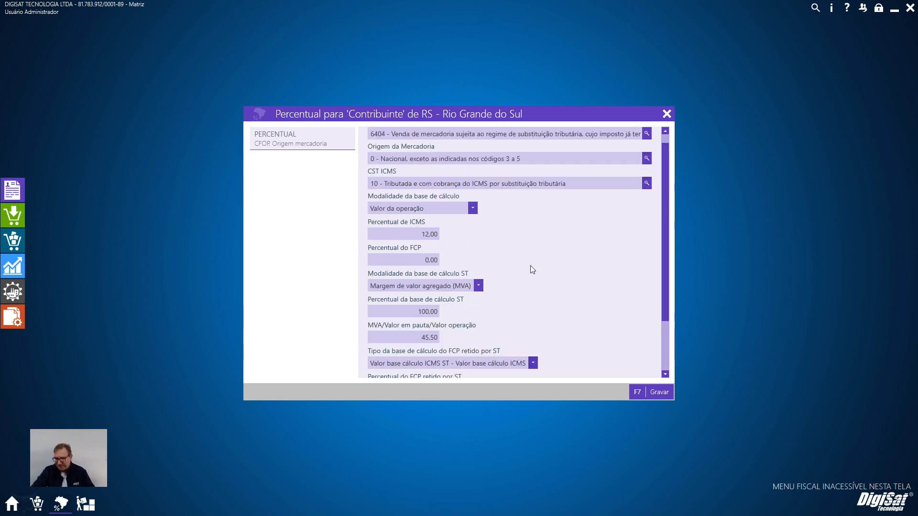
scroll(532, 274, down, 2)
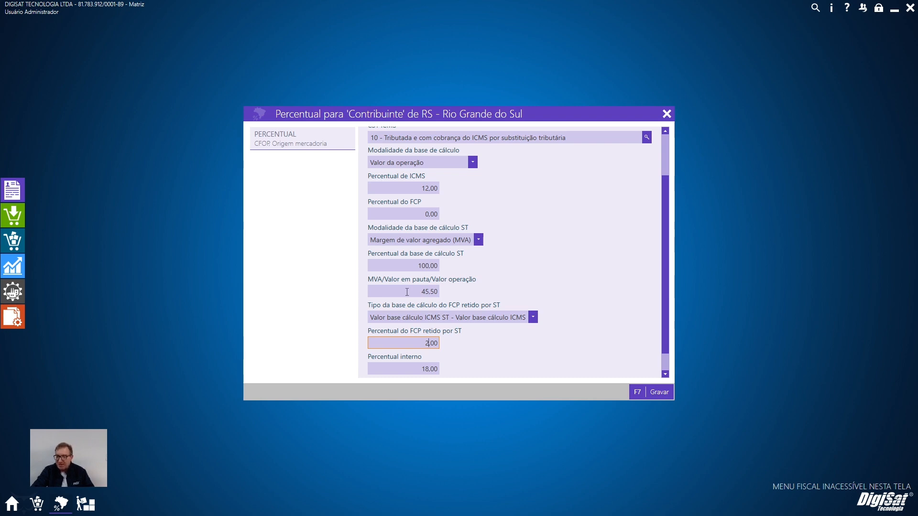
key(shift+Tab)
scroll(482, 349, down, 1)
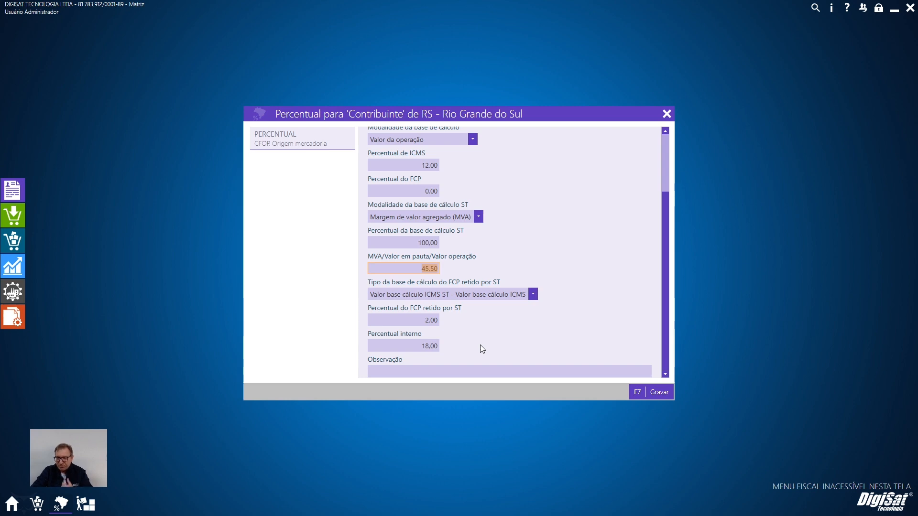
Switch the retained FCP base type to "Valor base cálculo ICMS ST" and back to "Valor base cálculo ICMS ST - Valor base cálculo ICMS".
click(455, 297)
click(443, 313)
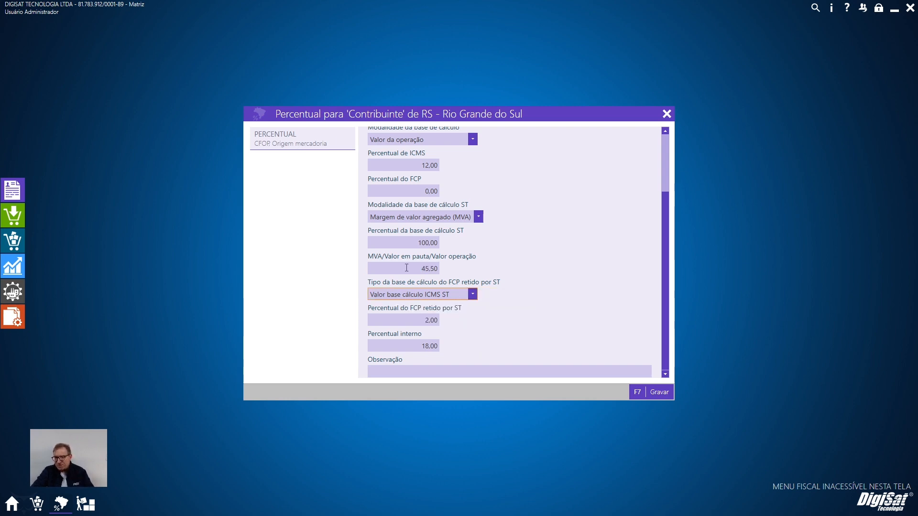
click(445, 295)
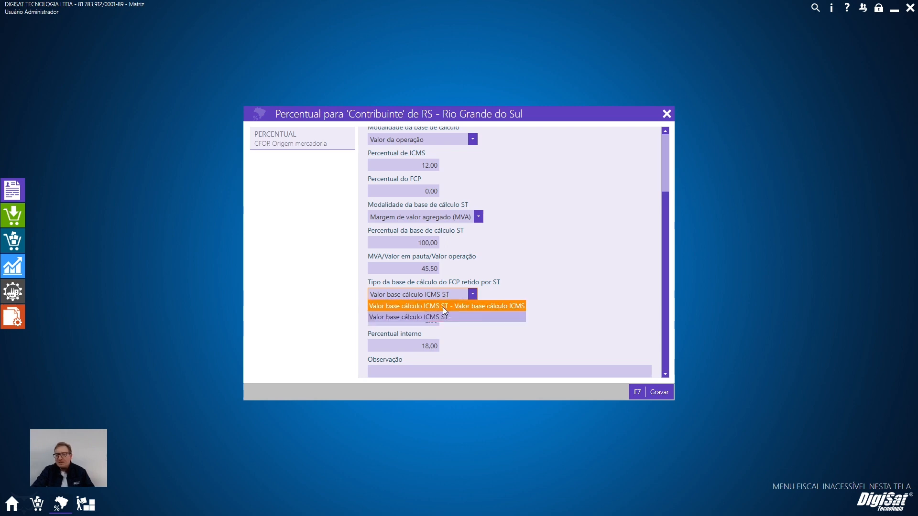
click(443, 307)
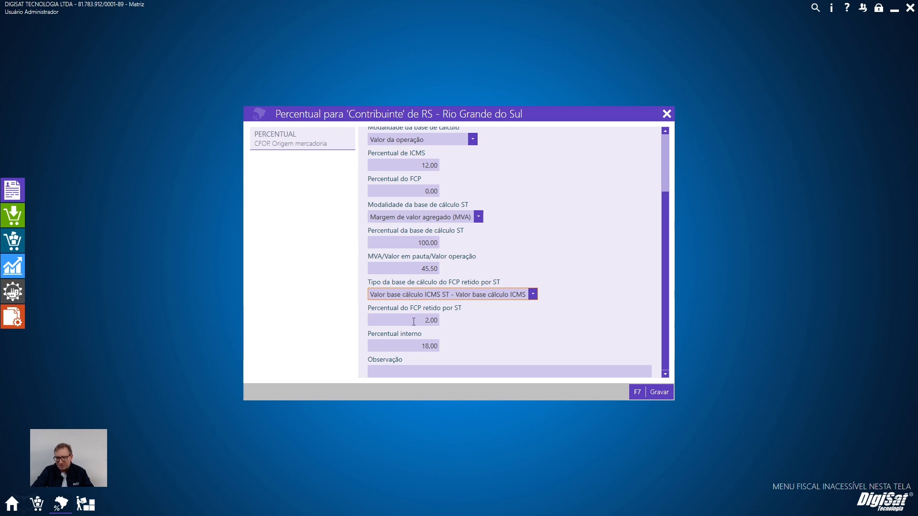
Save the RS contributor percentages, replicate them to the other recipients and save the state taxation.
key(Tab)
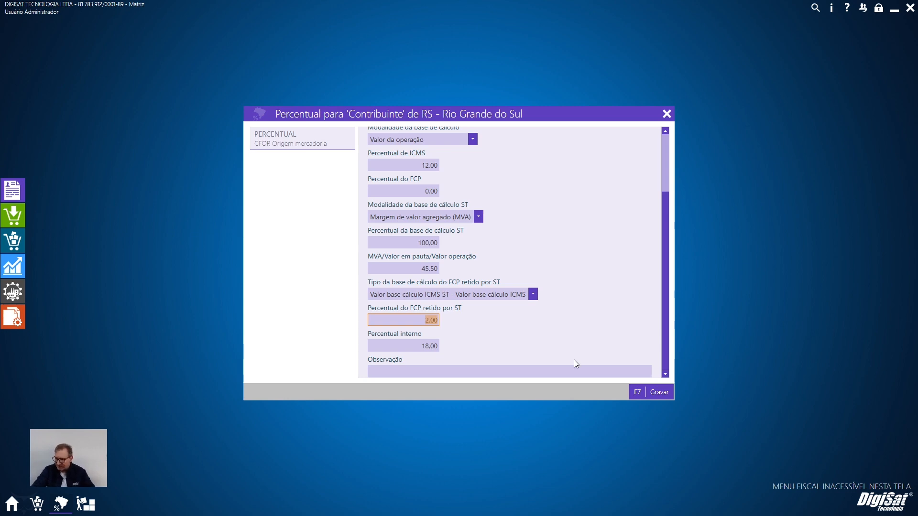
click(659, 393)
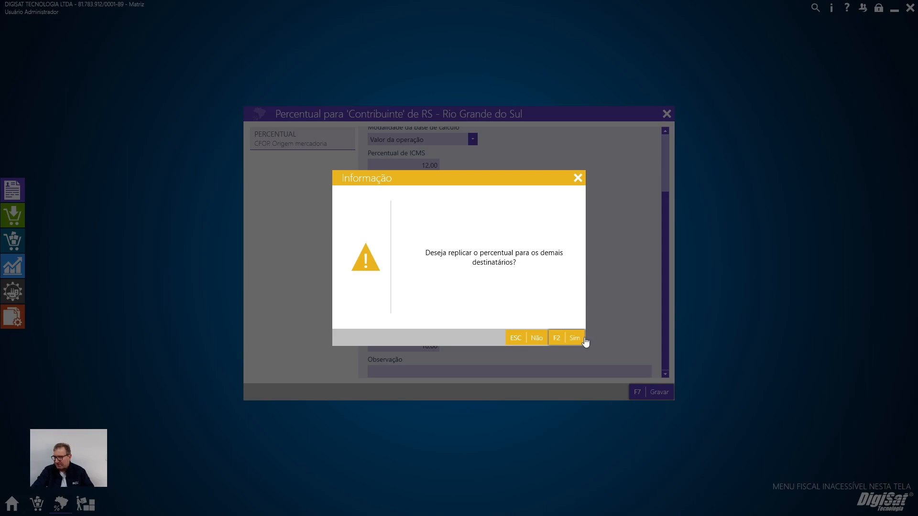
click(581, 339)
click(658, 393)
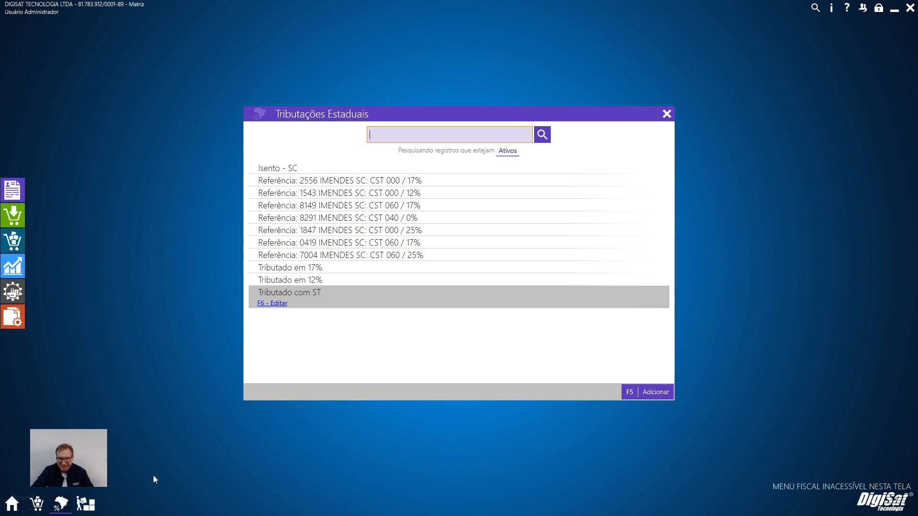
Add product code 96 with quantity 1,00 to the outgoing NF-e's items and open the item's tax details.
mouse_move(61, 507)
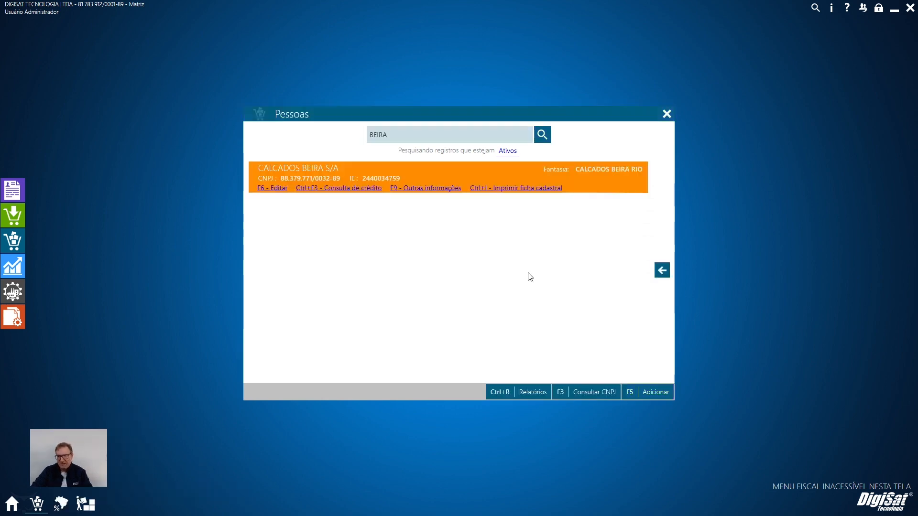
key(Return)
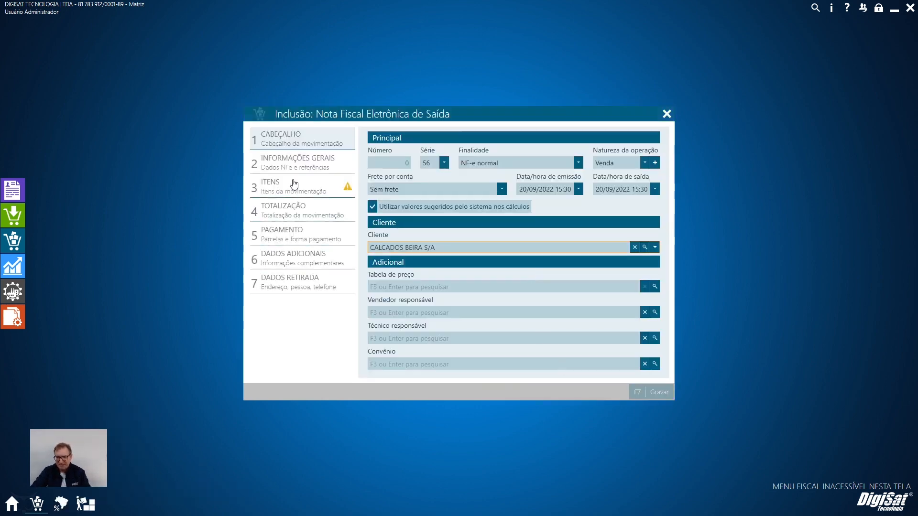
click(295, 186)
text(26)
key(Return)
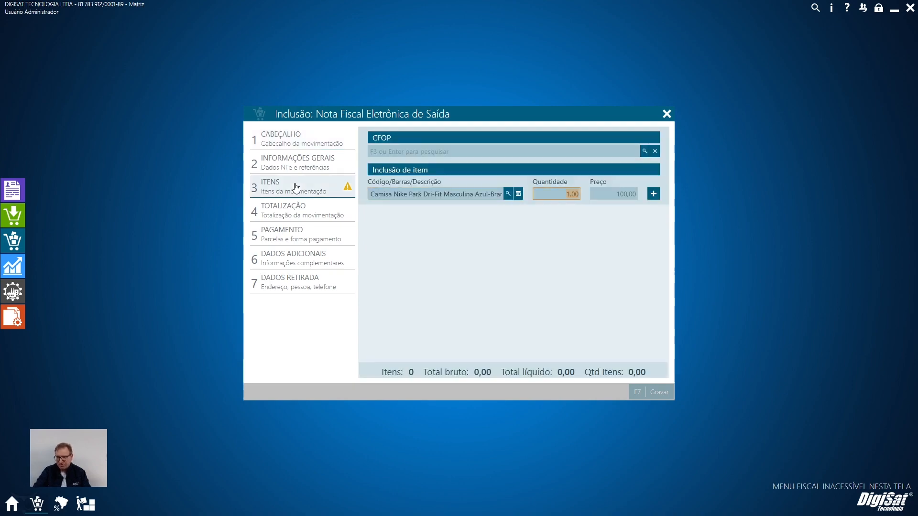
key(Return)
key(Return)
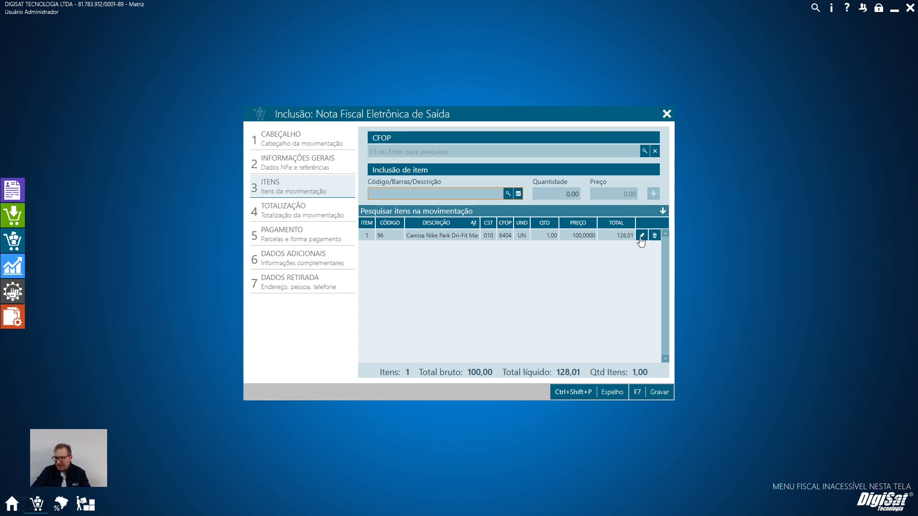
click(642, 237)
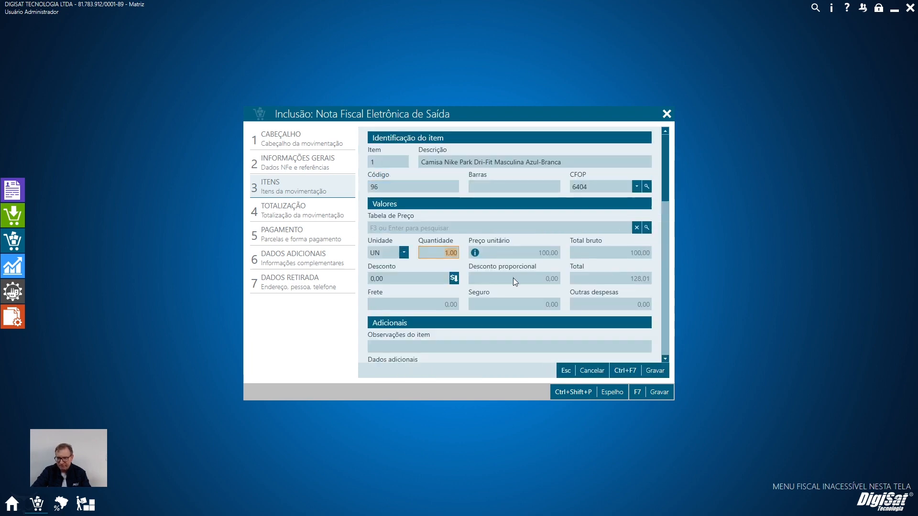
scroll(622, 286, down, 5)
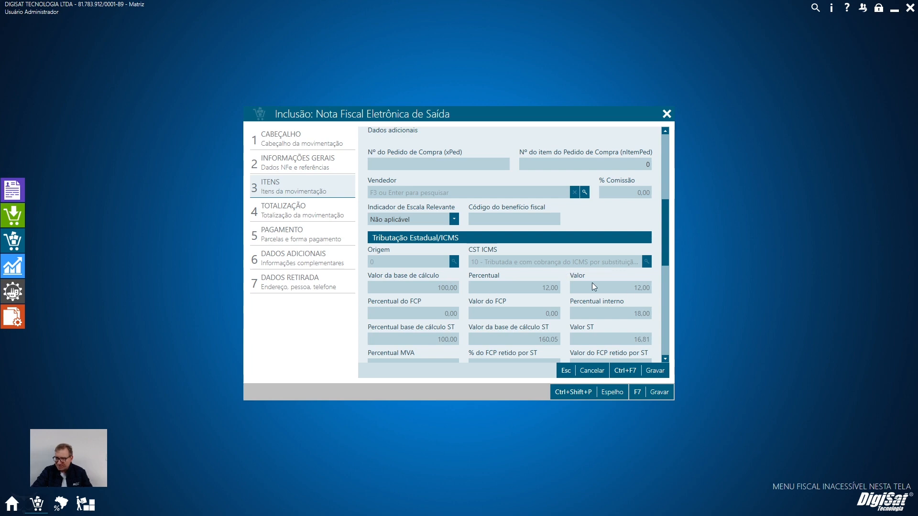
Reopen the "Tributado com ST" state taxation and review the RS percentages for Contribuinte.
click(59, 504)
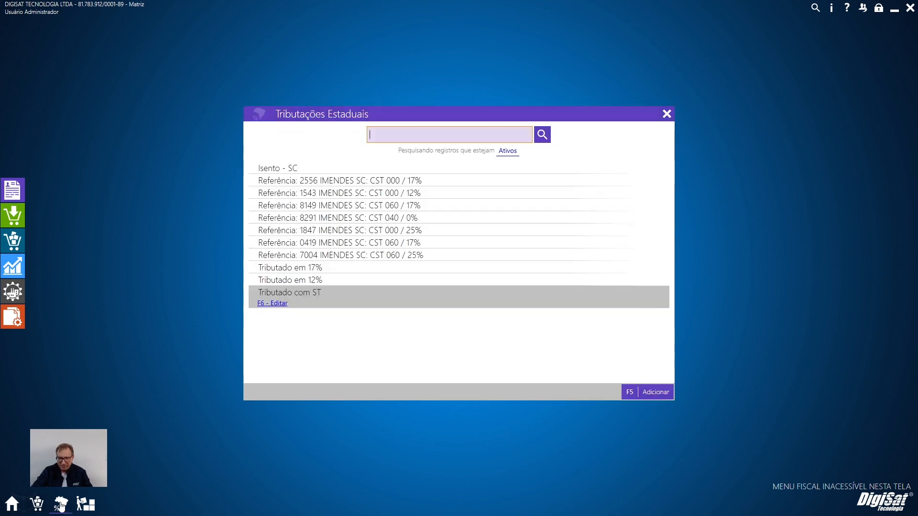
click(272, 307)
click(295, 162)
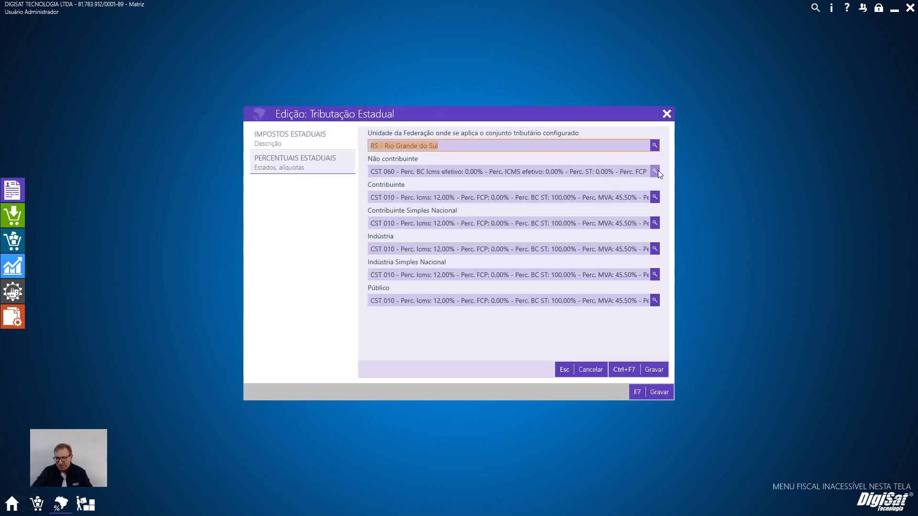
click(655, 171)
click(642, 392)
key(Escape)
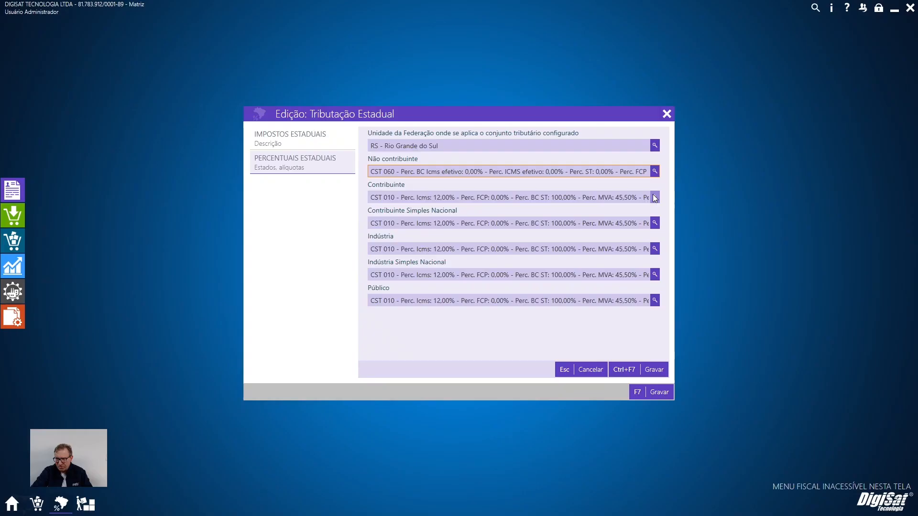
click(654, 198)
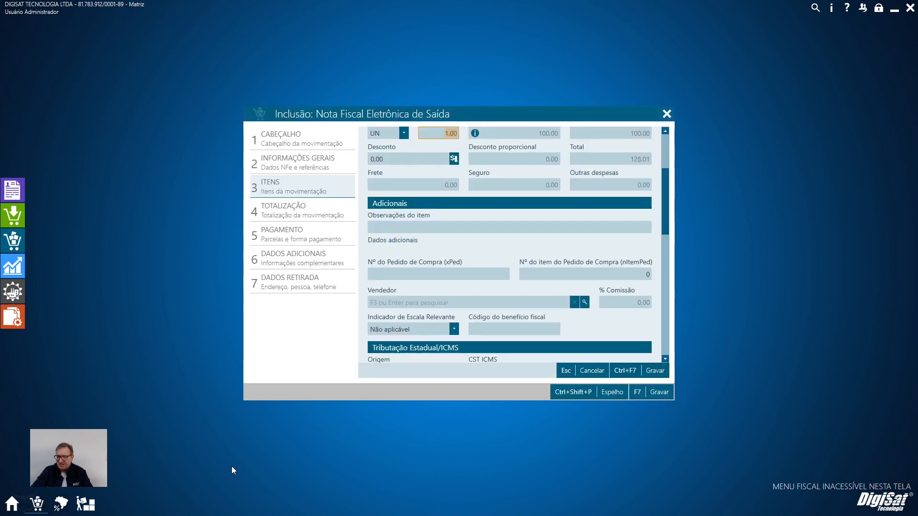
scroll(515, 280, down, 3)
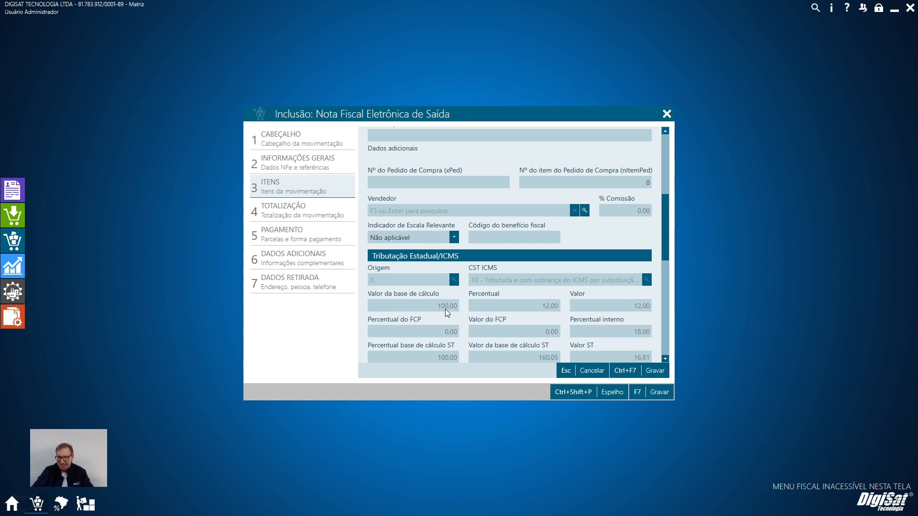
Examine the NF-e item's totals, ICMS, ICMS-ST, retained FCP-ST and IPI fields.
scroll(437, 294, up, 5)
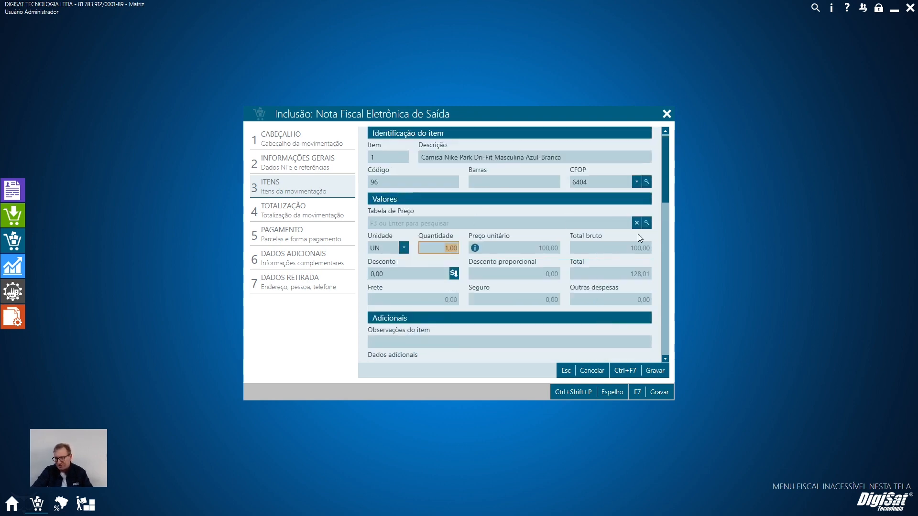
scroll(621, 265, down, 2)
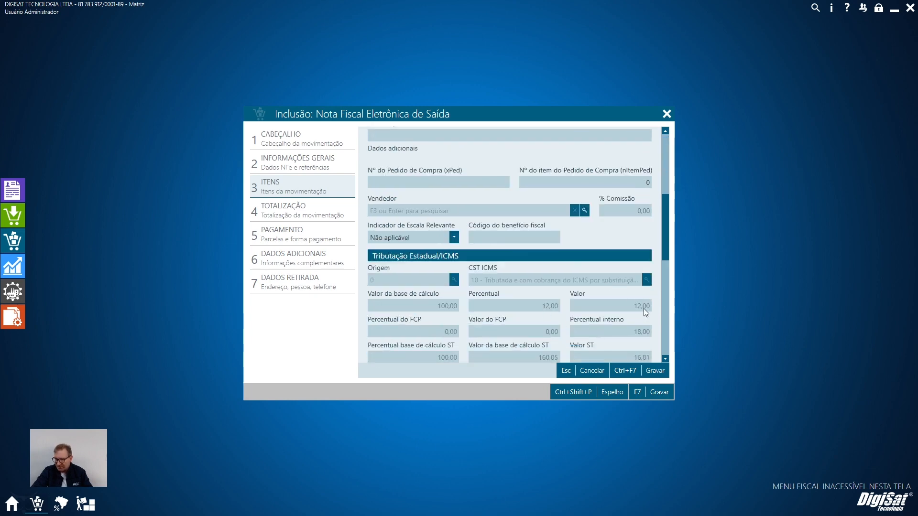
scroll(629, 298, down, 1)
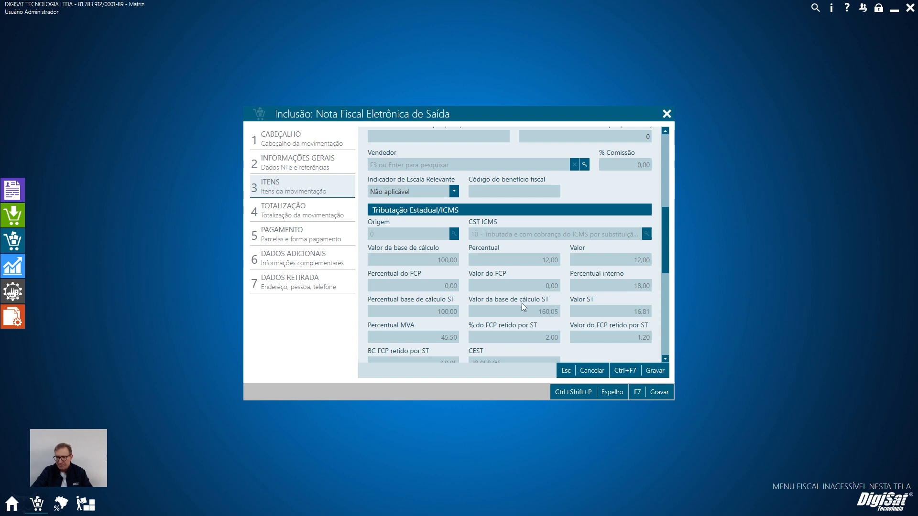
scroll(550, 270, up, 4)
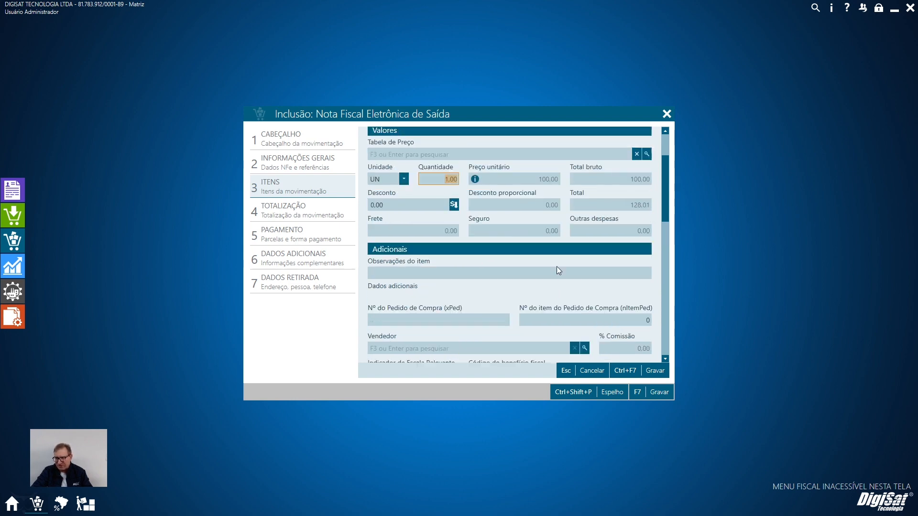
scroll(636, 254, down, 4)
scroll(619, 266, down, 3)
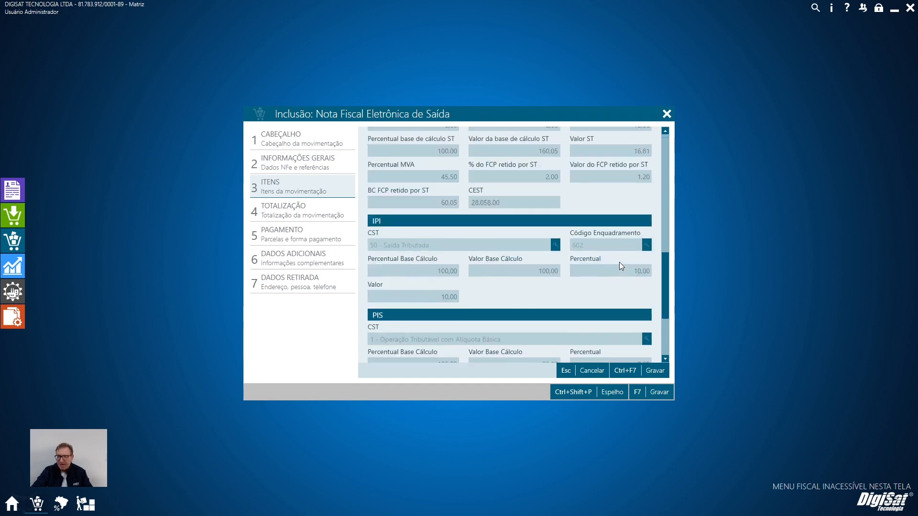
scroll(511, 296, up, 2)
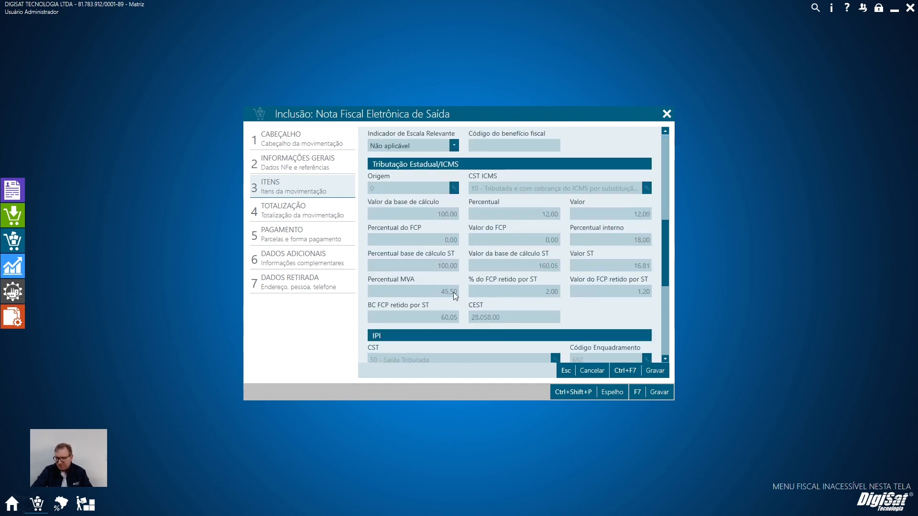
scroll(536, 302, up, 1)
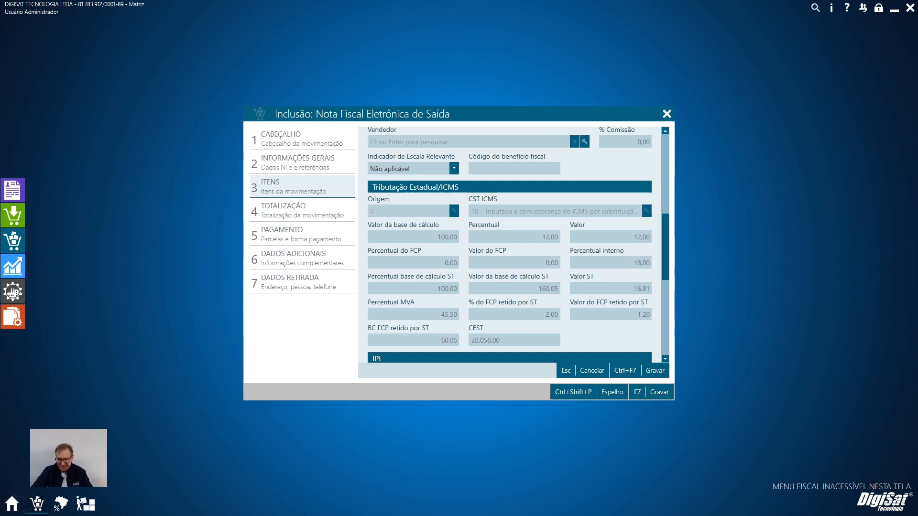
Switch to the Calculator and enter 160,05 × 18% for the item's ST base and internal rate.
click(344, 505)
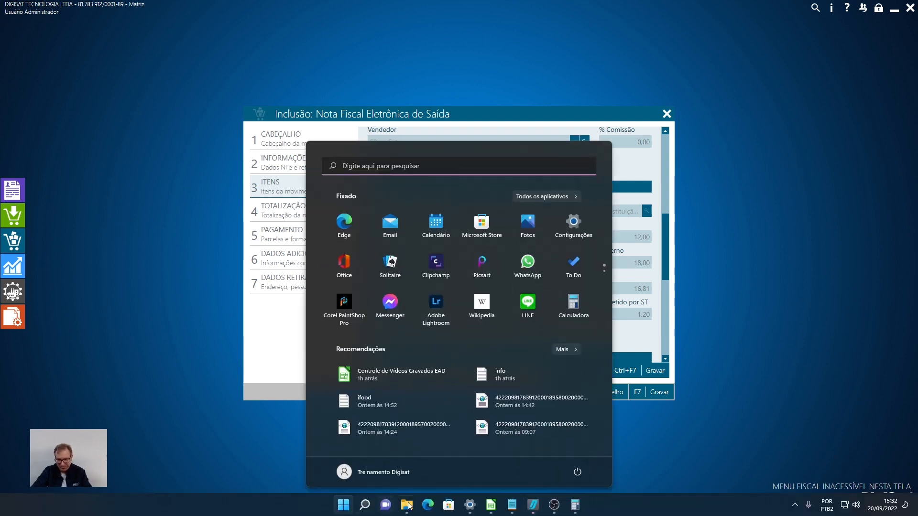
click(575, 505)
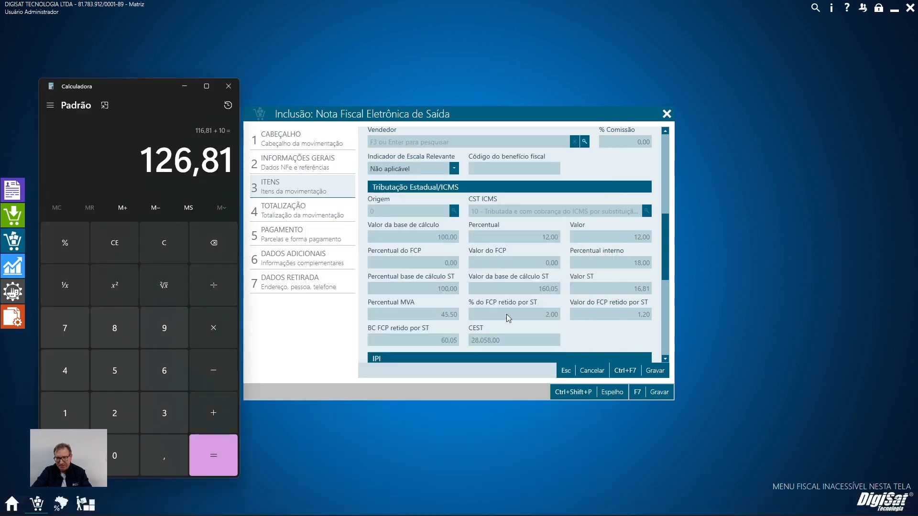
click(187, 226)
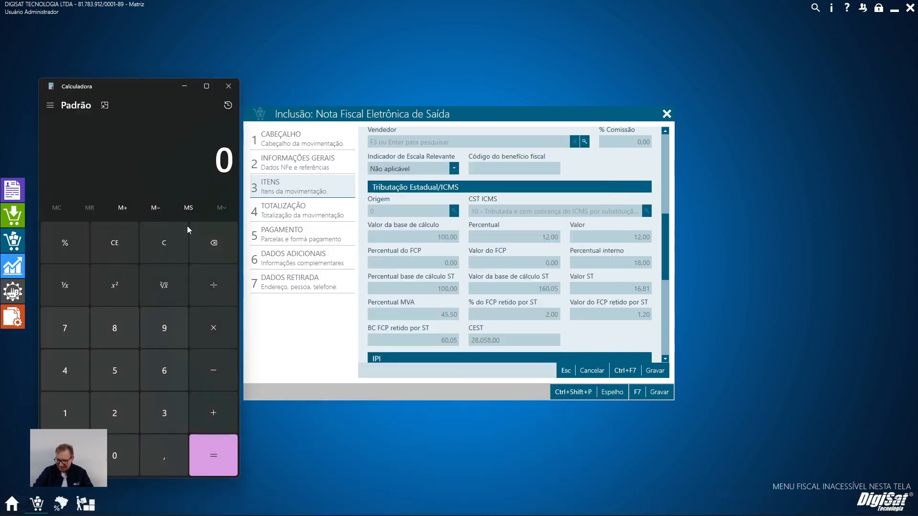
text(160,05*18)
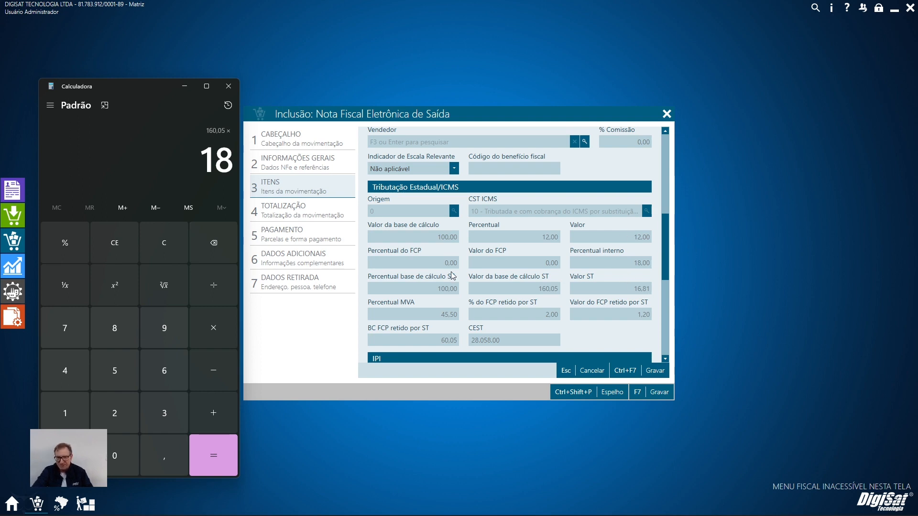
click(76, 242)
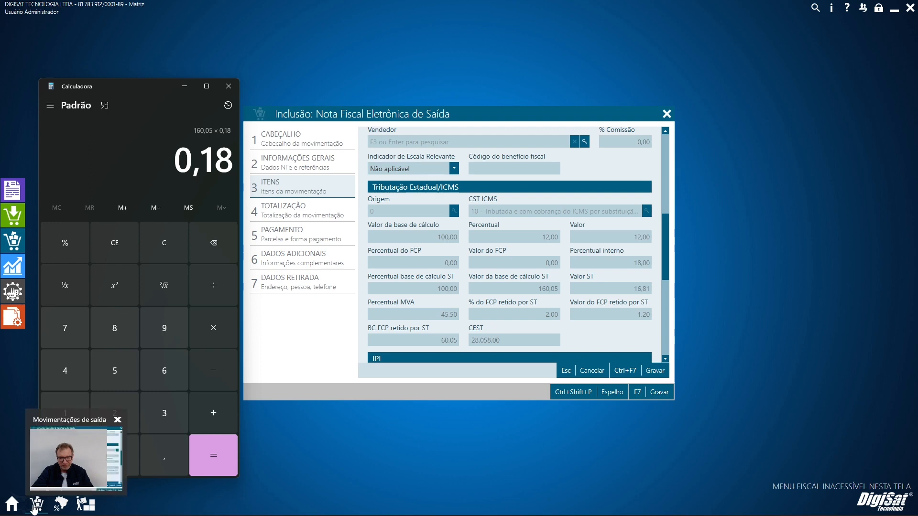
Check the Percentual interno in the RS contributor settings and complete the 160,05 × 18% calculation.
click(61, 503)
click(401, 345)
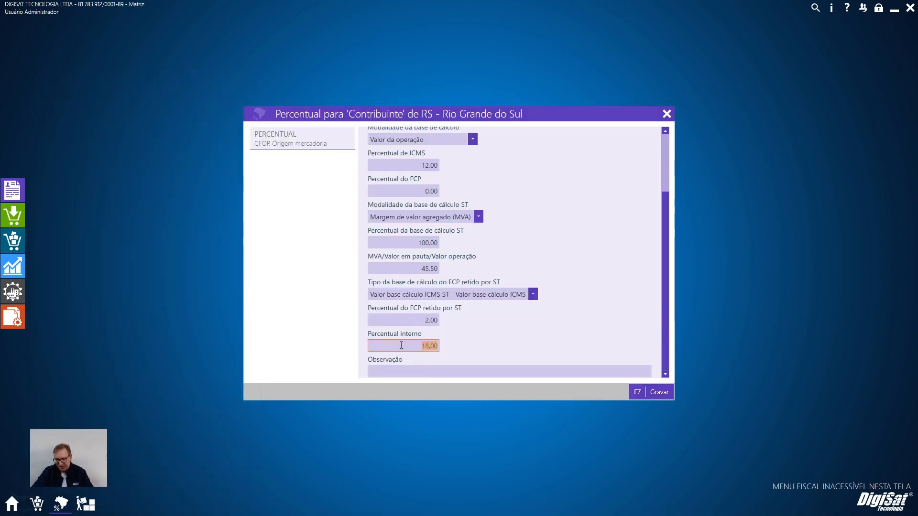
click(36, 503)
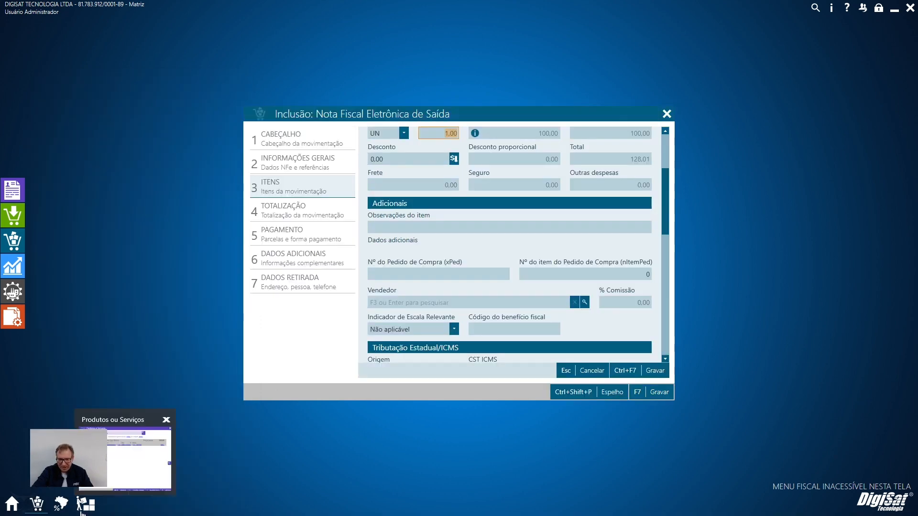
key(super)
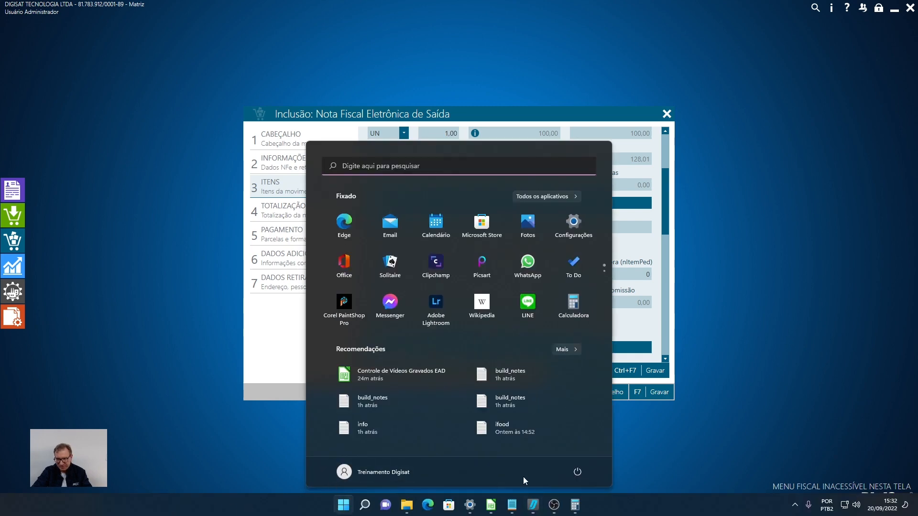
click(575, 505)
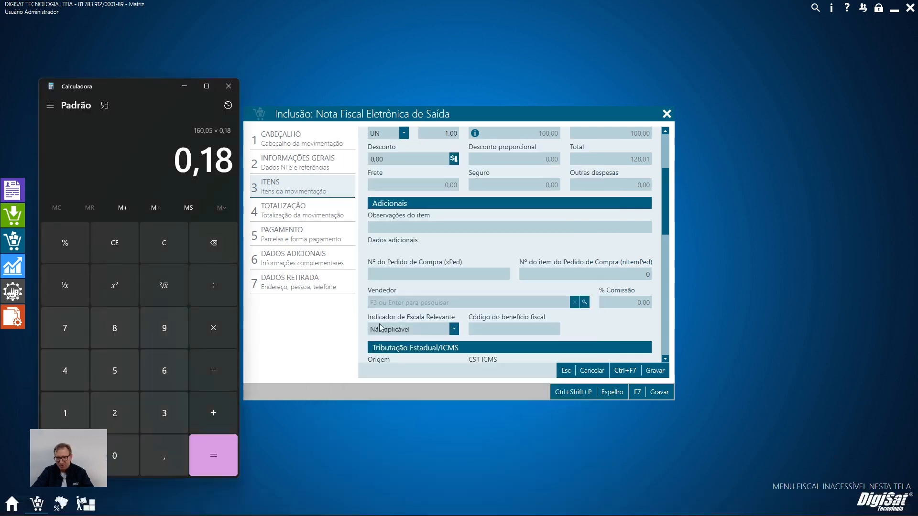
key(Return)
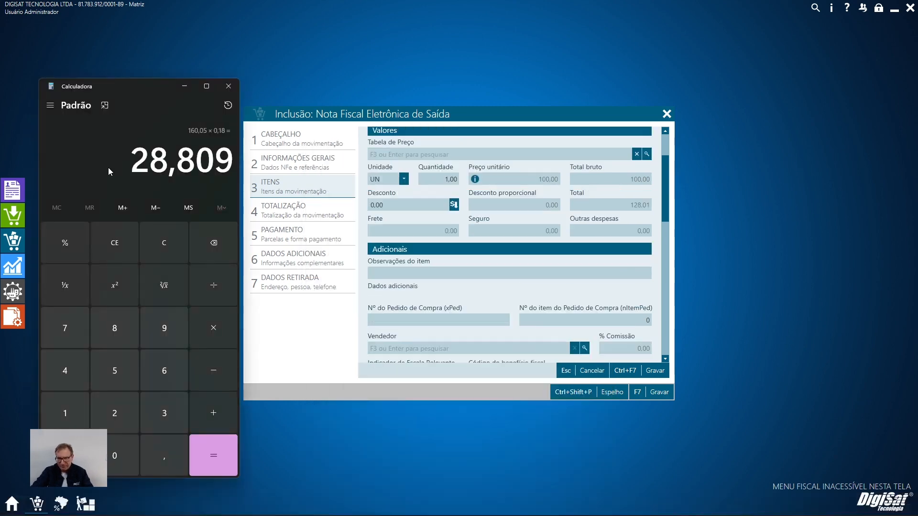
Calculate 28,81 - 12 to verify the item's ICMS-ST value against its tax fields.
key(Escape)
text(28,81-2)
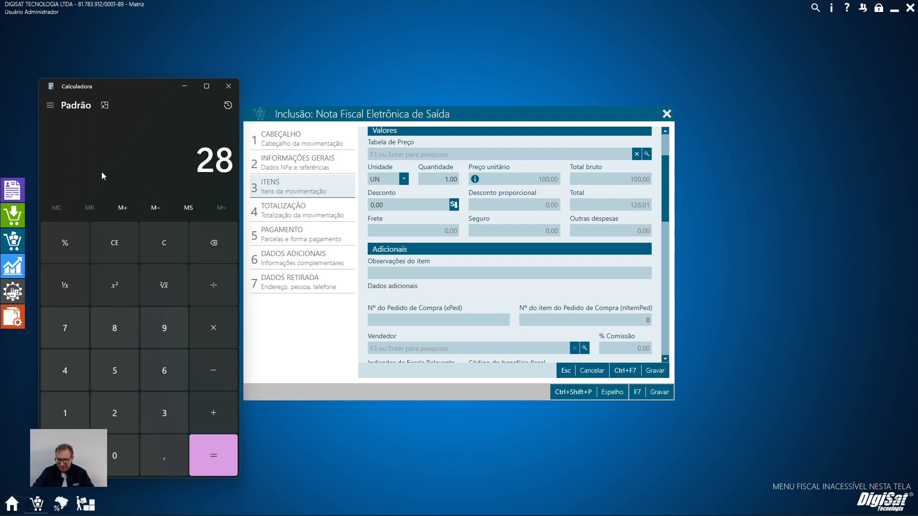
key(BackSpace)
text(12)
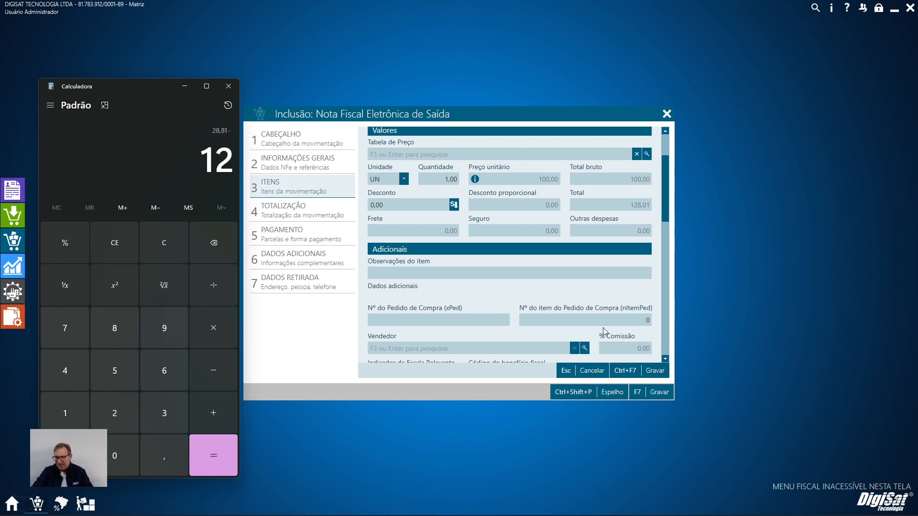
scroll(608, 325, up, 2)
scroll(610, 317, down, 4)
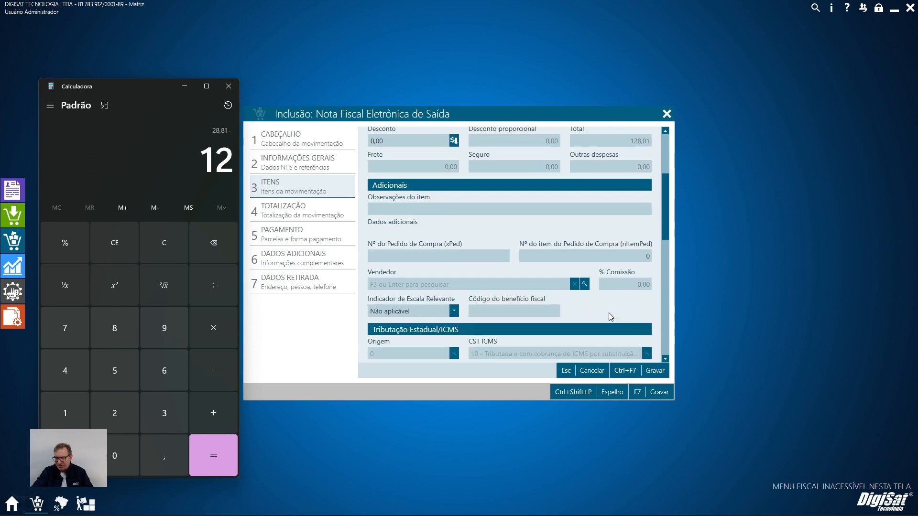
key(Return)
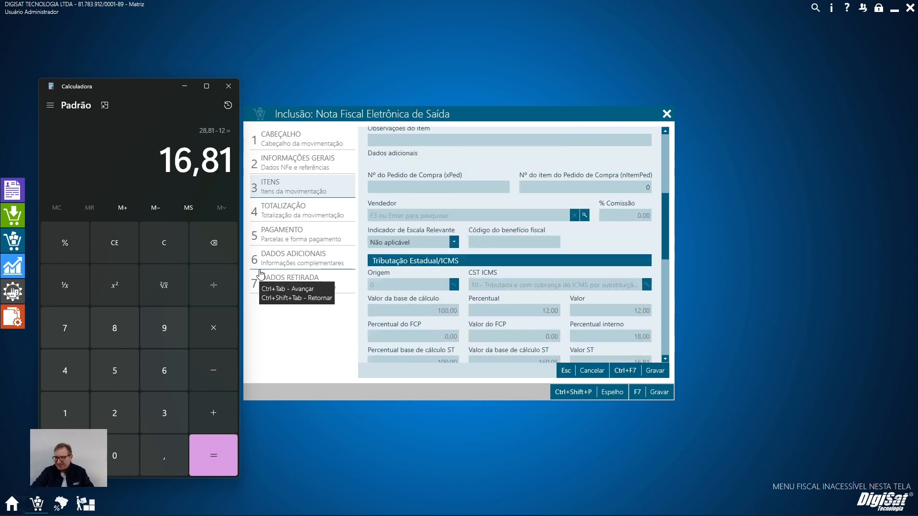
Examine the item's retained FCP-ST base, percentage and value, and check the matching FCP-ST settings for the RS contributor.
scroll(418, 276, down, 1)
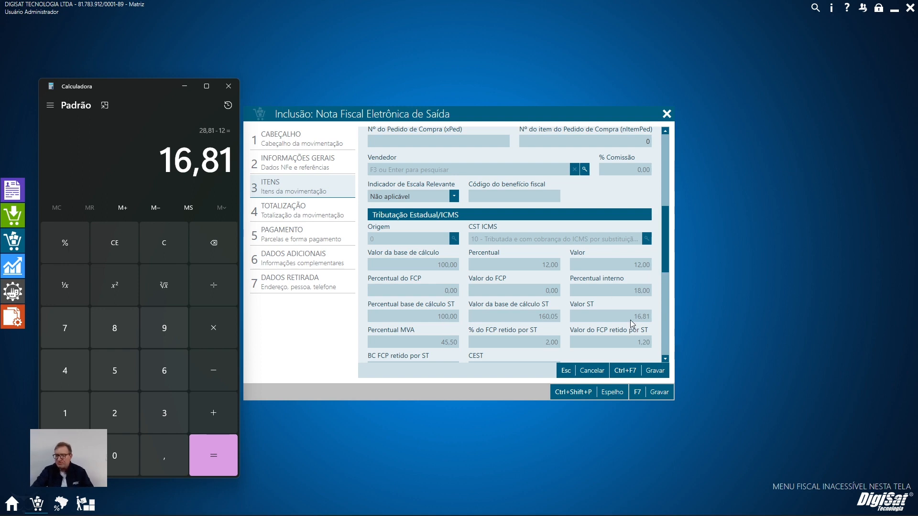
scroll(630, 320, down, 2)
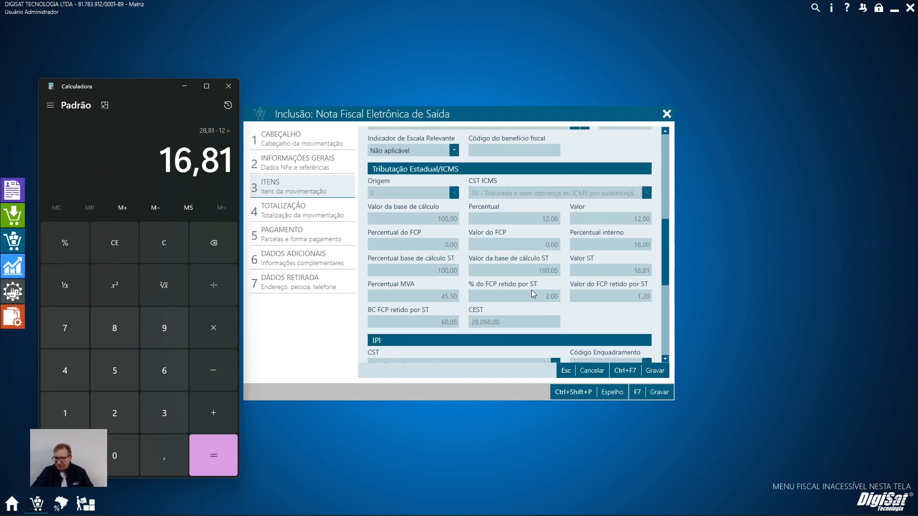
key(Escape)
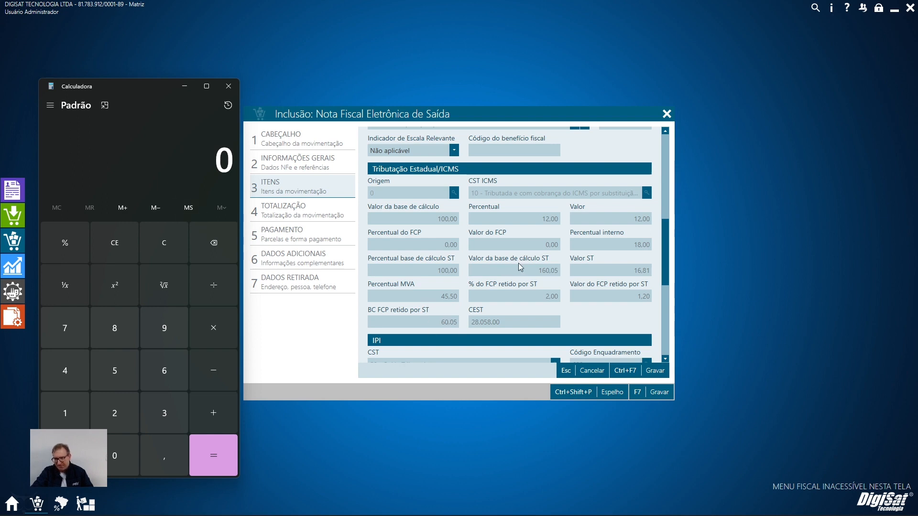
click(56, 507)
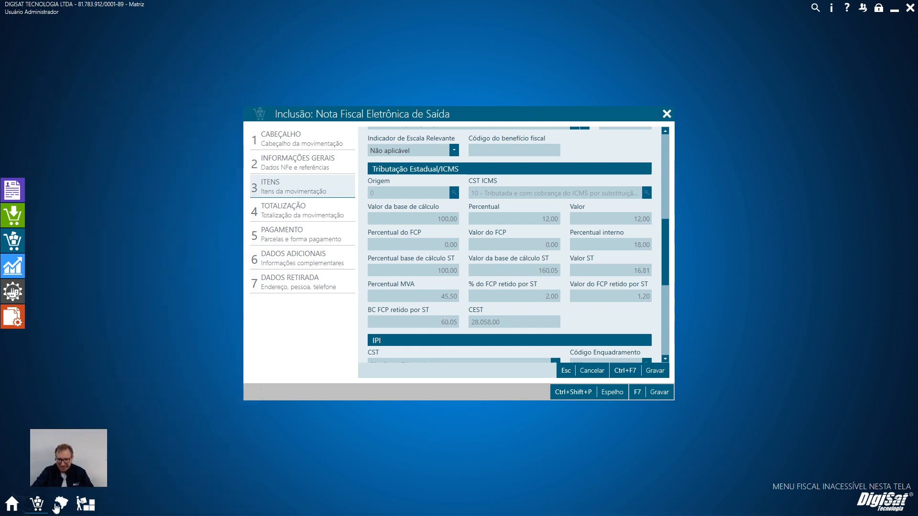
click(56, 508)
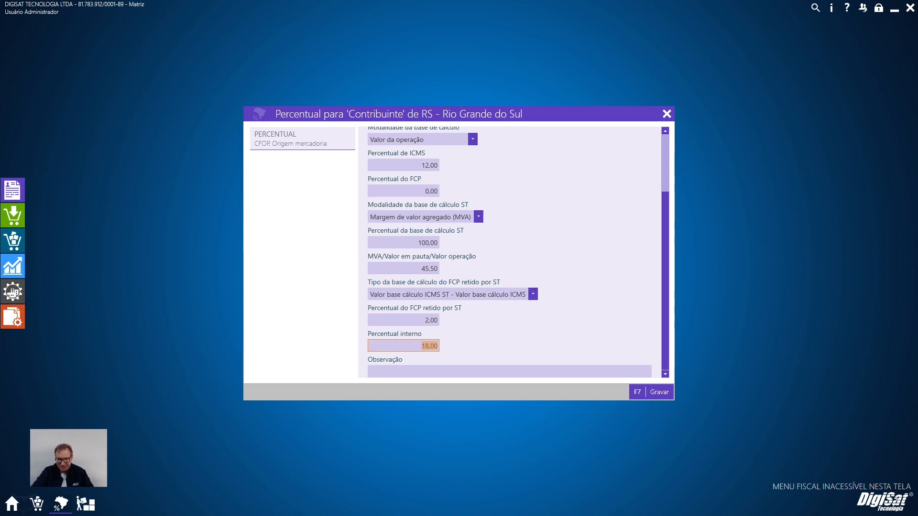
Switch to the Calculator over the NF-e item and calculate (160,05 - 100) × 2% to verify its retained FCP-ST value.
key(super)
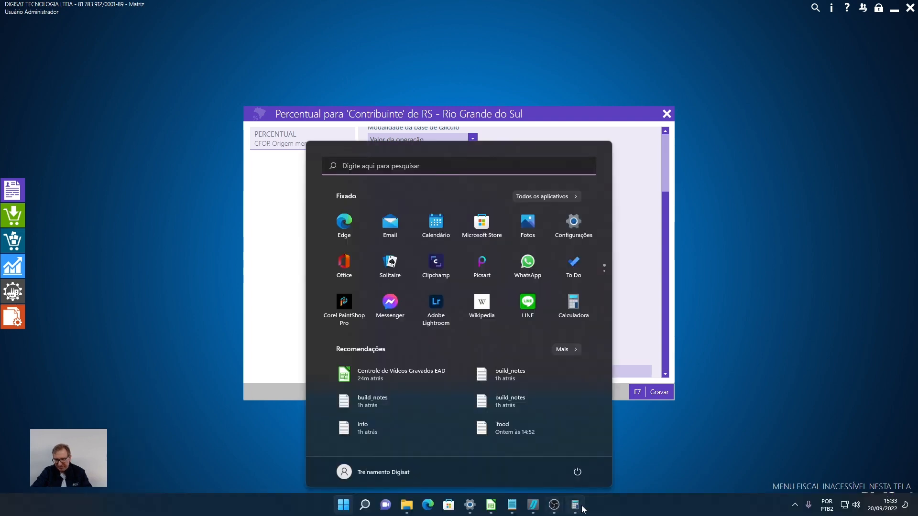
click(576, 506)
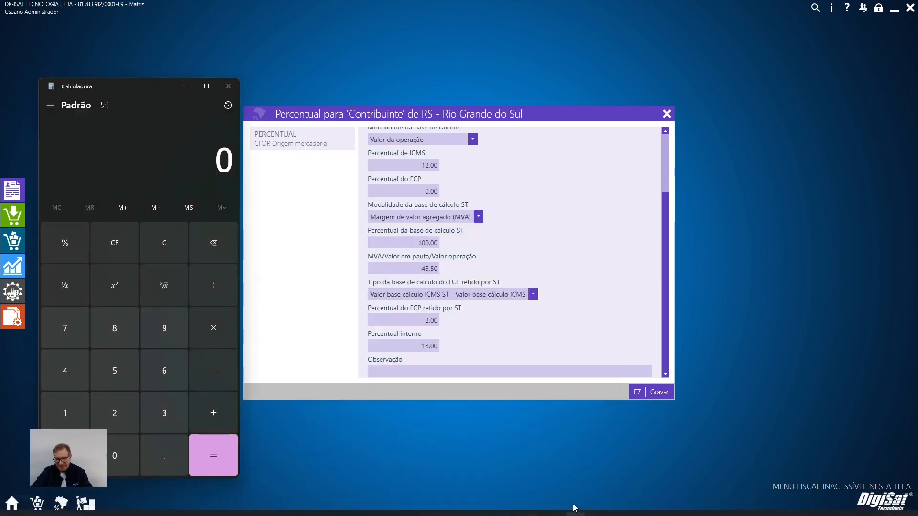
click(33, 509)
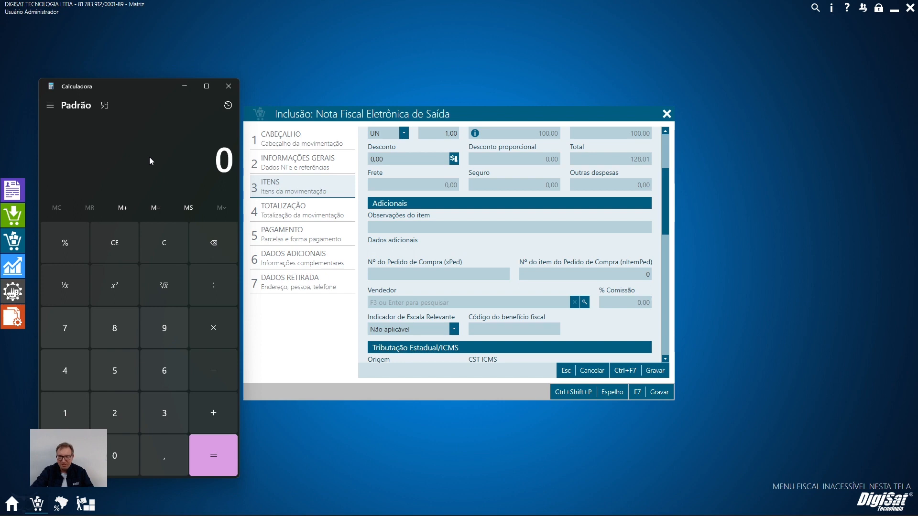
scroll(468, 263, down, 3)
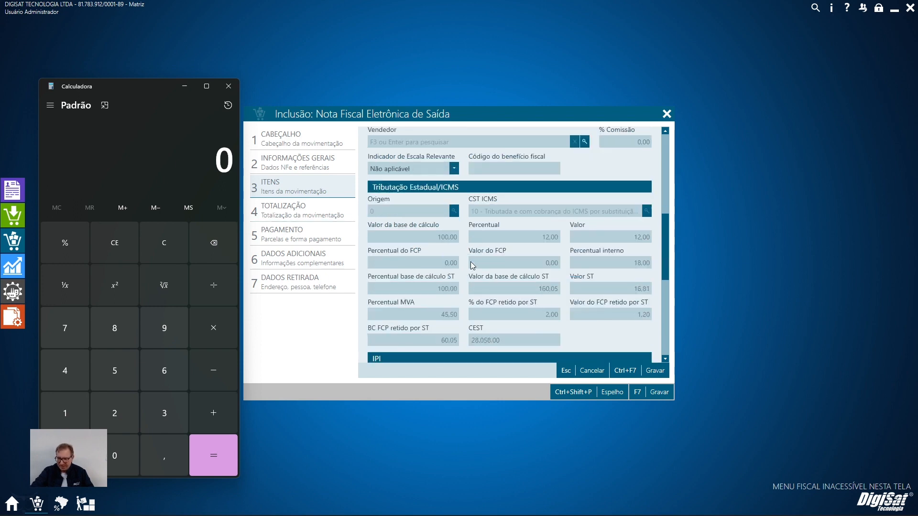
text(160,05)
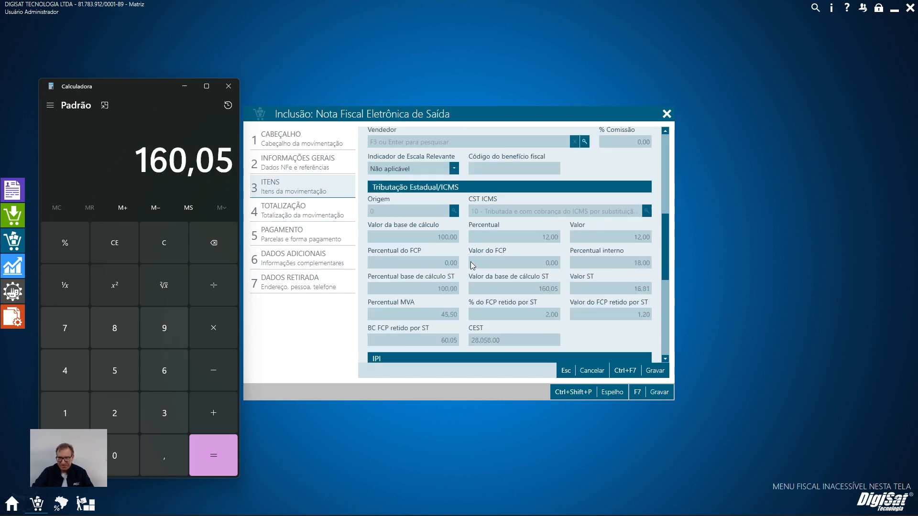
key(minus)
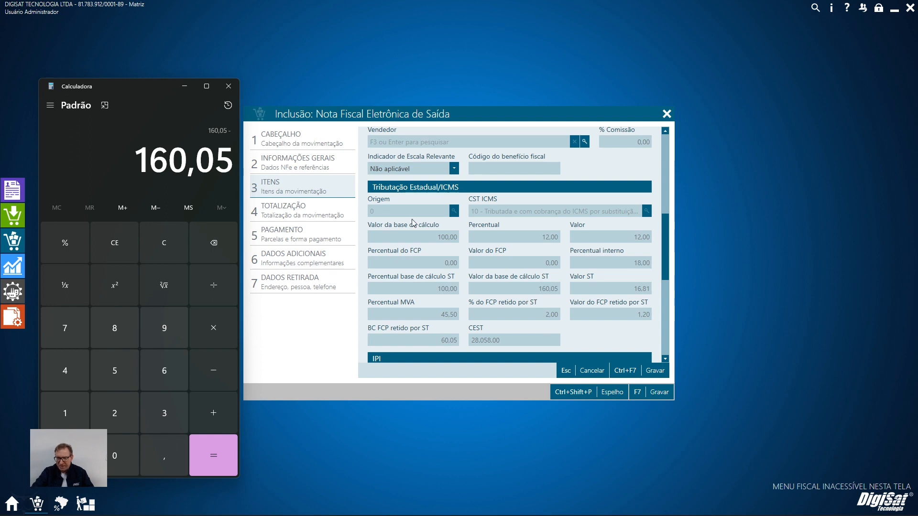
text(100)
key(Return)
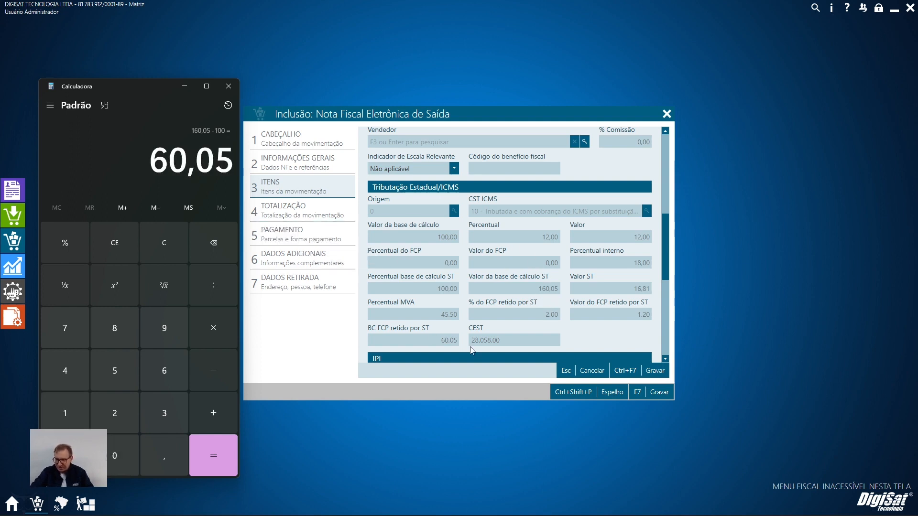
text(*2%)
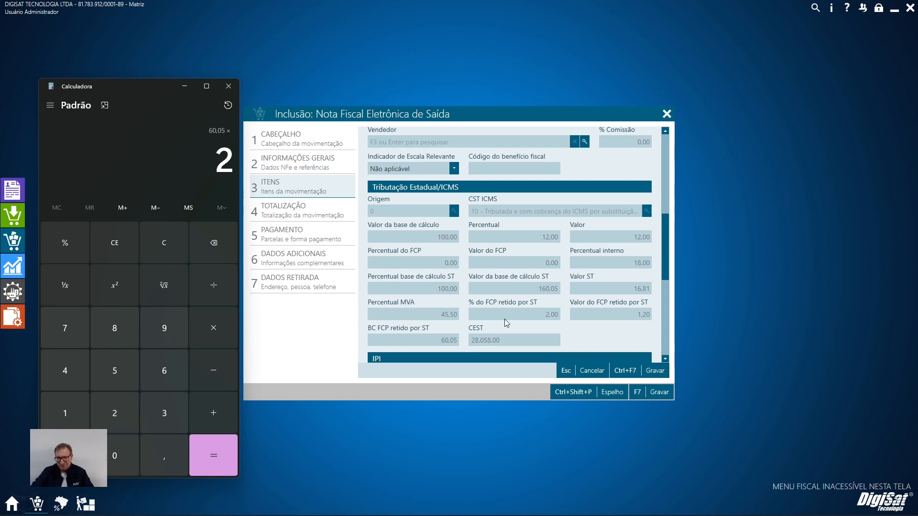
key(Return)
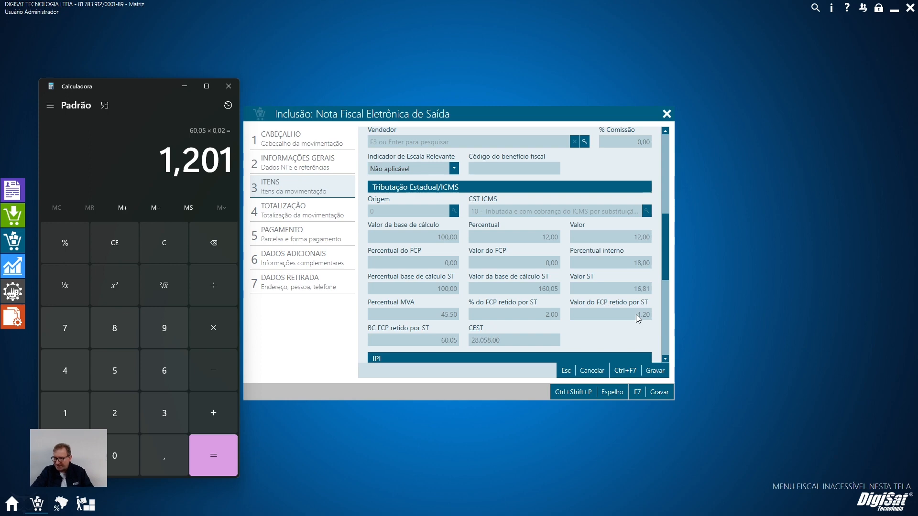
Begin a new sum in the Calculator with the item's gross total 100 plus its IPI value 10.
key(Escape)
scroll(572, 318, up, 4)
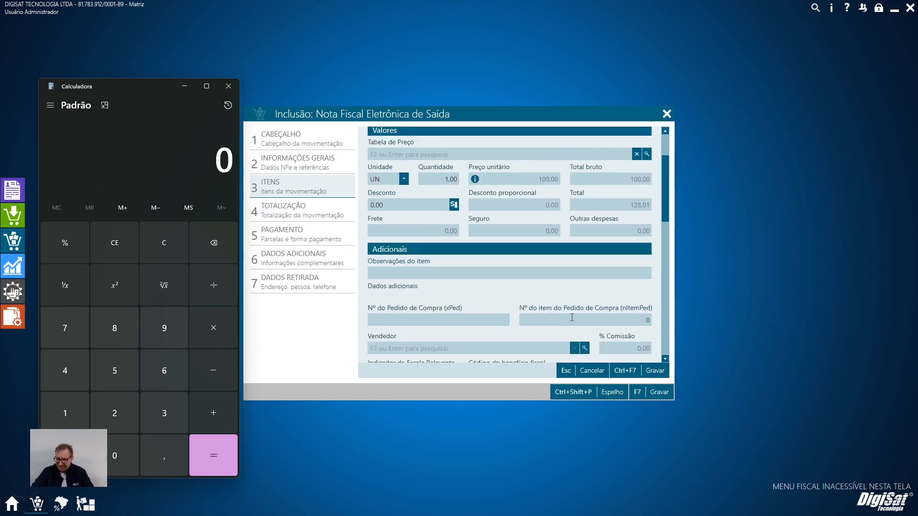
text(100+)
scroll(608, 293, down, 2)
scroll(608, 294, down, 5)
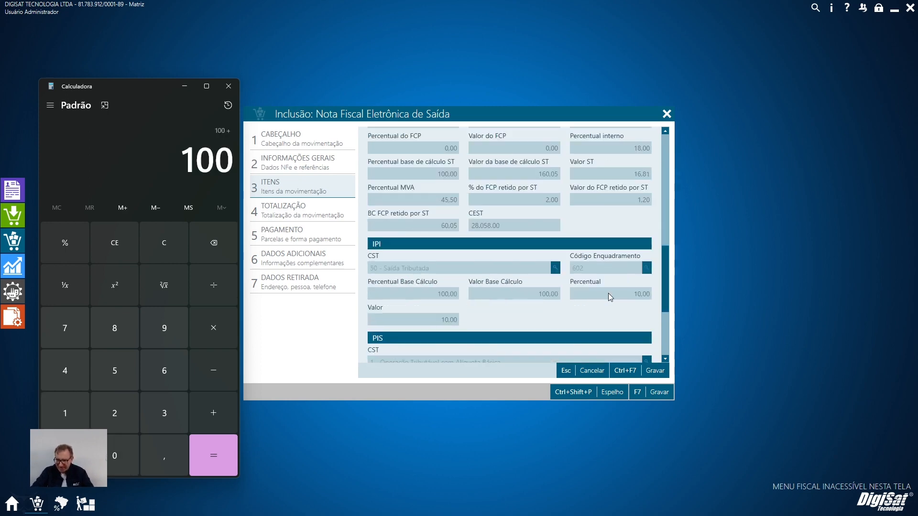
scroll(609, 294, up, 7)
scroll(608, 294, down, 2)
scroll(609, 296, down, 5)
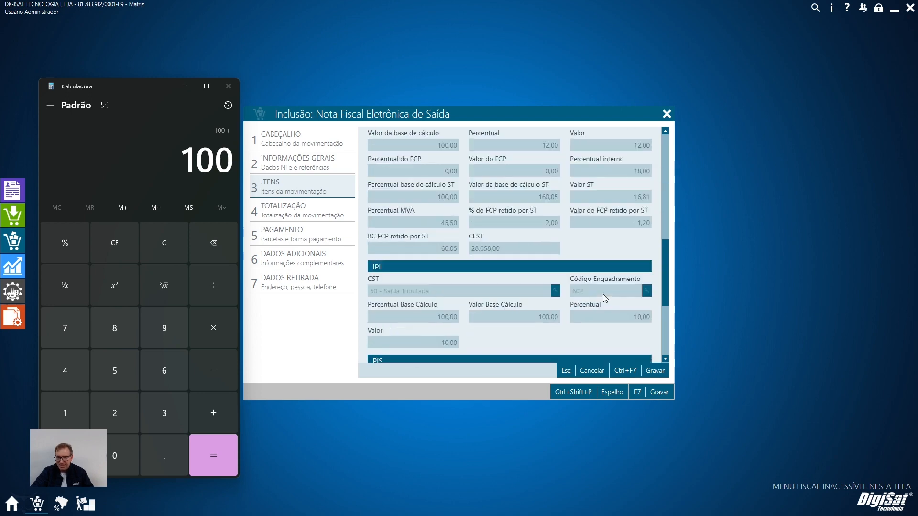
text(10+)
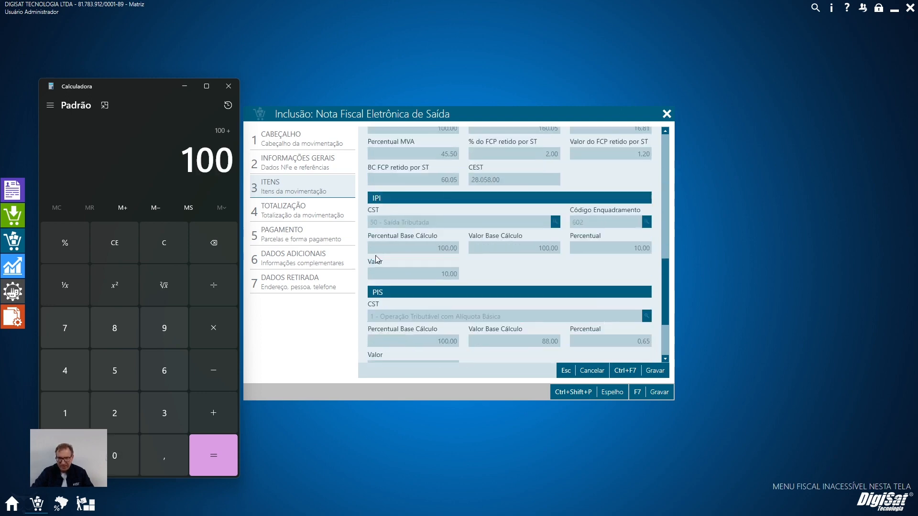
Add the ST value 16,81 and the retained FCP-ST 1,20 to the sum, and compare it with the item's Total.
scroll(439, 241, up, 6)
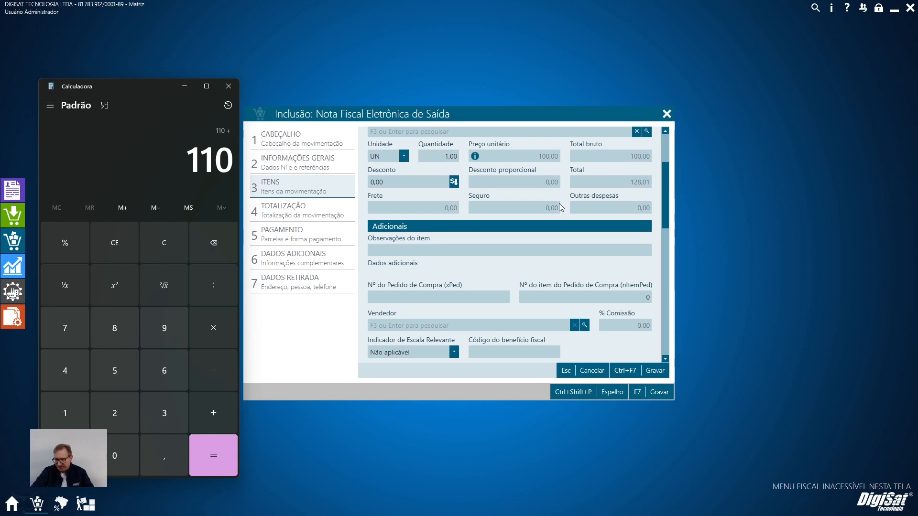
scroll(488, 252, down, 5)
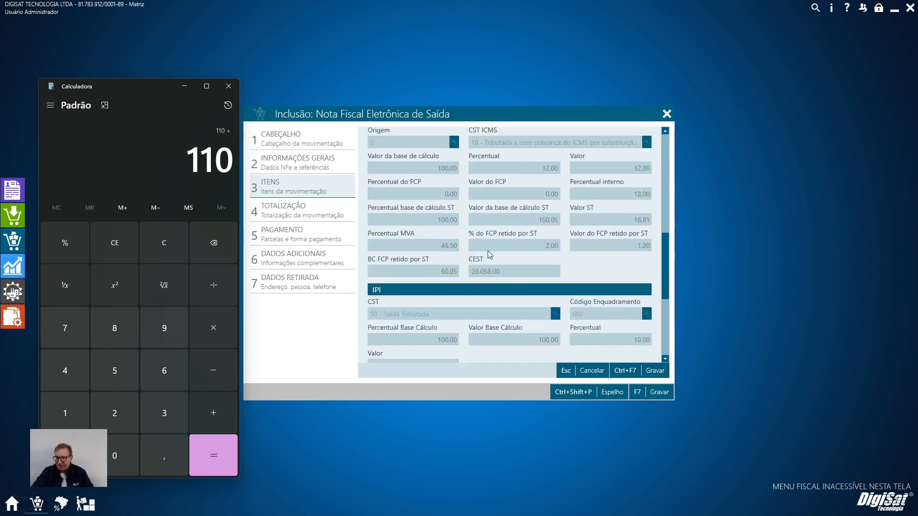
text(16,81)
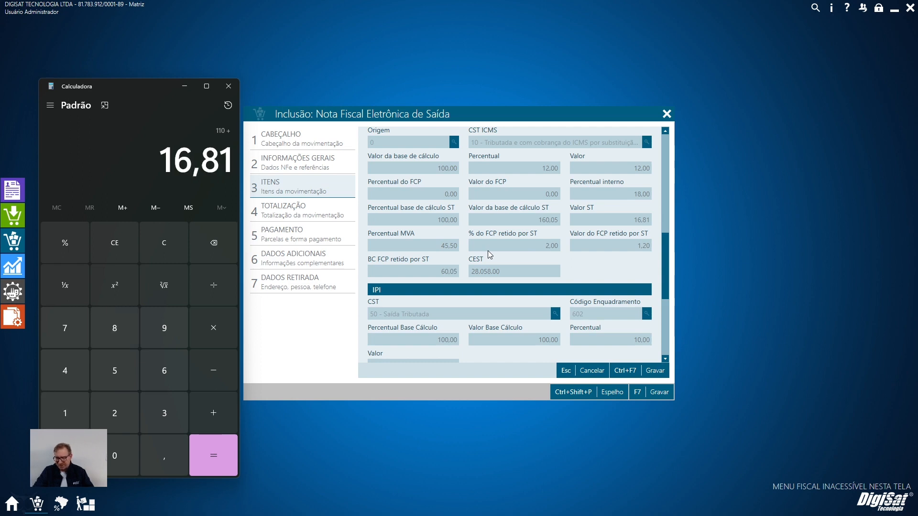
key(plus)
text(1,20)
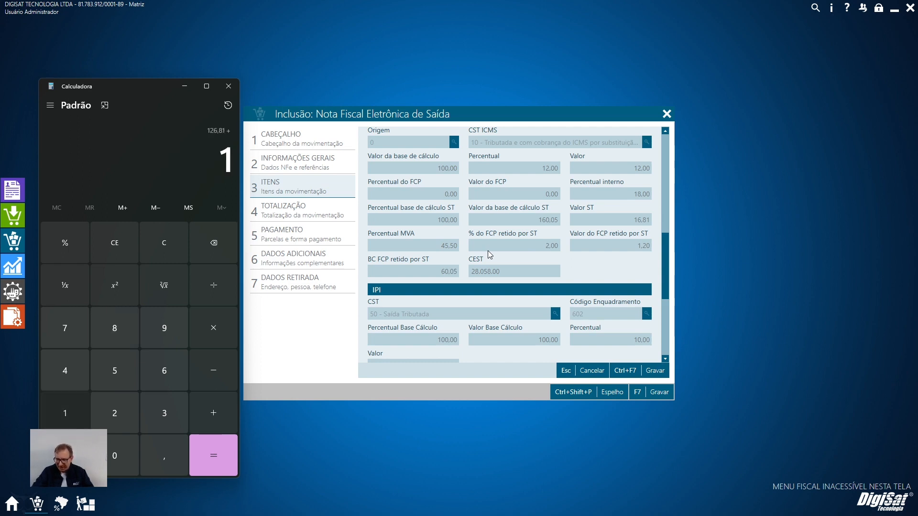
key(Return)
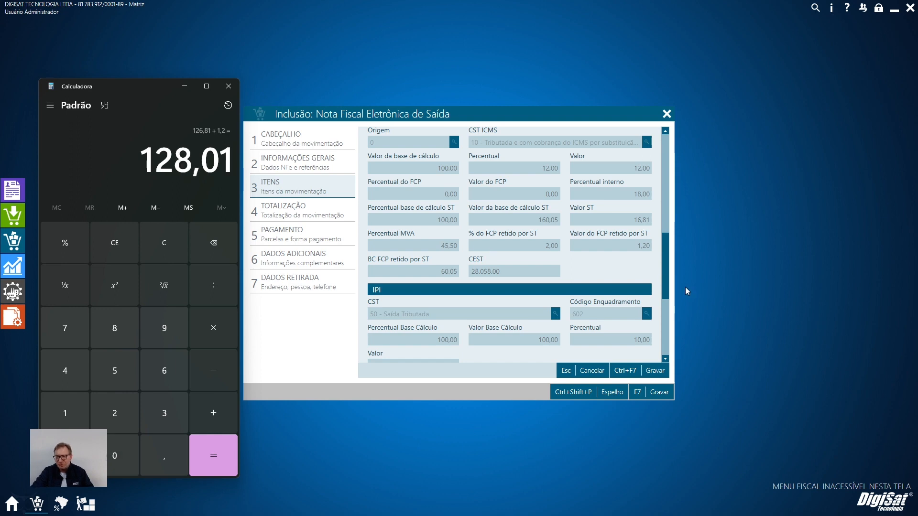
scroll(590, 298, up, 5)
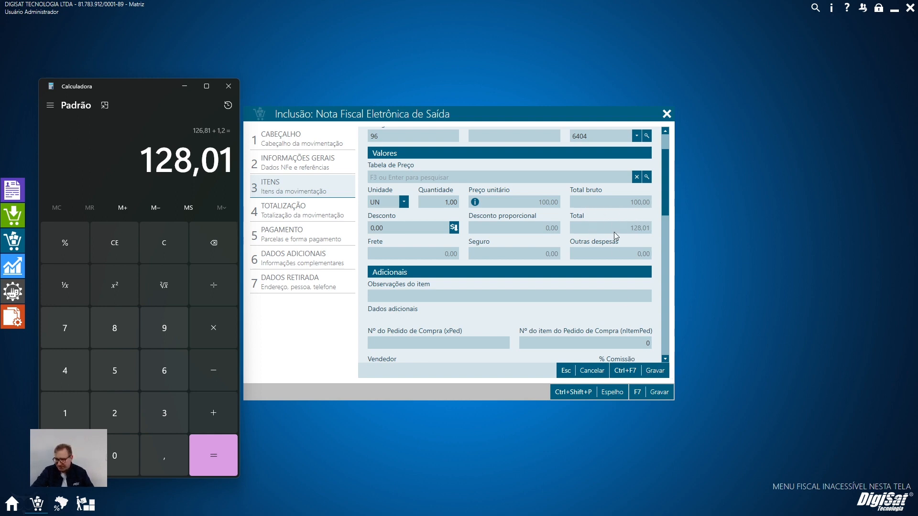
Save and remove the shirt item from the NF-e, and change the Cliente to DIGISAT TECNOLOGIA LTDA.
click(655, 370)
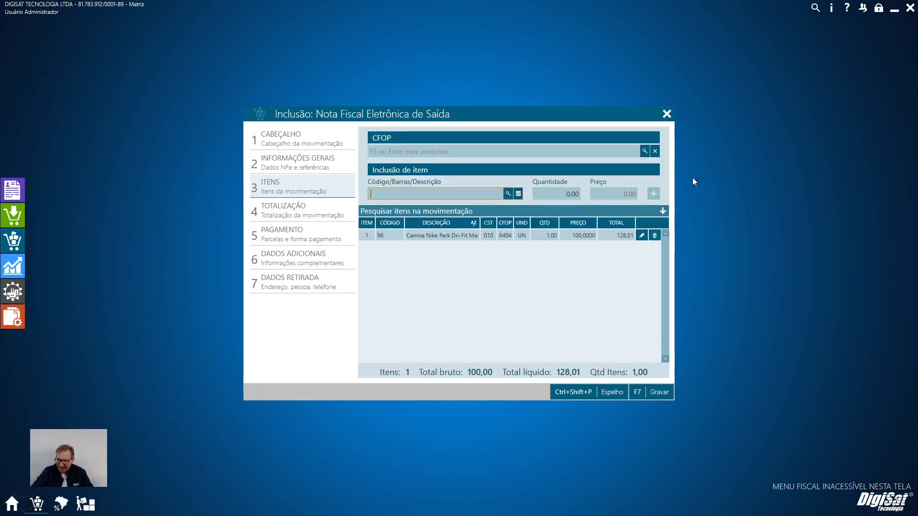
click(655, 236)
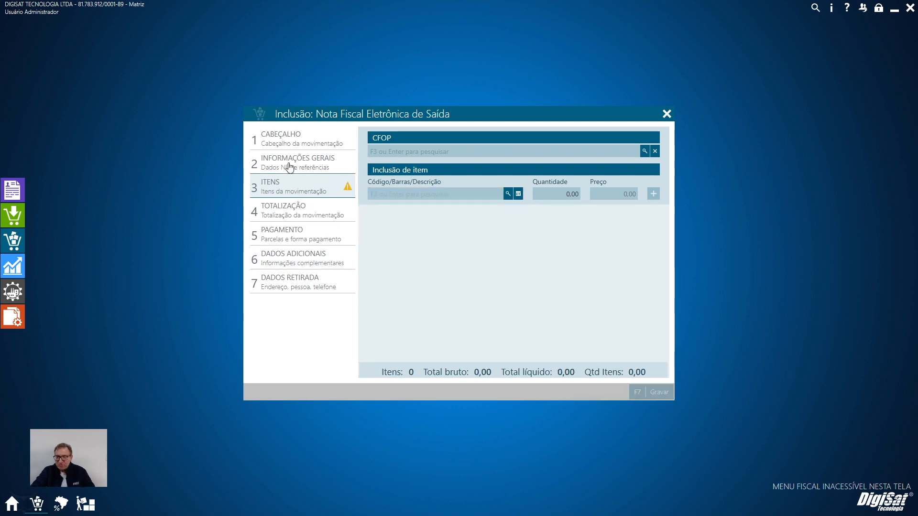
click(295, 140)
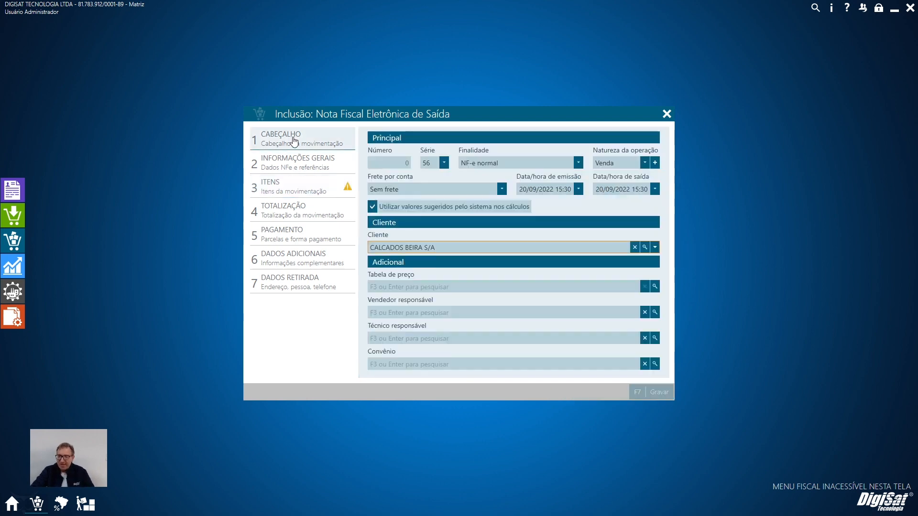
click(633, 249)
click(645, 247)
text(DIG)
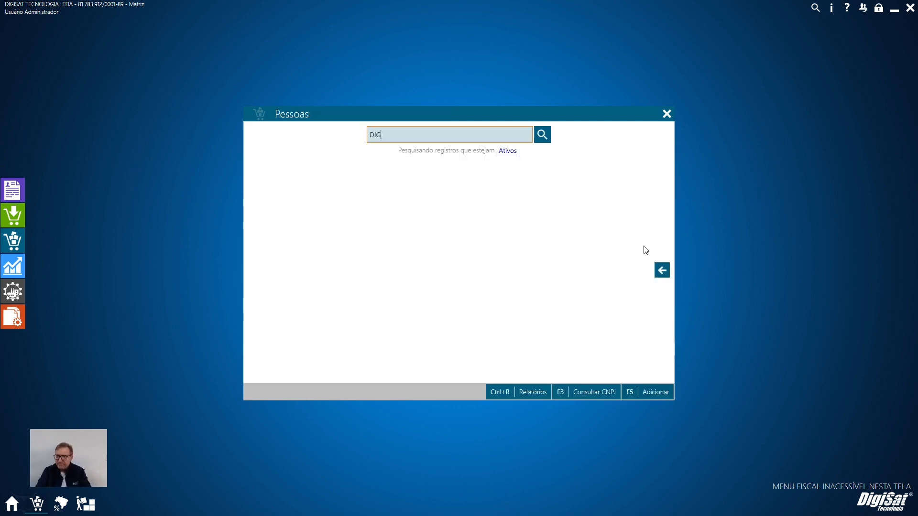
key(Return)
key(F2)
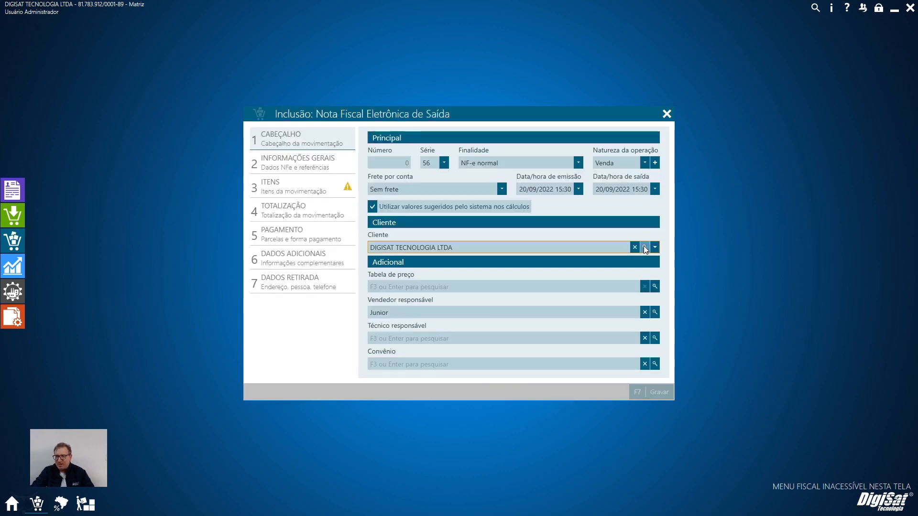
Add the Camisa Nike Park item with code 96 to the NF-e again and open it for editing.
click(297, 188)
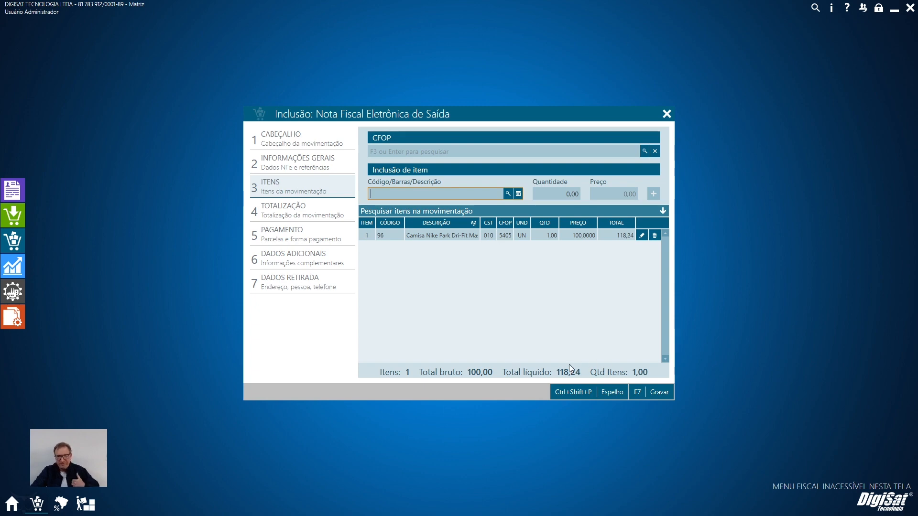
click(641, 235)
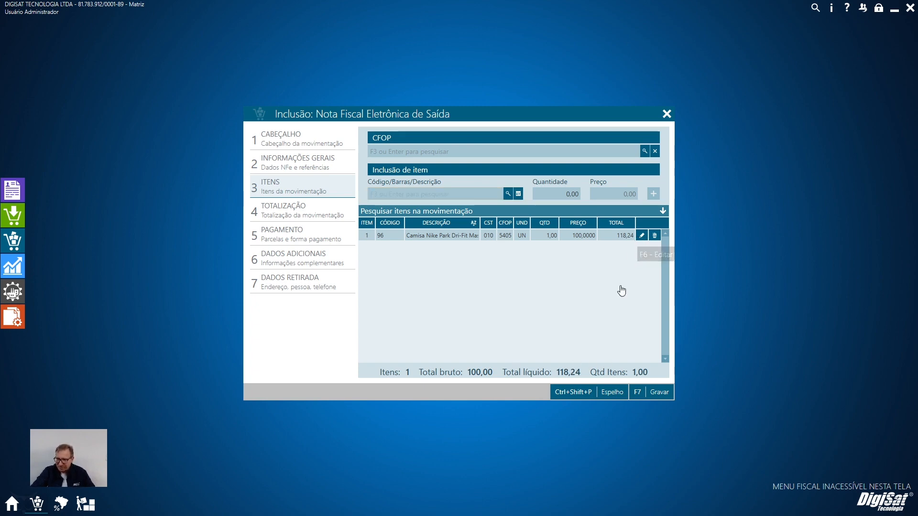
Close the RS contributor settings and check the ICMS, MVA and FCP-ST percentages configured for the SC - Santa Catarina contributor.
click(61, 503)
click(649, 395)
click(549, 343)
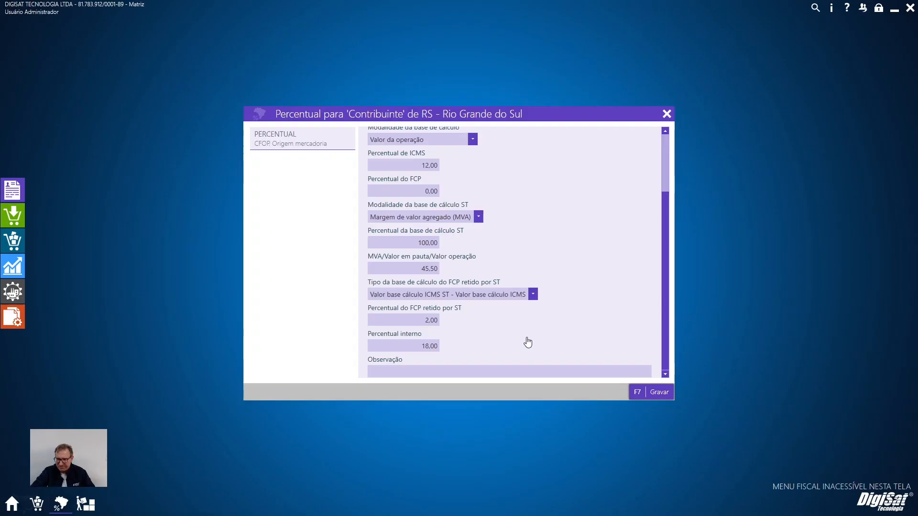
click(646, 289)
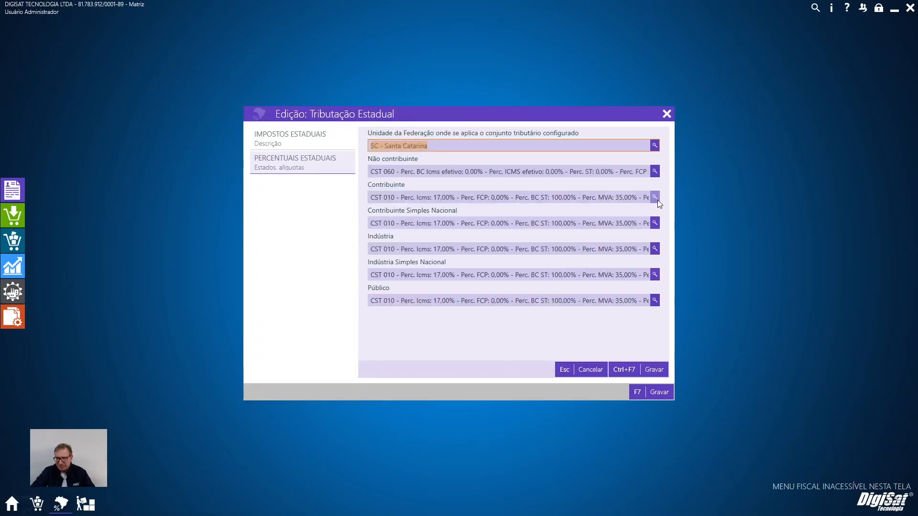
click(658, 200)
scroll(532, 289, down, 2)
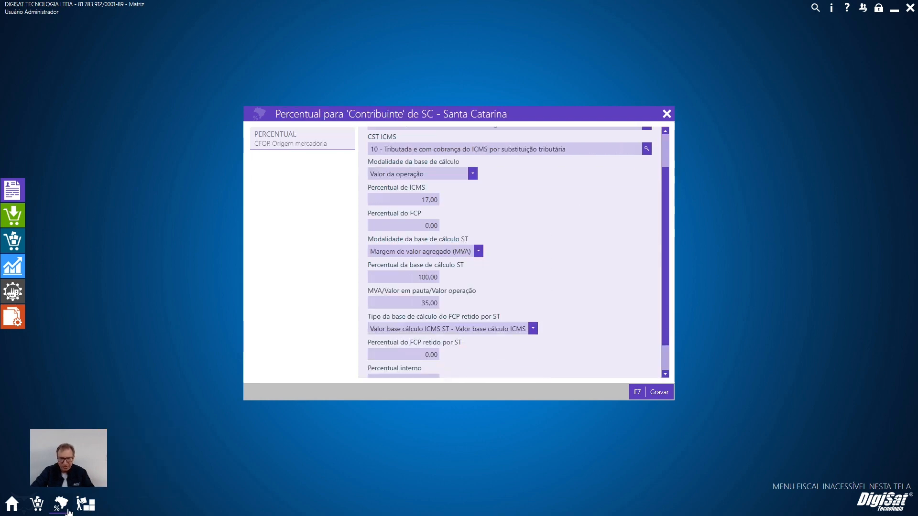
click(37, 503)
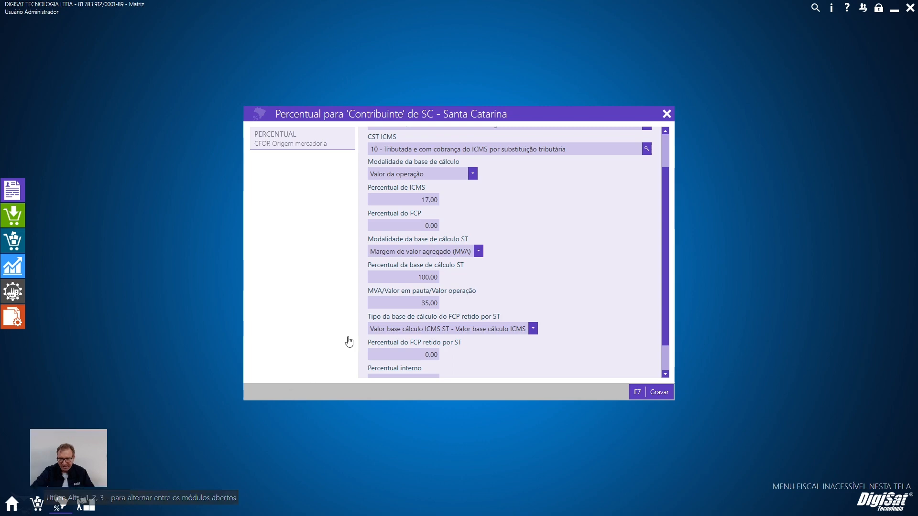
Bring up the calculator, clear it, and review the NF-e item's Total, ICMS, ST and IPI values.
scroll(559, 266, down, 8)
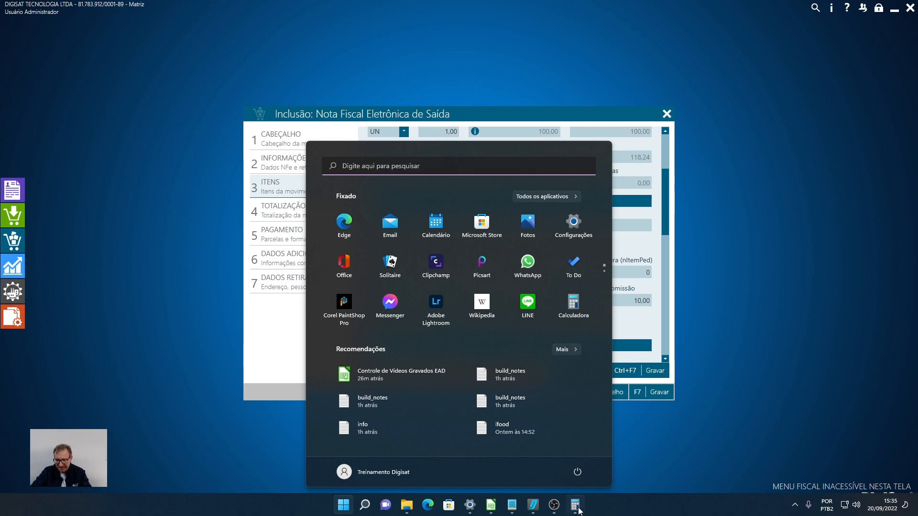
click(577, 507)
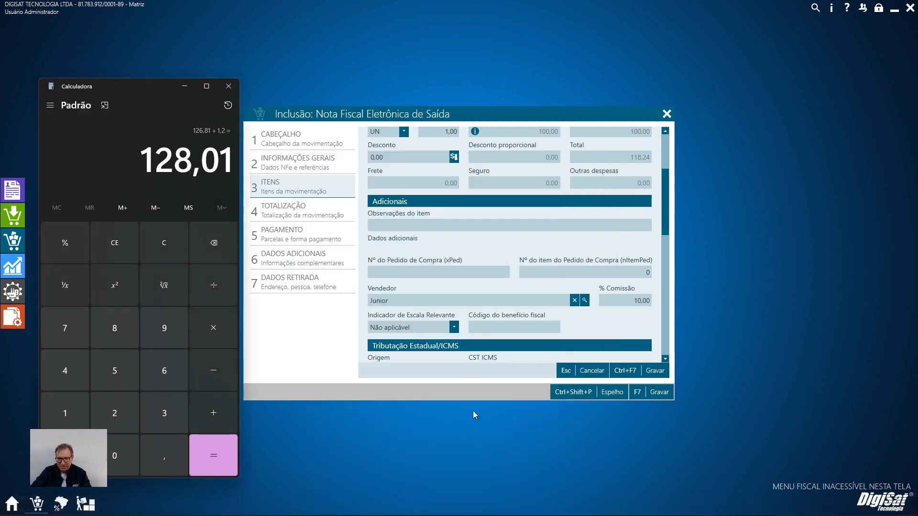
key(Escape)
scroll(590, 213, down, 3)
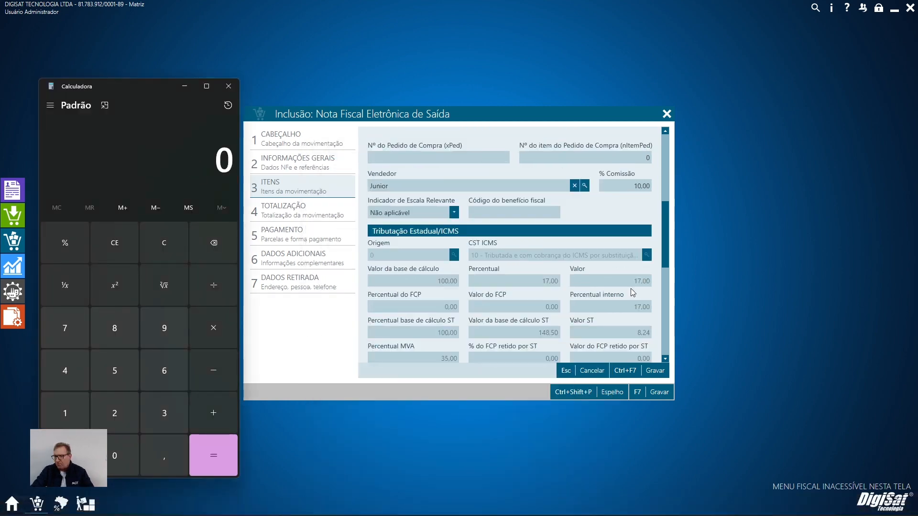
scroll(590, 213, up, 2)
scroll(590, 213, up, 3)
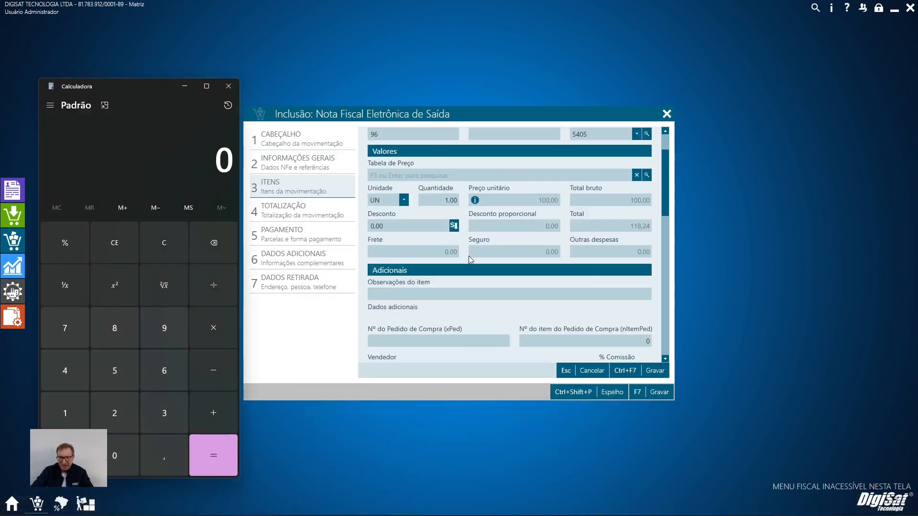
scroll(472, 261, down, 3)
scroll(550, 306, down, 1)
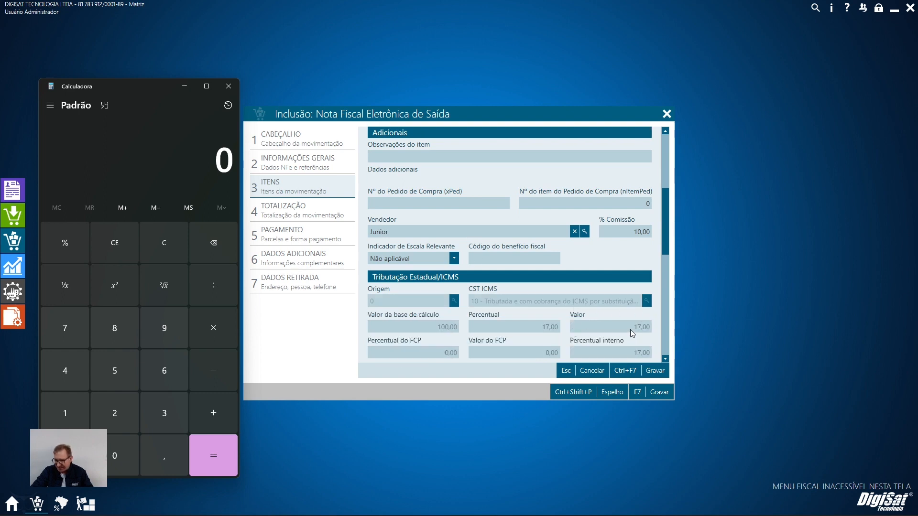
scroll(630, 329, down, 2)
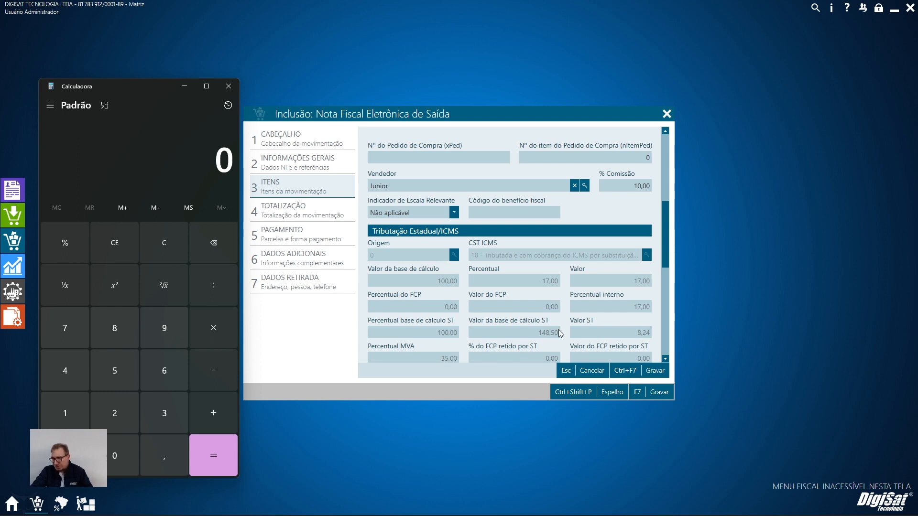
scroll(561, 333, down, 4)
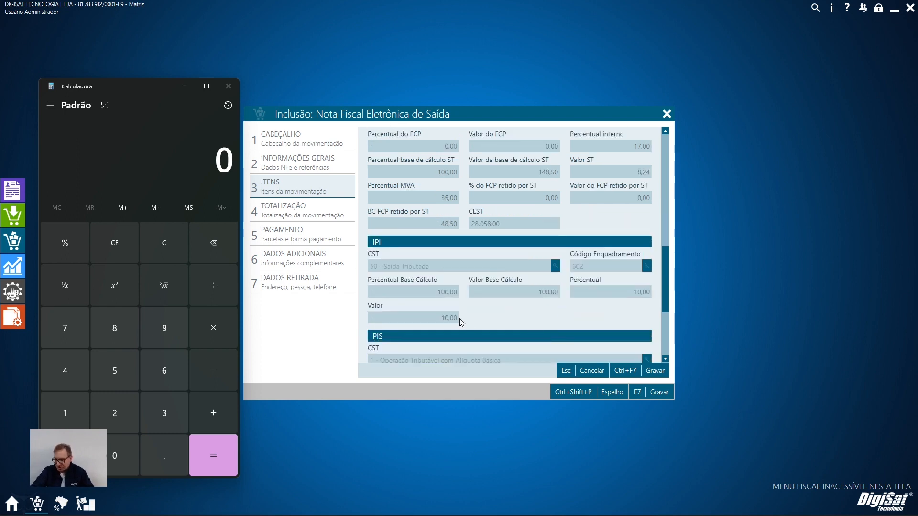
scroll(461, 323, up, 3)
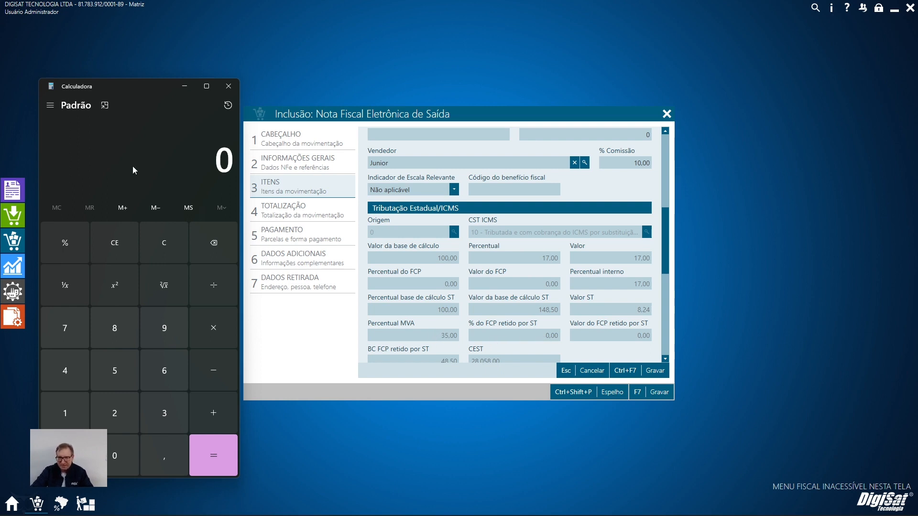
Calculate the ST base as 100 + 10 + 38,5 and compare it with the item's Valor da base de cálculo ST.
text(100+10)
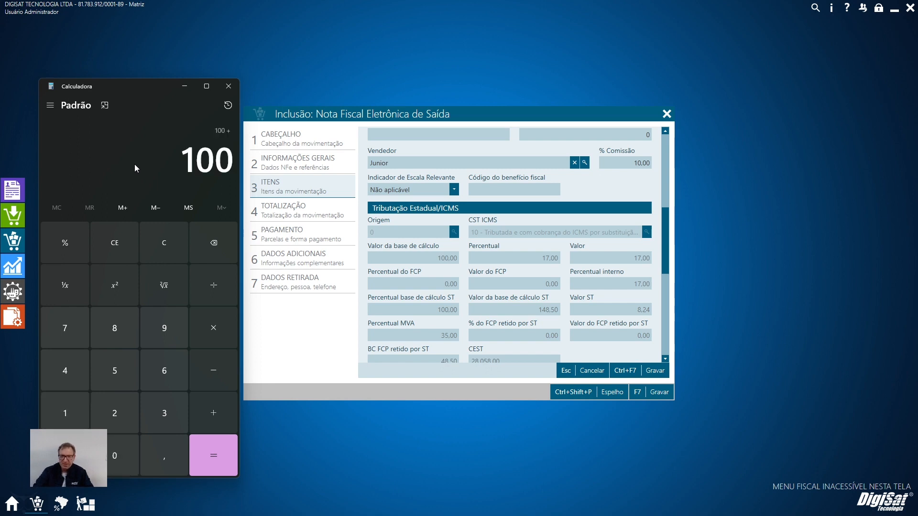
key(Return)
text(+35)
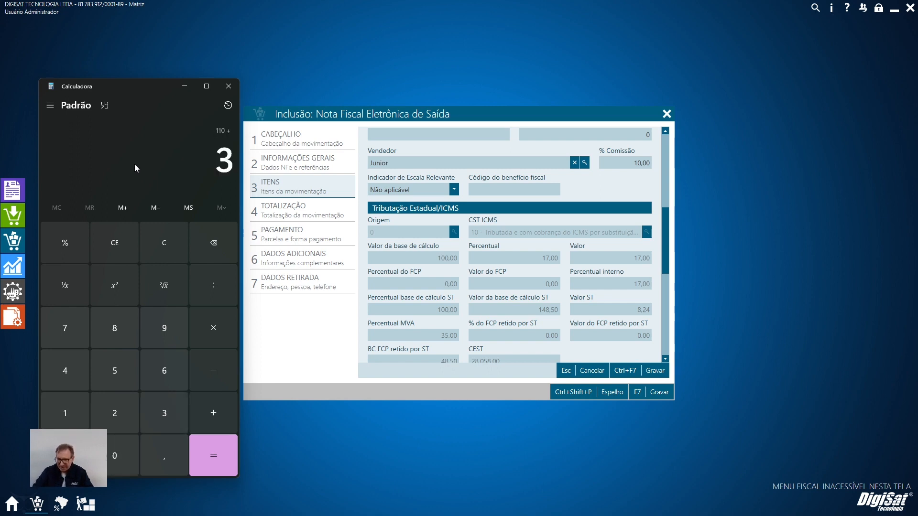
key(BackSpace)
text(8,5)
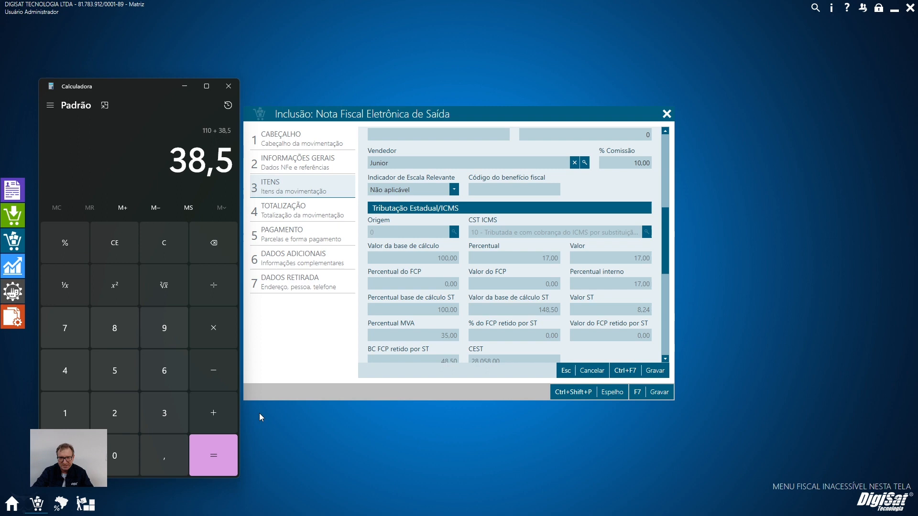
click(214, 455)
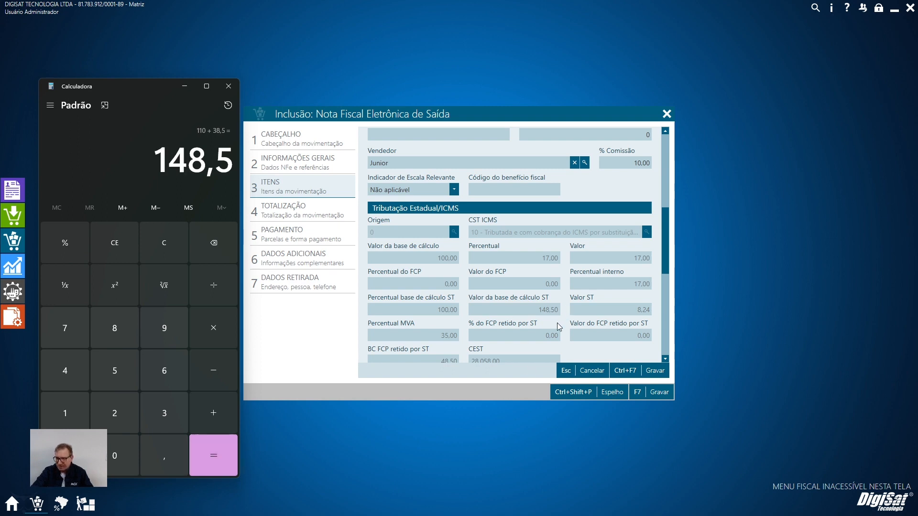
Calculate 17% of the ST base 148,50.
key(Escape)
text(118,)
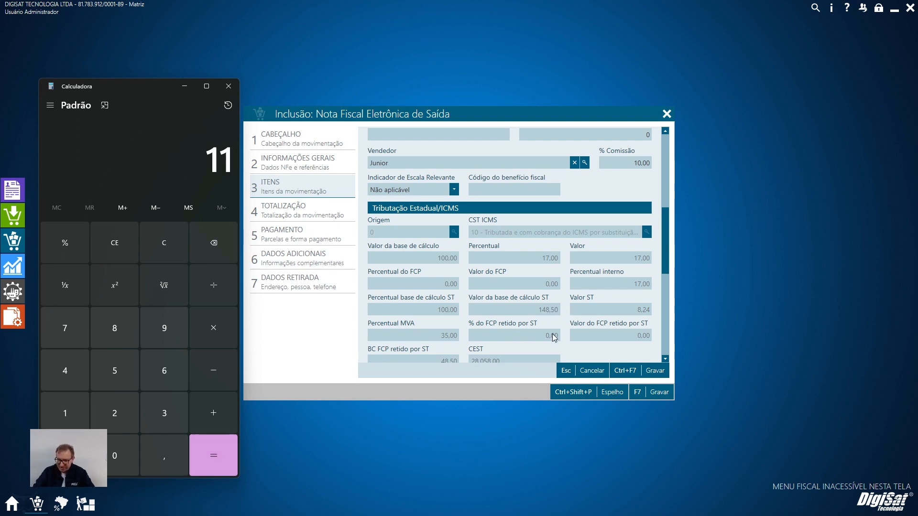
key(BackSpace)
key(BackSpace)
key(BackSpace)
text(48,50)
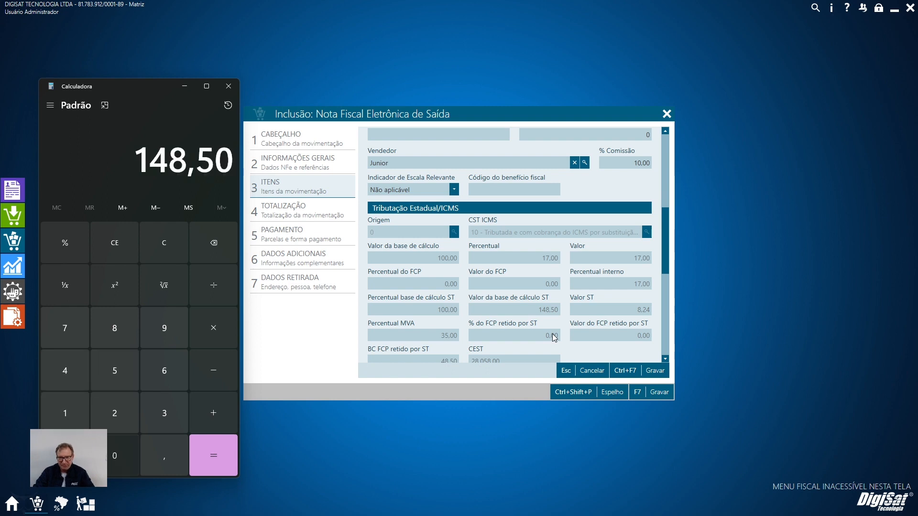
key(asterisk)
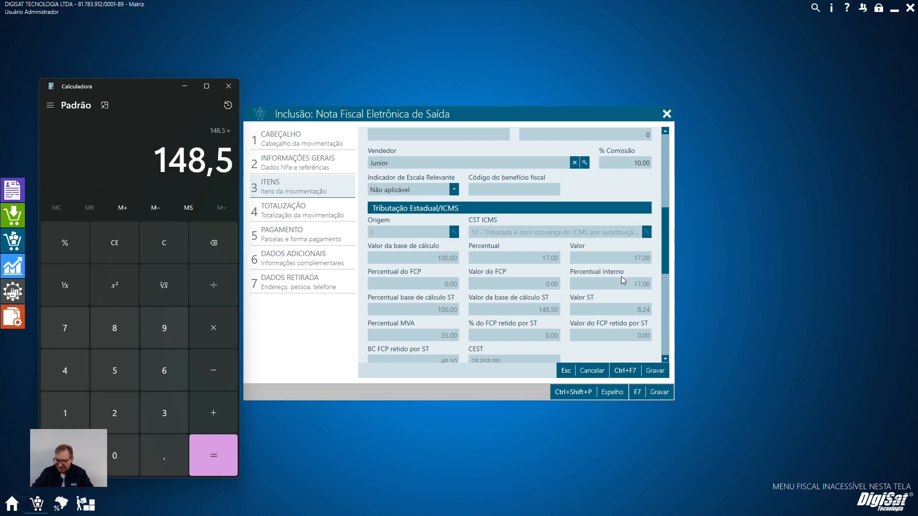
text(17)
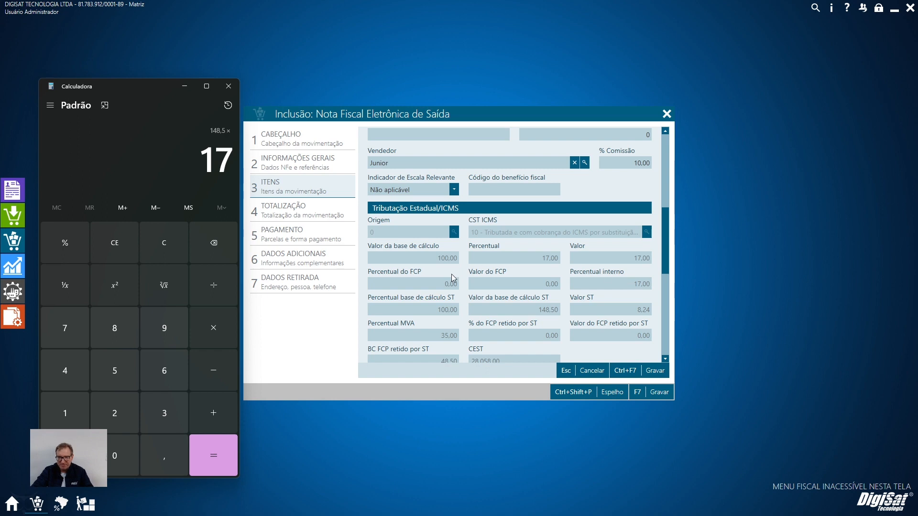
click(82, 237)
click(217, 462)
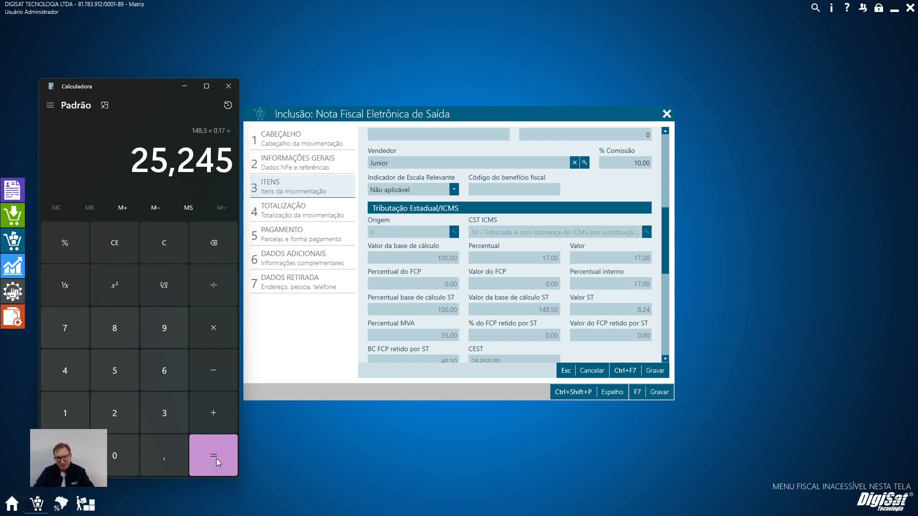
Subtract the ICMS value 17 from 25,24 and compare the difference with the item's Valor ST.
key(Escape)
text(25)
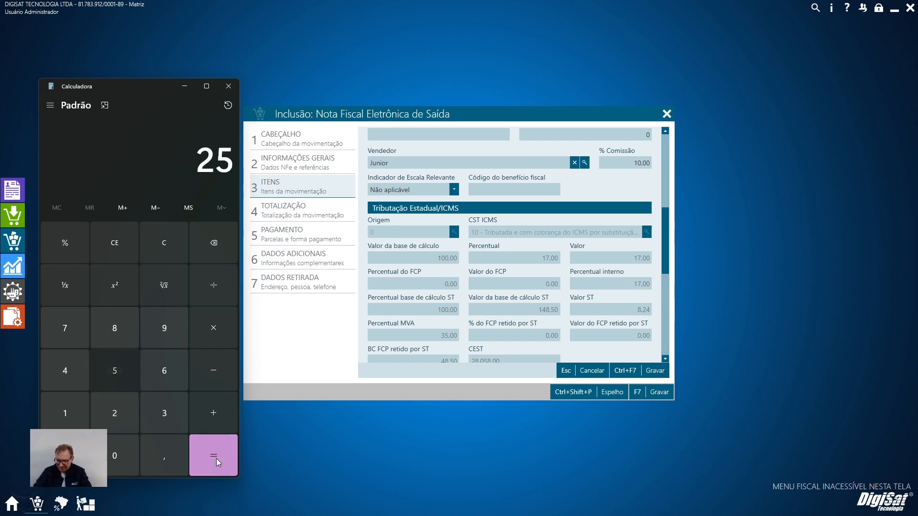
text(,24 - 17)
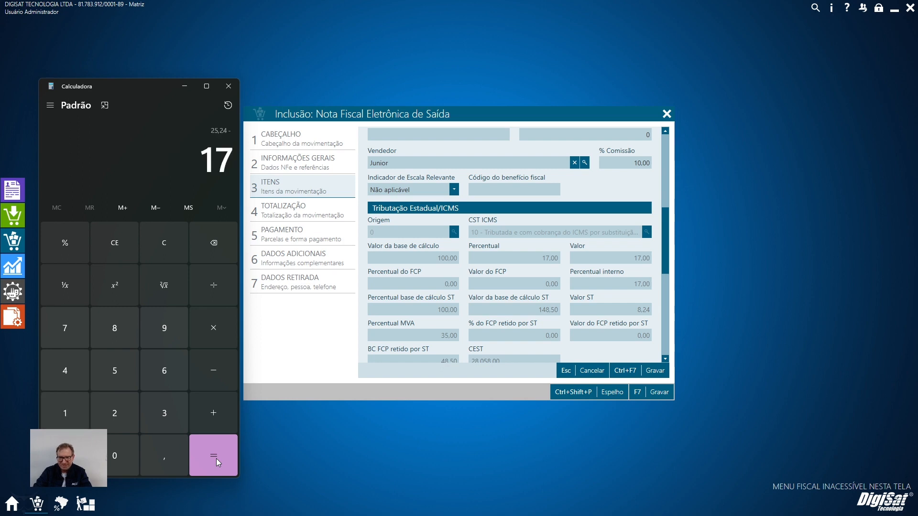
key(Return)
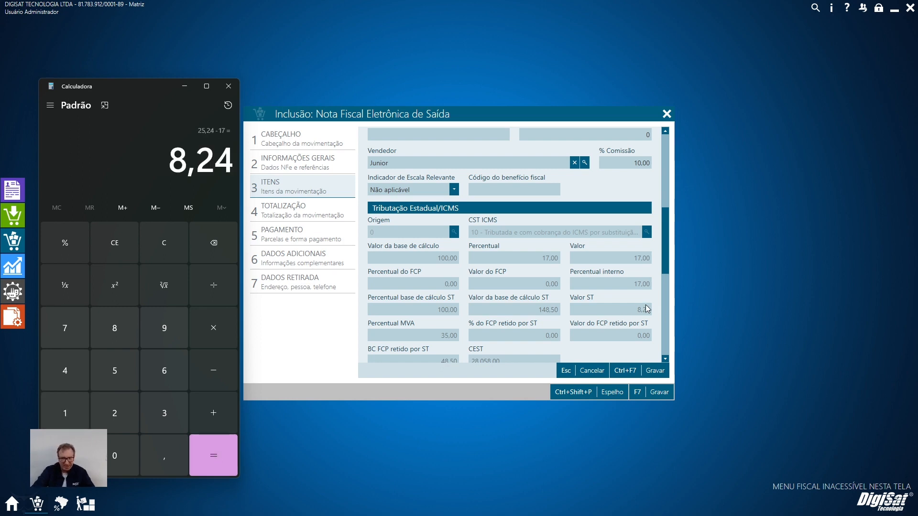
Add 100, the ST value 8,24 and the IPI 10, and compare the sum with the item's Total.
key(Escape)
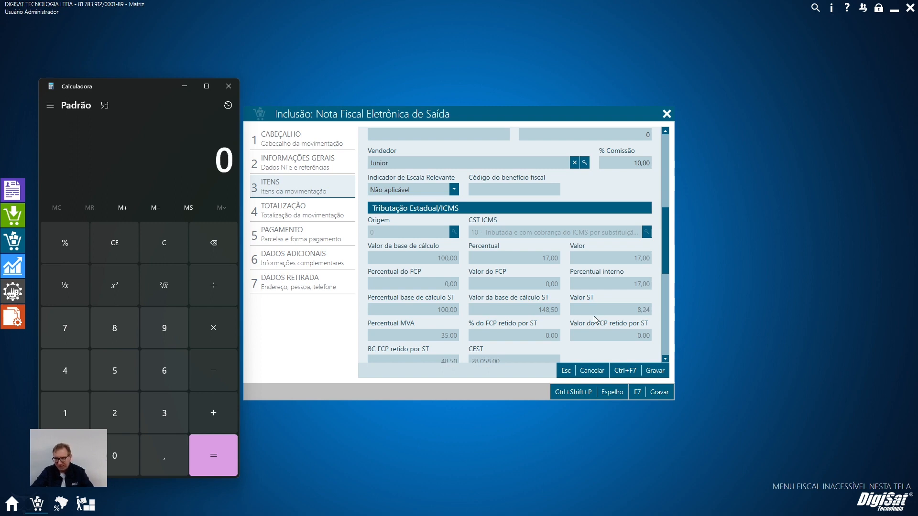
text(100 + )
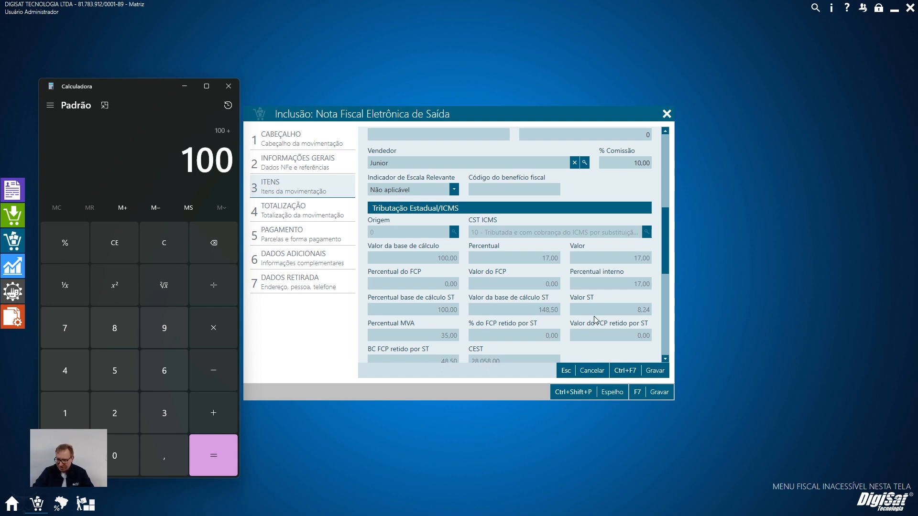
text(8,24)
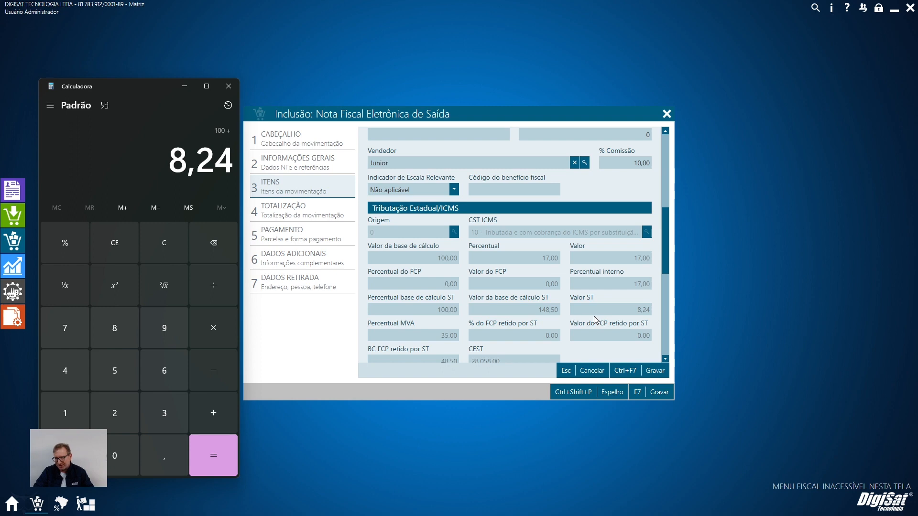
key(plus)
text(10)
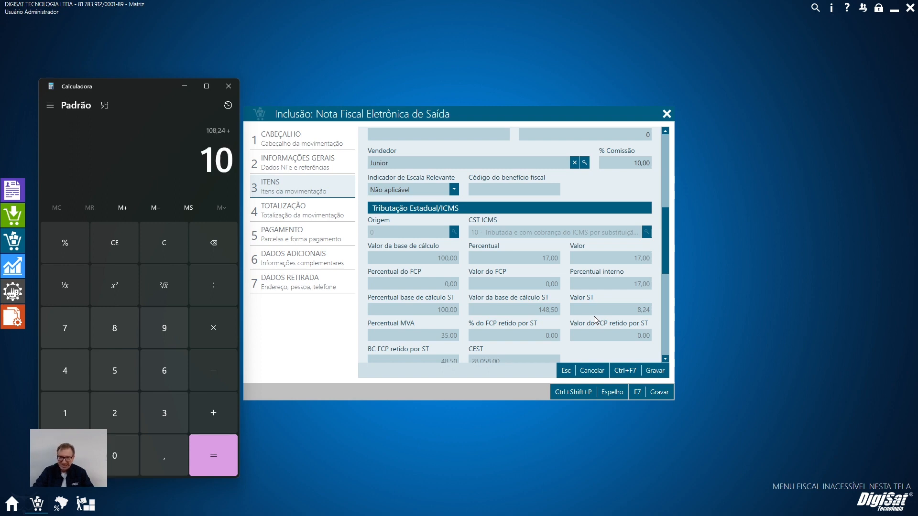
key(Return)
scroll(570, 271, up, 5)
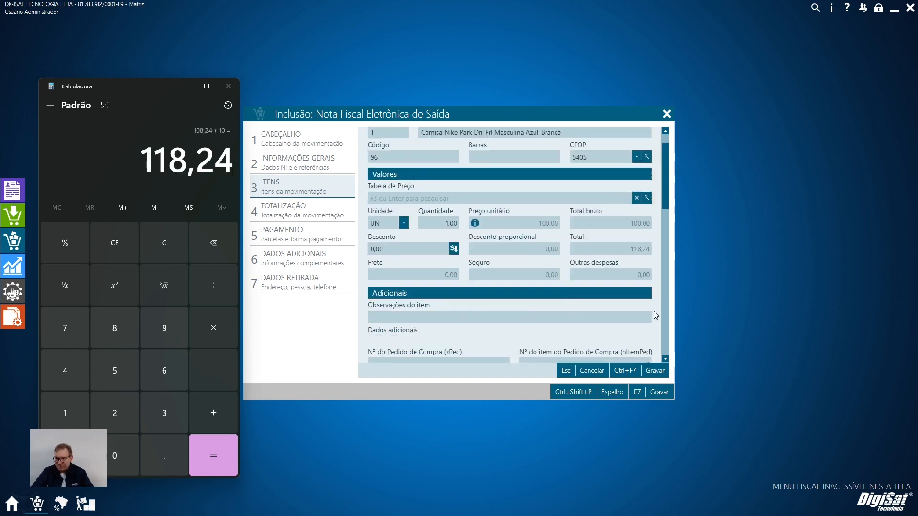
Save the shirt item and close the NF-e without recording it.
click(631, 370)
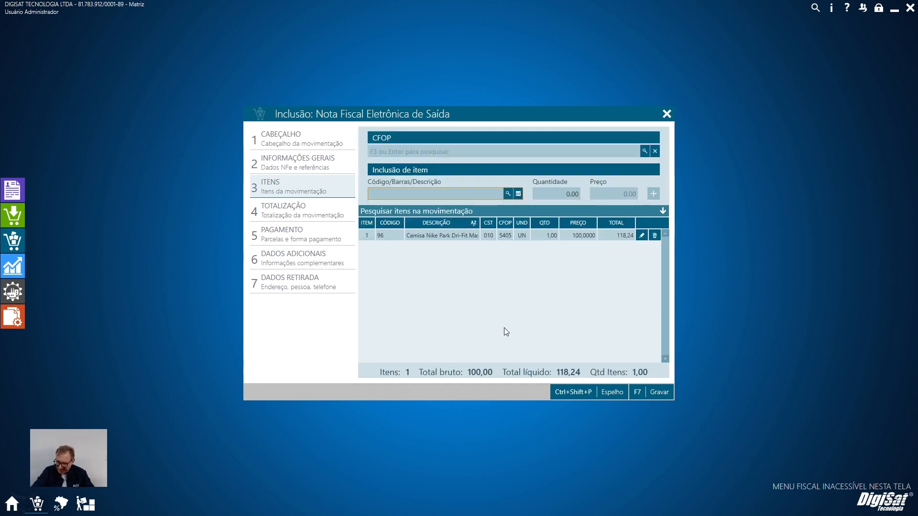
key(Escape)
click(568, 340)
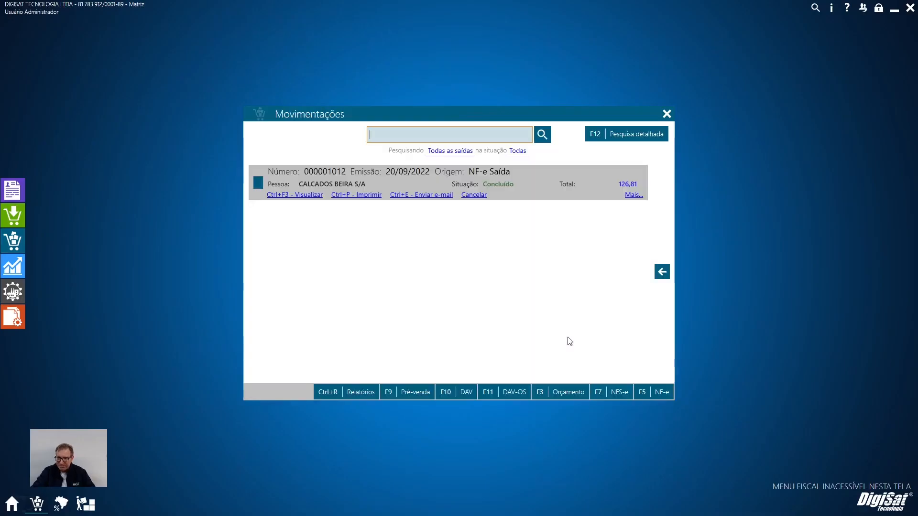
Set Tipo da base de cálculo do FCP retido por ST to Valor base cálculo ICMS ST for the SC contributor.
click(61, 504)
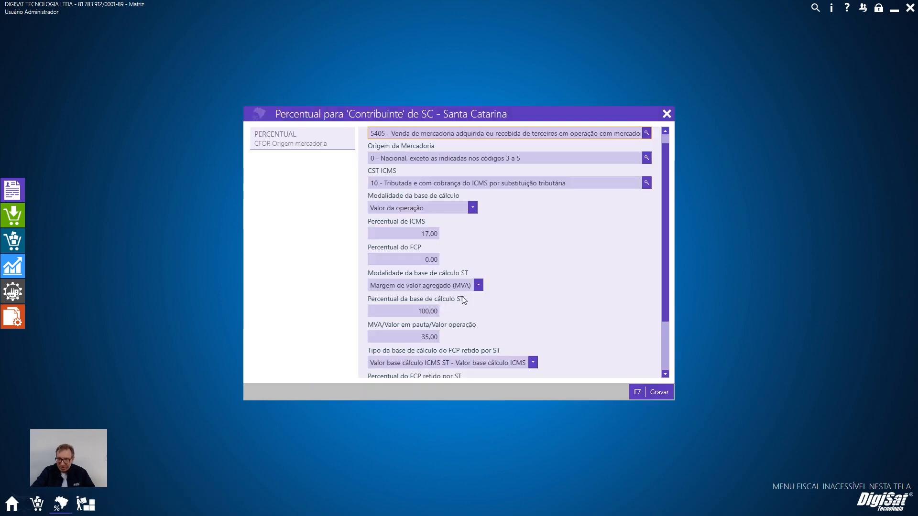
scroll(476, 300, down, 1)
scroll(585, 315, up, 3)
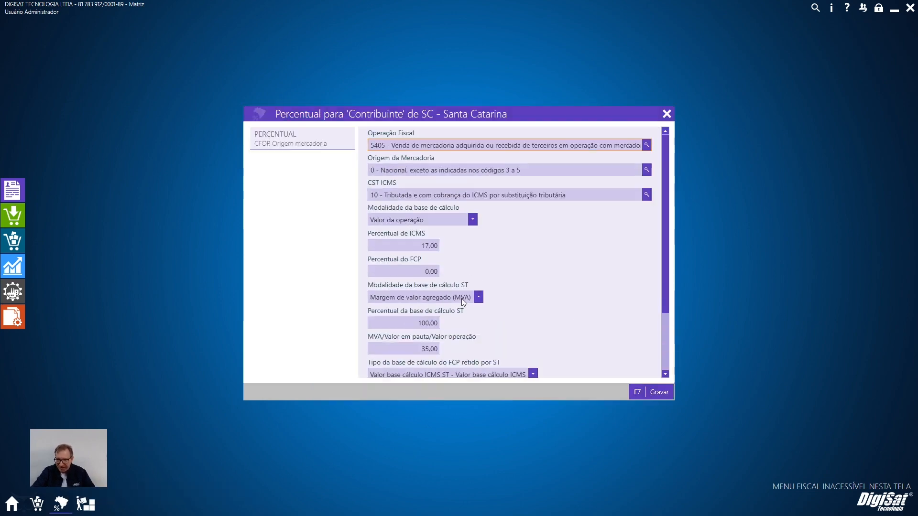
scroll(492, 303, down, 3)
scroll(491, 302, down, 1)
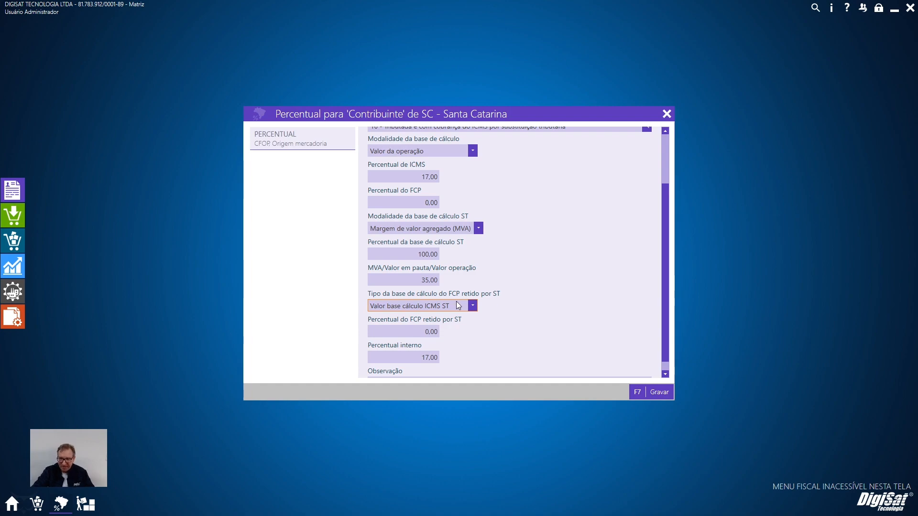
Save the SC contributor percentages, replicate them to the other recipients, and save the state taxation.
click(658, 392)
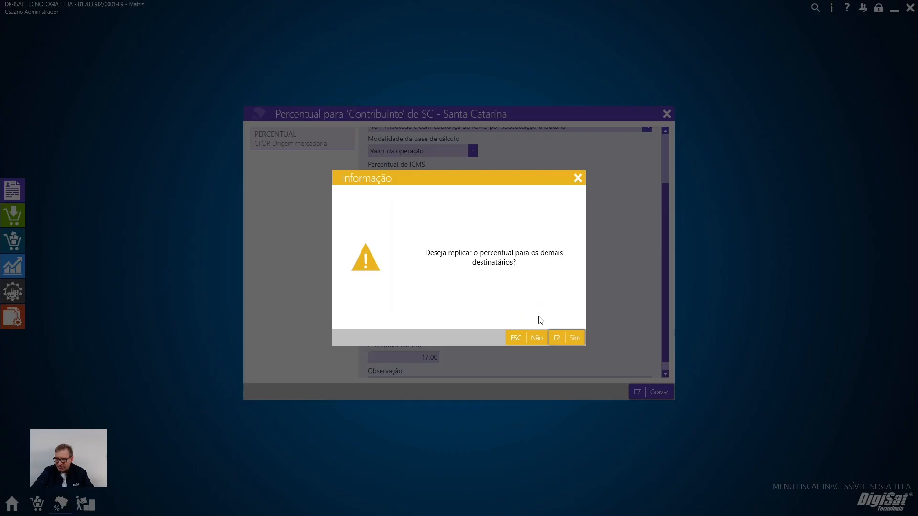
click(575, 338)
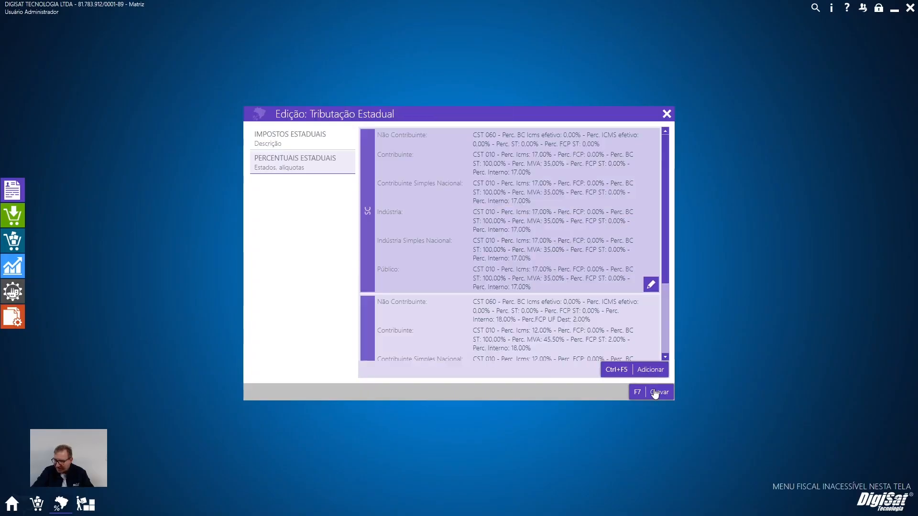
click(655, 394)
Start a new outgoing NF-e and select CALCADOS BEIRA S/A as the Cliente.
click(11, 242)
click(312, 146)
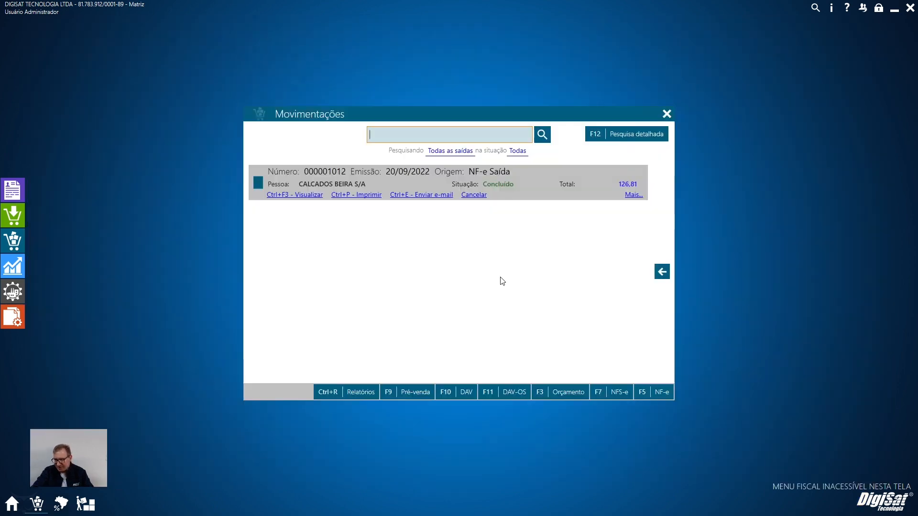
click(662, 394)
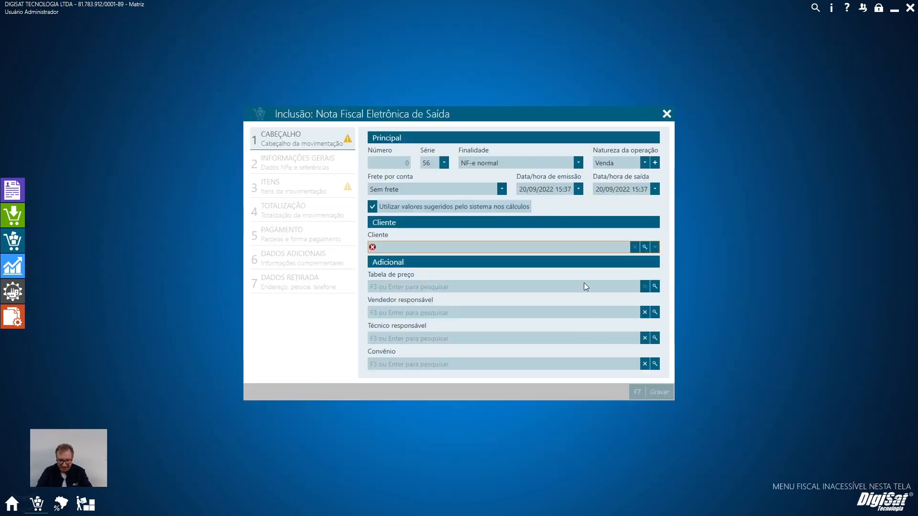
text(BERI)
key(Return)
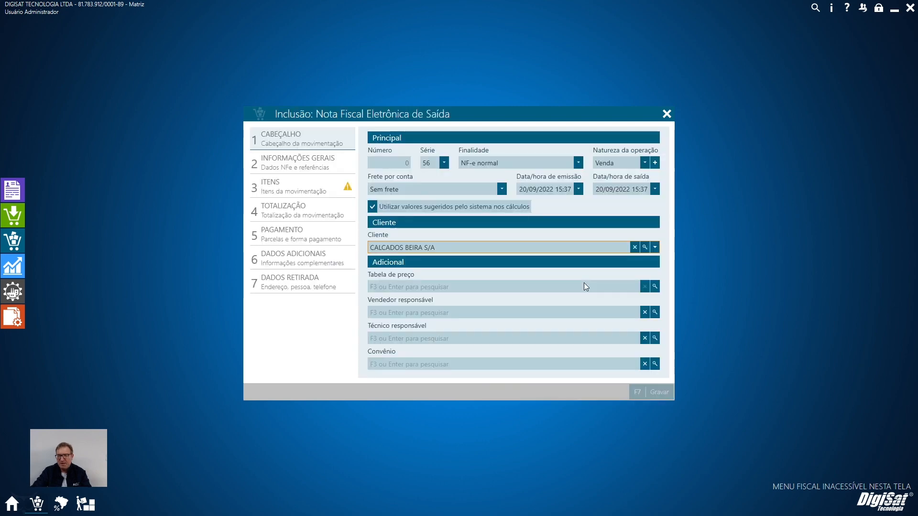
Add item 96 to the NF-e and open it to check its Tributação Estadual/ICMS values.
click(283, 185)
text(96)
key(Return)
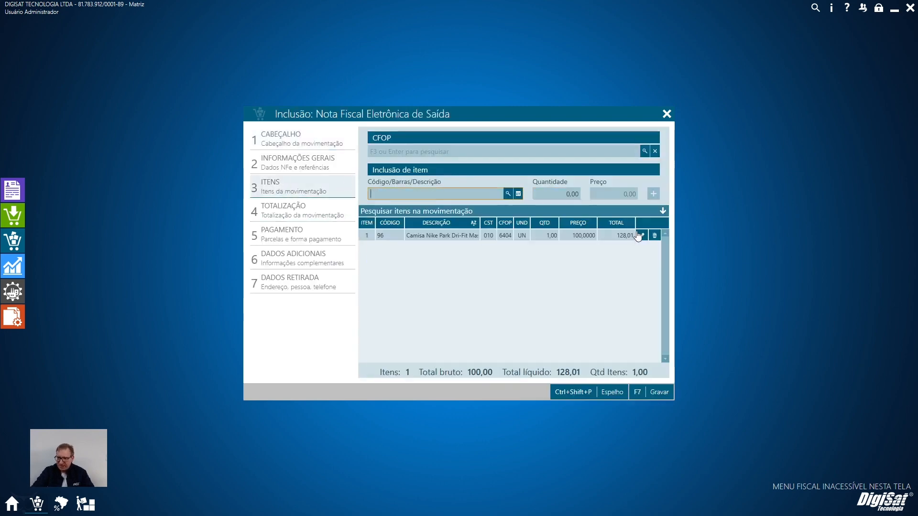
click(639, 237)
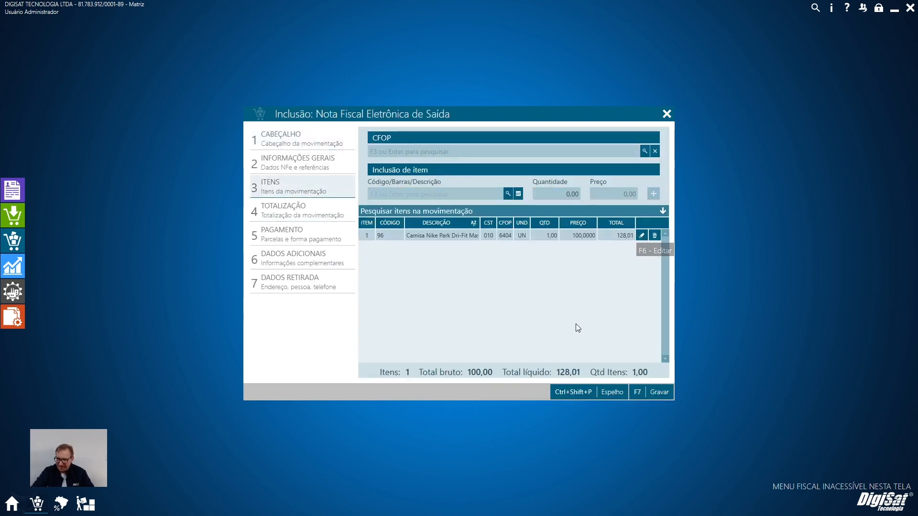
scroll(576, 323, down, 5)
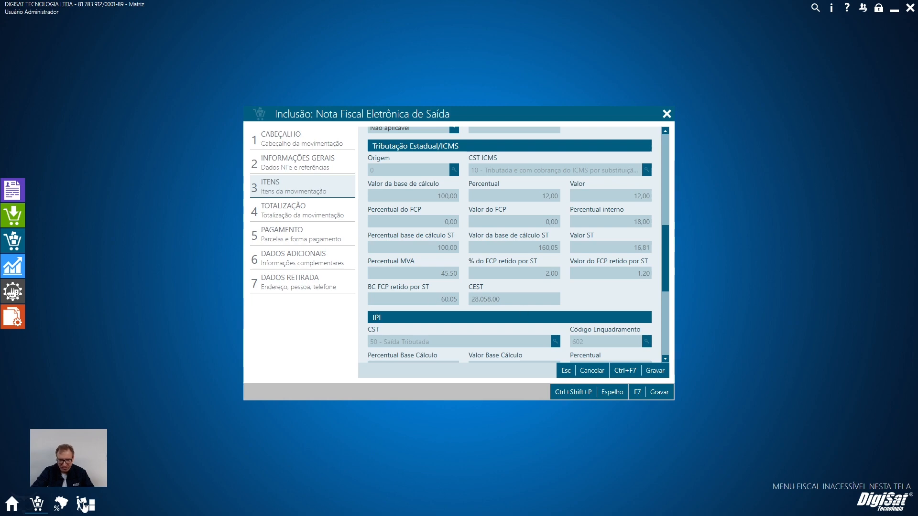
In the "Tributado com ST" state taxation, set the RS contributor's Tipo da base de cálculo do FCP retido por ST to Valor base cálculo ICMS ST.
click(59, 507)
click(275, 305)
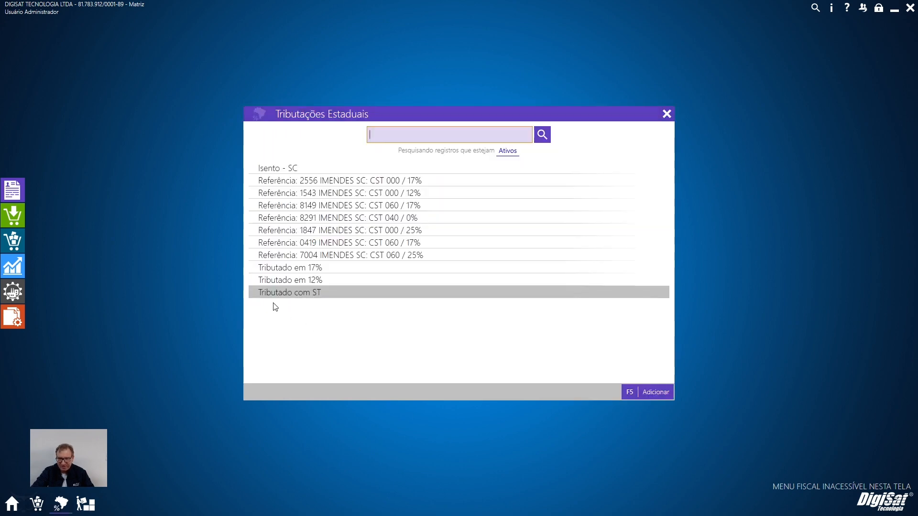
click(293, 163)
scroll(641, 312, down, 3)
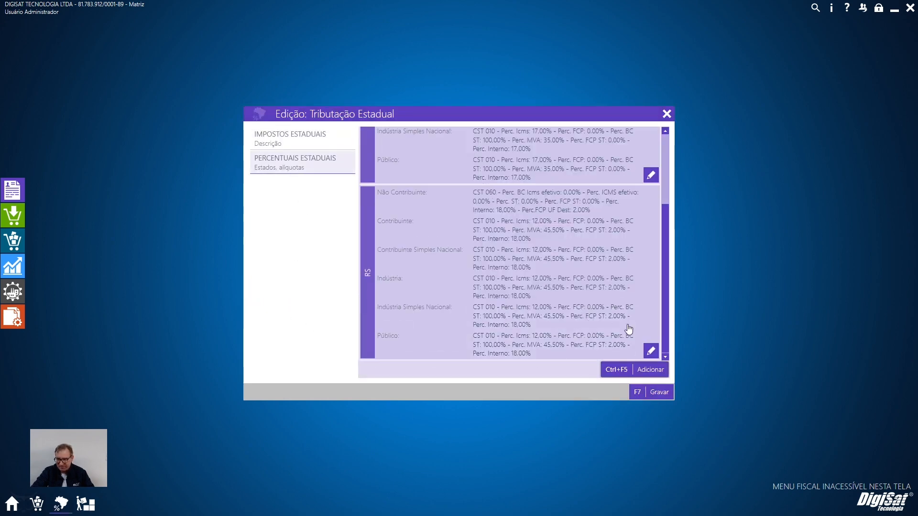
click(651, 351)
click(656, 197)
scroll(550, 259, down, 4)
click(475, 297)
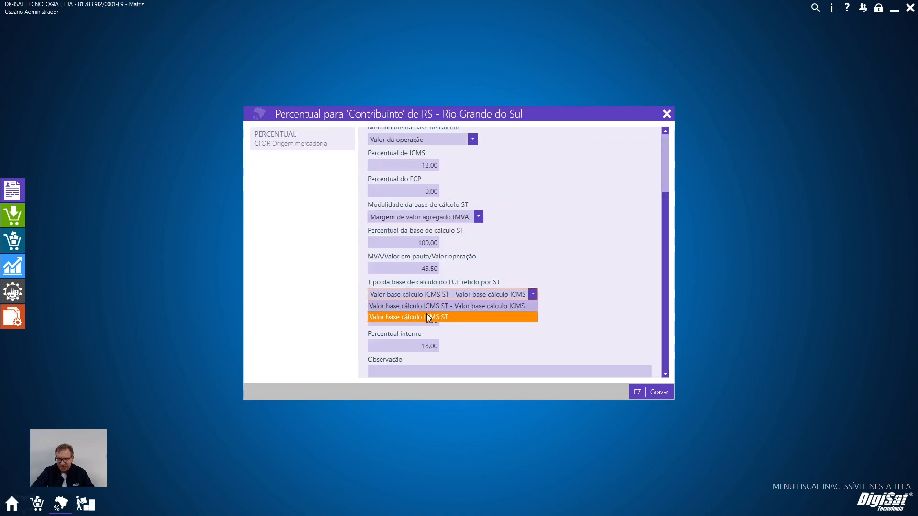
click(434, 316)
Save the RS contributor percentages and record the "Tributado com ST" state taxation.
click(657, 389)
key(F2)
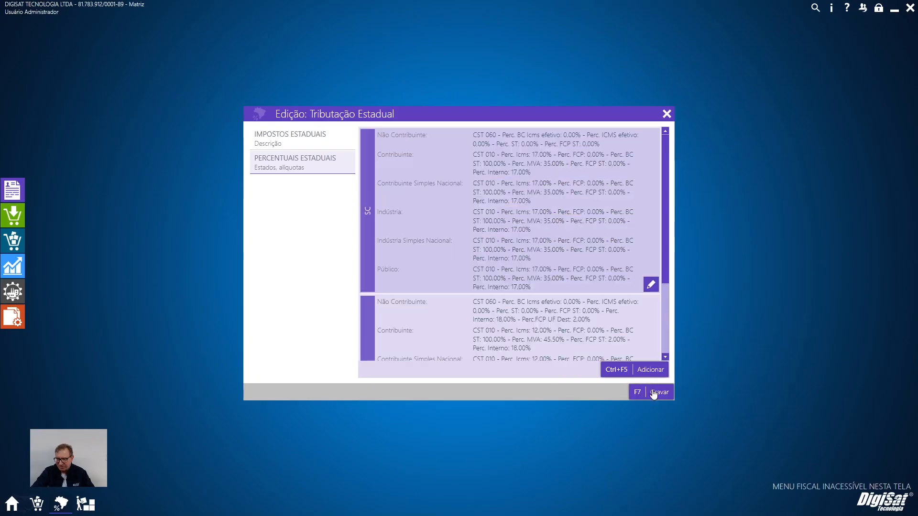
click(660, 392)
Return to the open NF-e and replace item 96 by deleting it and adding it again.
click(37, 504)
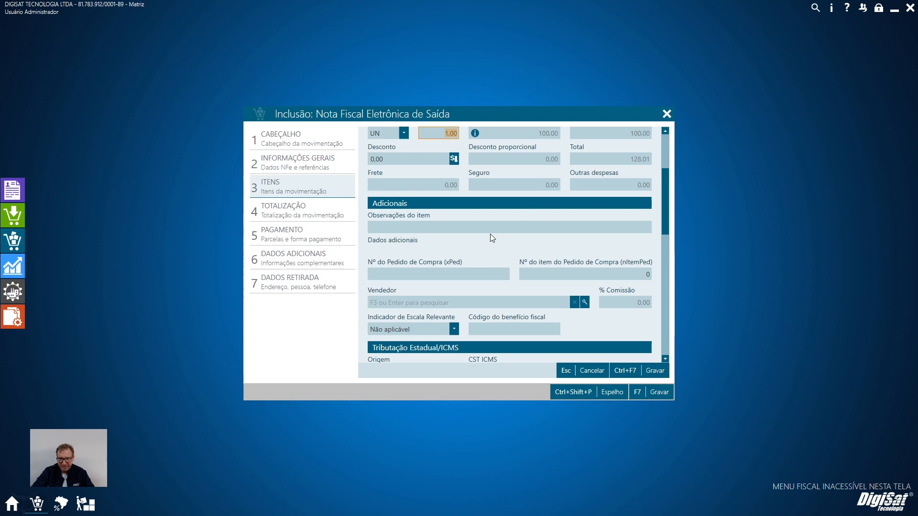
click(304, 168)
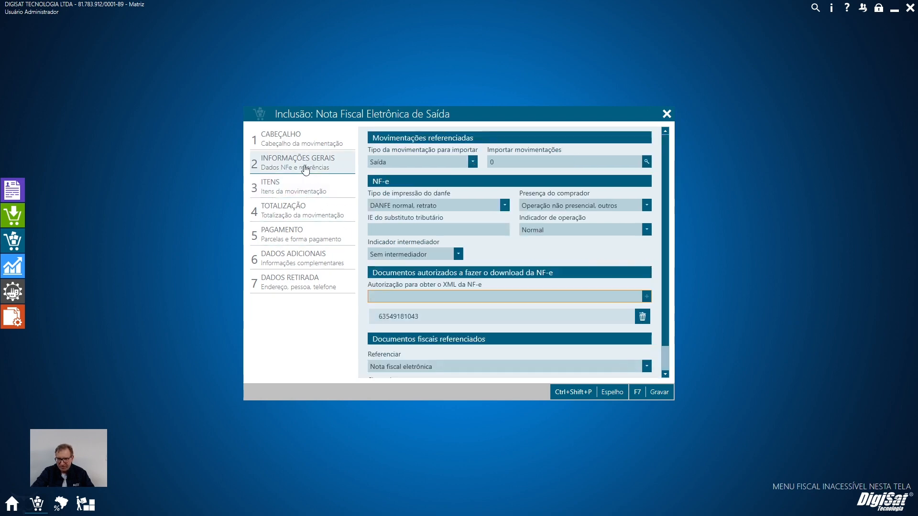
click(290, 191)
click(593, 371)
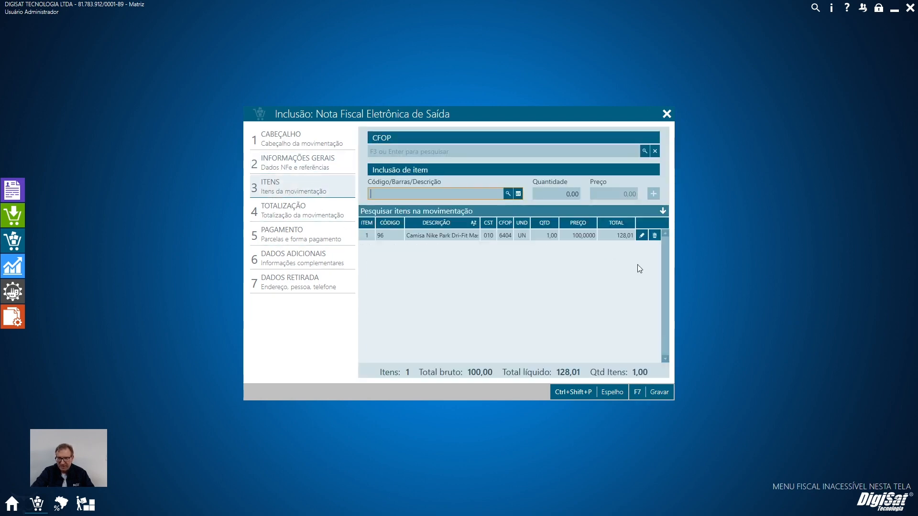
click(656, 236)
click(456, 197)
text(96)
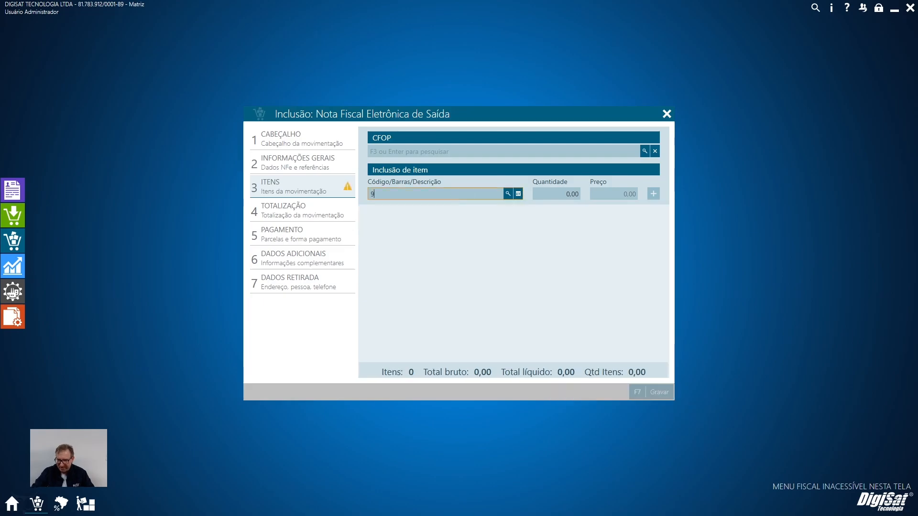
key(Return)
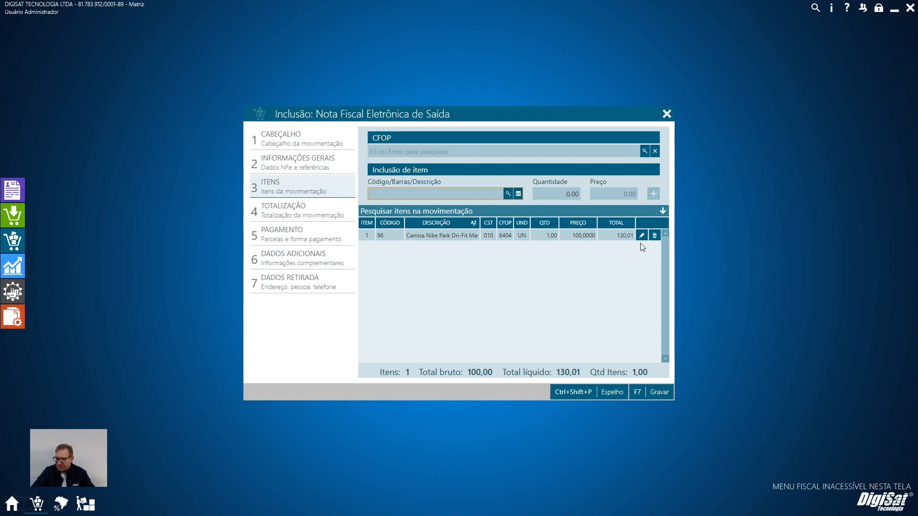
Check the re-added shirt item's ICMS ST and FCP retido por ST values and close the NF-e without recording it.
click(608, 275)
scroll(607, 327, down, 12)
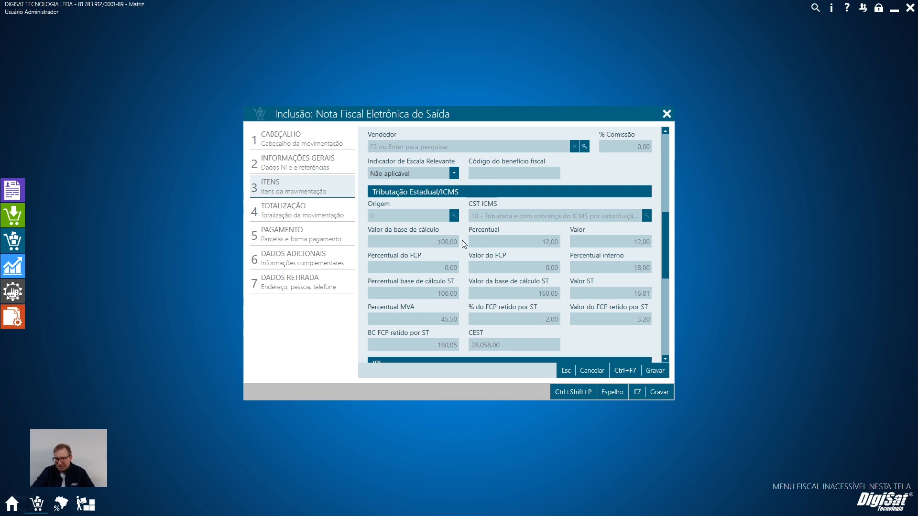
key(Escape)
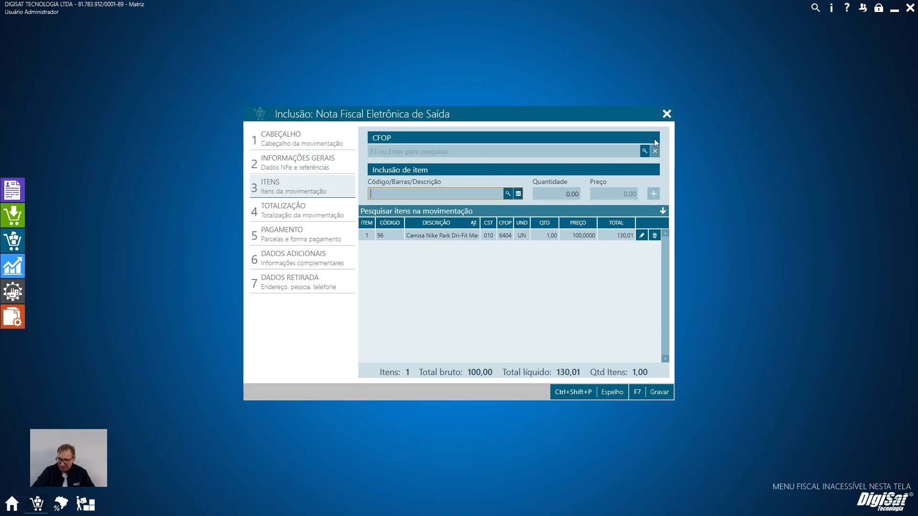
click(667, 114)
click(575, 339)
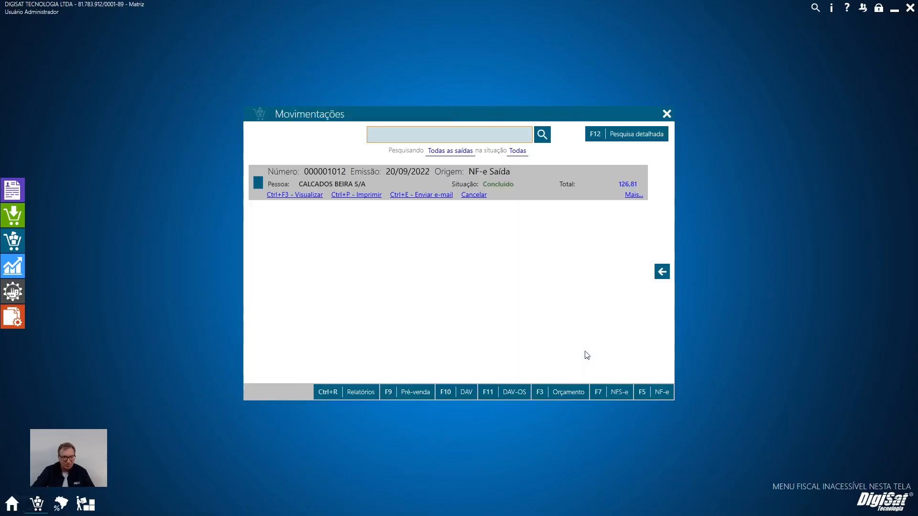
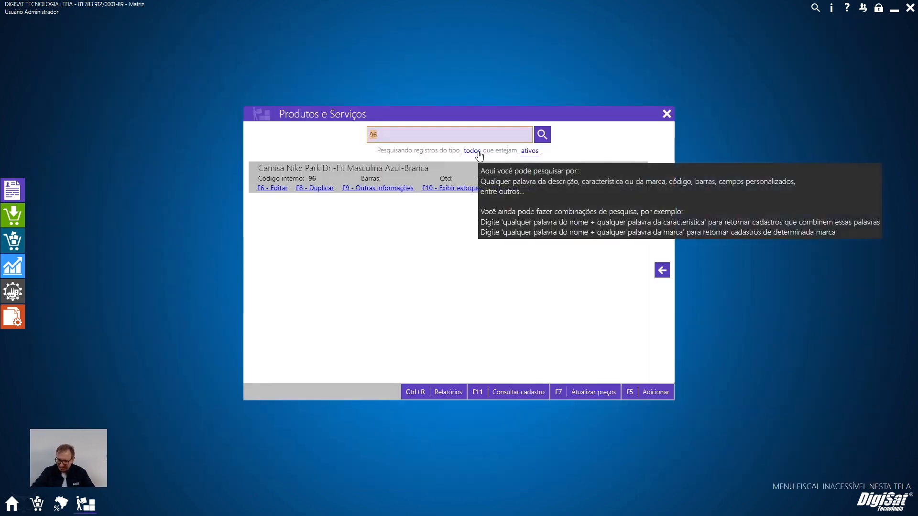
In Produtos e Serviços, find the product with code 2 and open it for editing.
key(BackSpace)
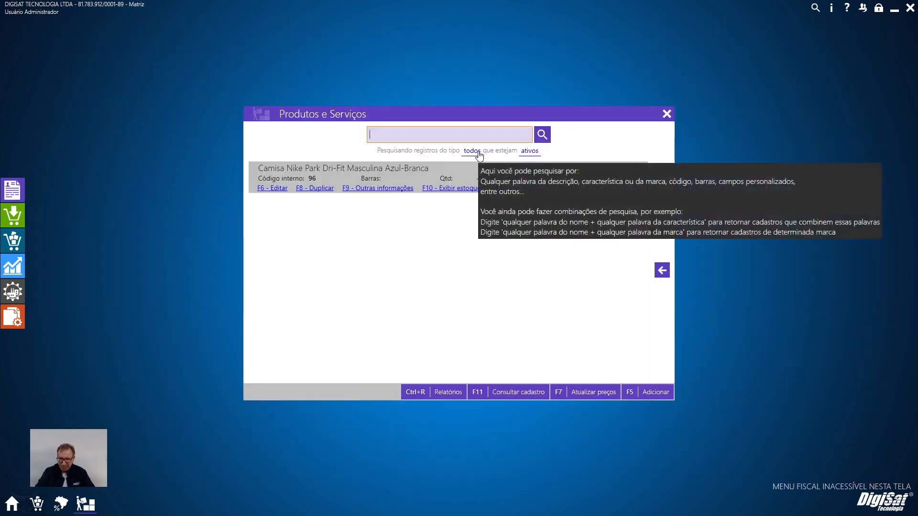
text(2)
key(Return)
click(262, 188)
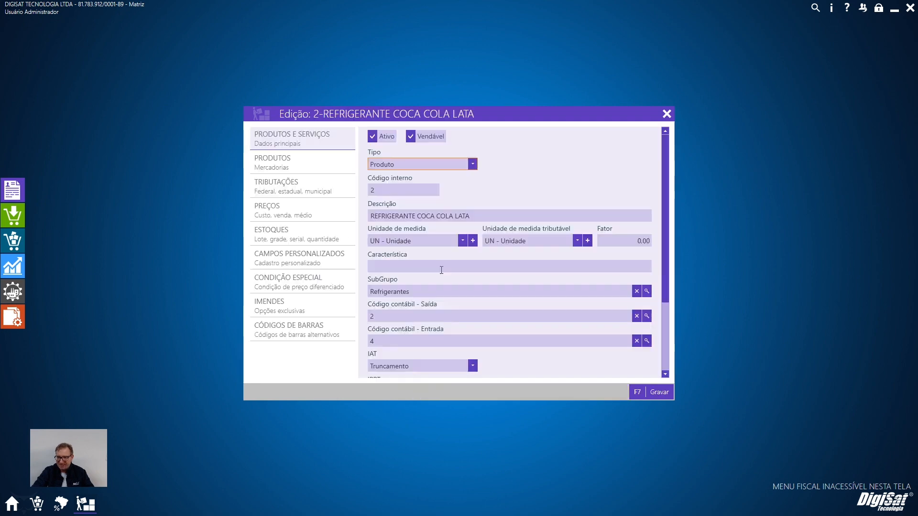
Review the REFRIGERANTE COCA COLA LATA prices, stock and taxation settings, and record the product.
click(315, 215)
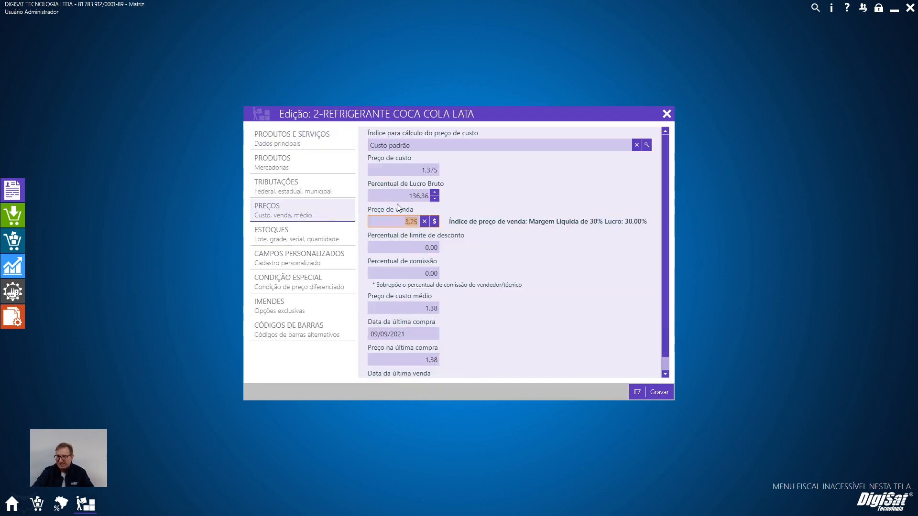
click(293, 236)
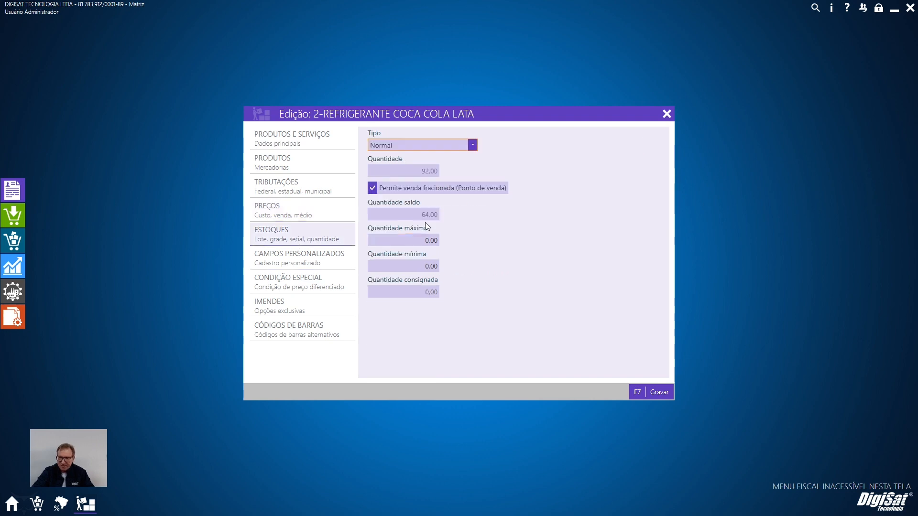
click(304, 188)
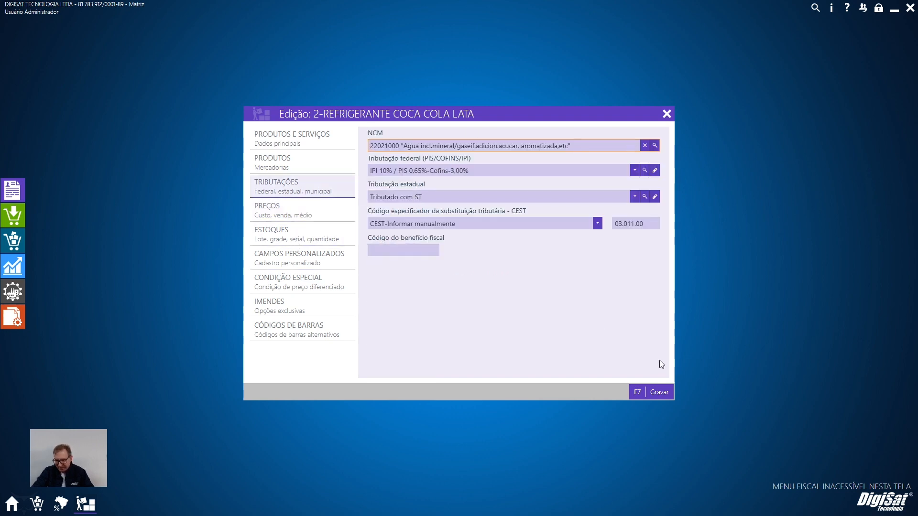
click(658, 394)
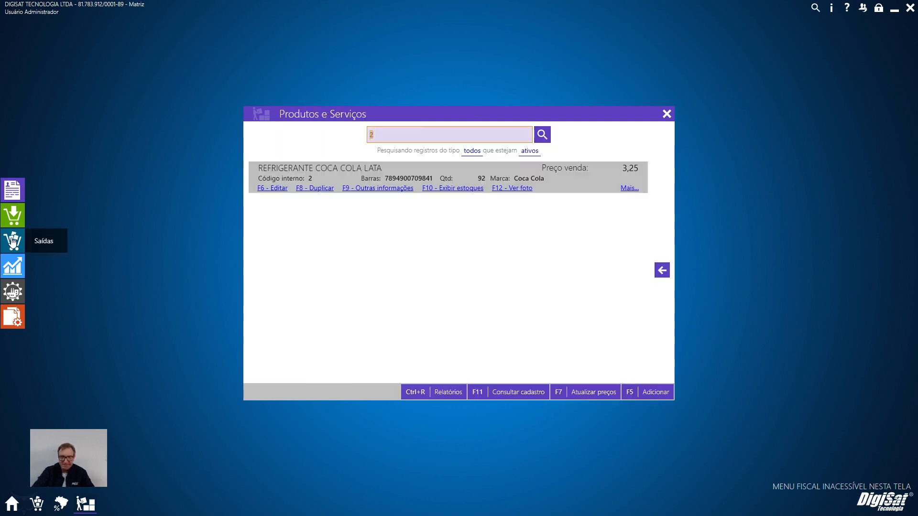
Start a new outgoing NF-e with CALCADOS BEIRA S/A as the customer.
click(12, 192)
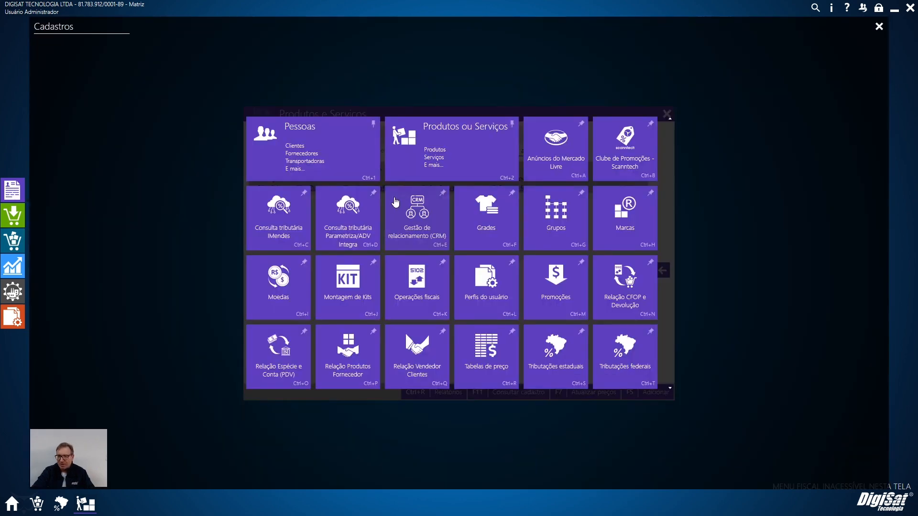
click(12, 249)
click(660, 393)
text(BEROI)
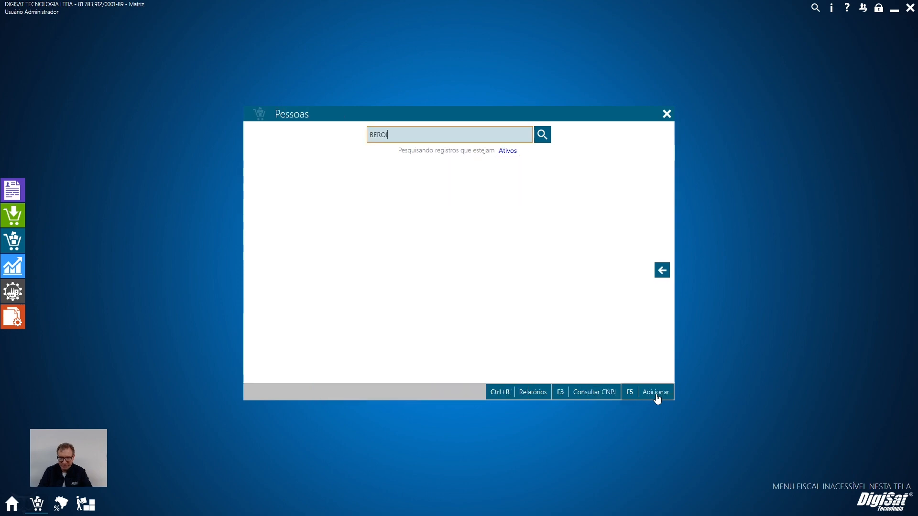
key(Return)
key(Return)
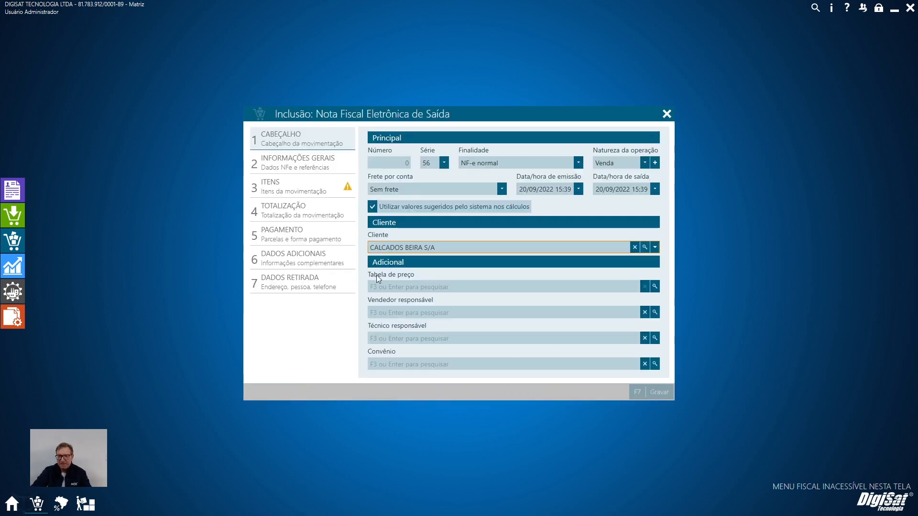
Add product 2, REFRIGERANTE COCA COLA LATA, to the NF-e items with quantity 10.
click(326, 194)
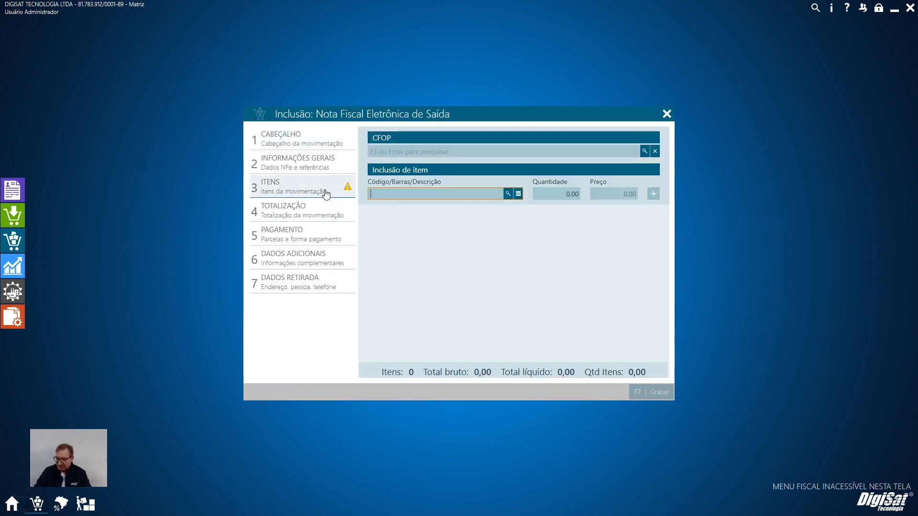
text(1)
key(Return)
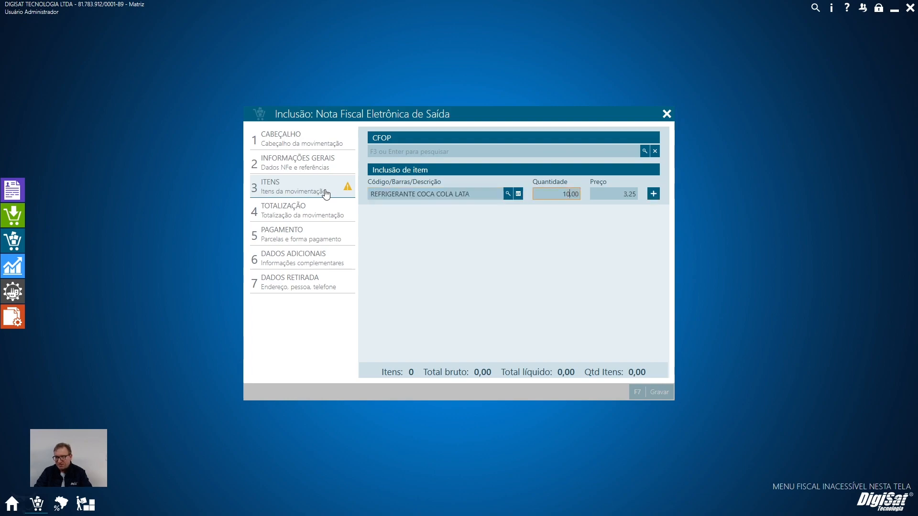
key(Return)
key(Return)
key(Return)
key(Return)
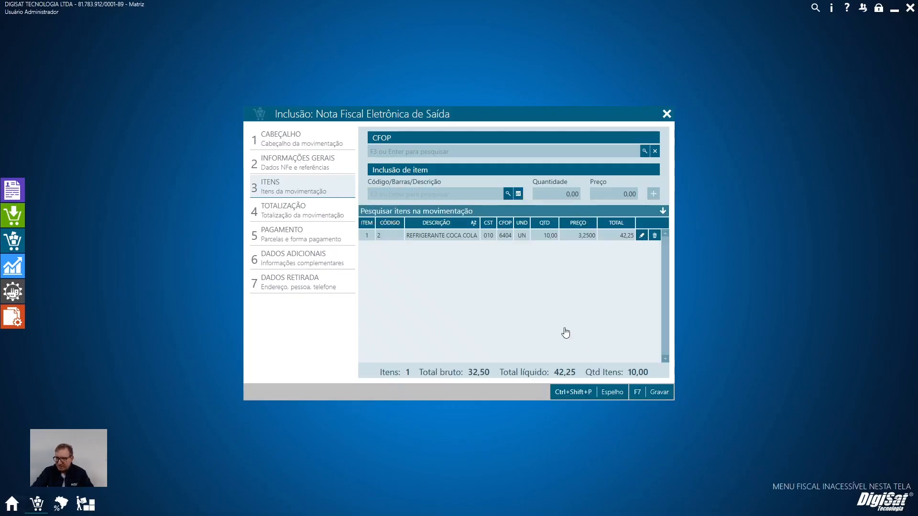
Examine the item's values and state ICMS taxation, and multiply 10 by 3,25 in Calculator to verify its gross total.
scroll(567, 303, down, 5)
scroll(568, 304, up, 1)
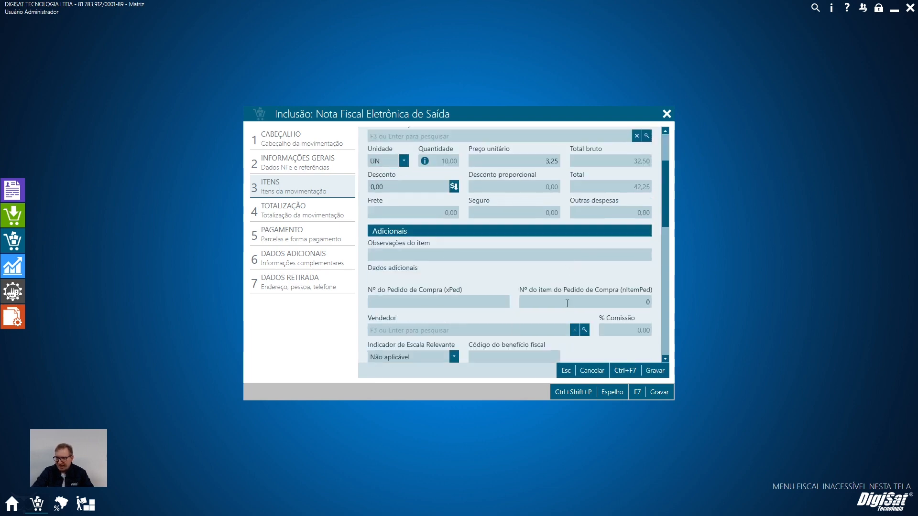
scroll(567, 304, down, 4)
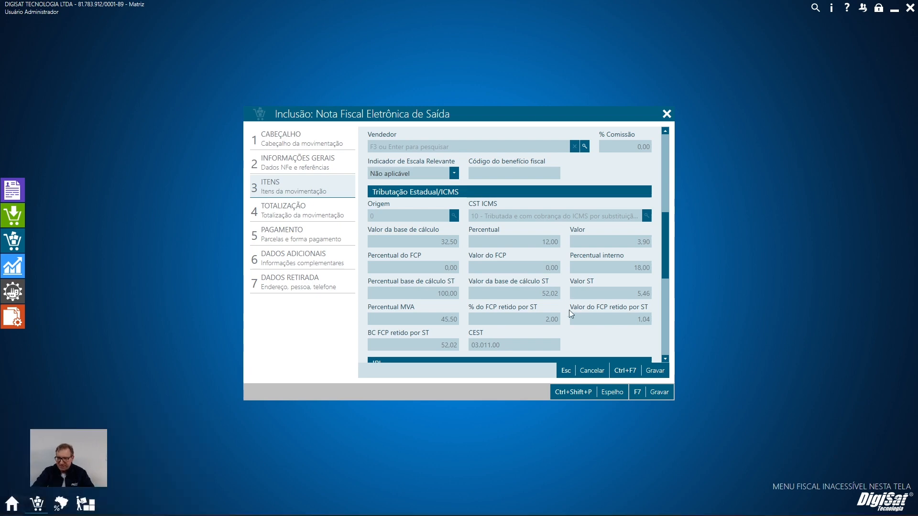
key(XF86Calculator)
scroll(569, 310, up, 5)
text(1)
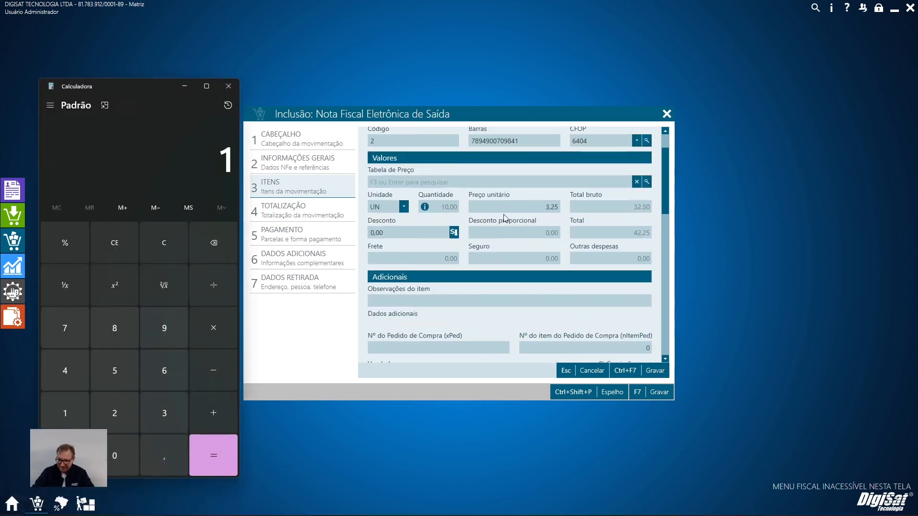
text(0*3,25)
key(Return)
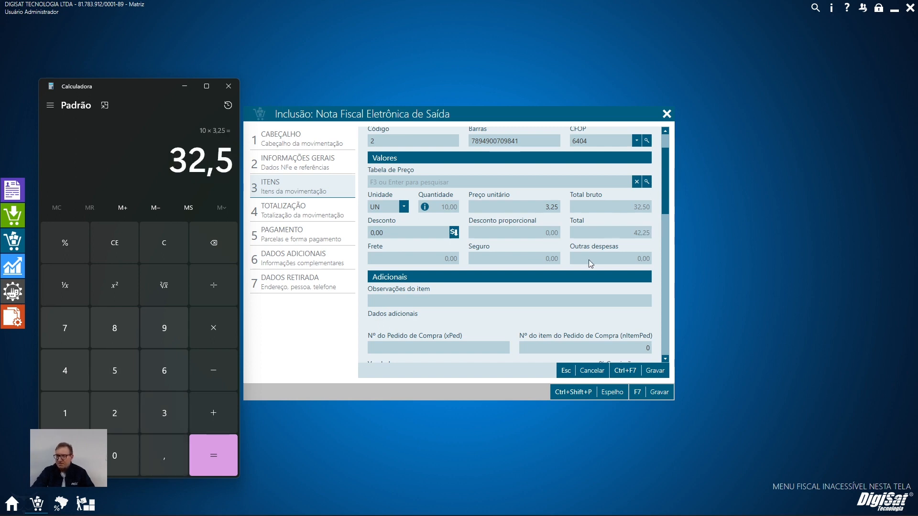
Add the 3,25 IPI and the 45,50% MVA to the gross total to verify the item's ST calculation base.
scroll(567, 251, down, 8)
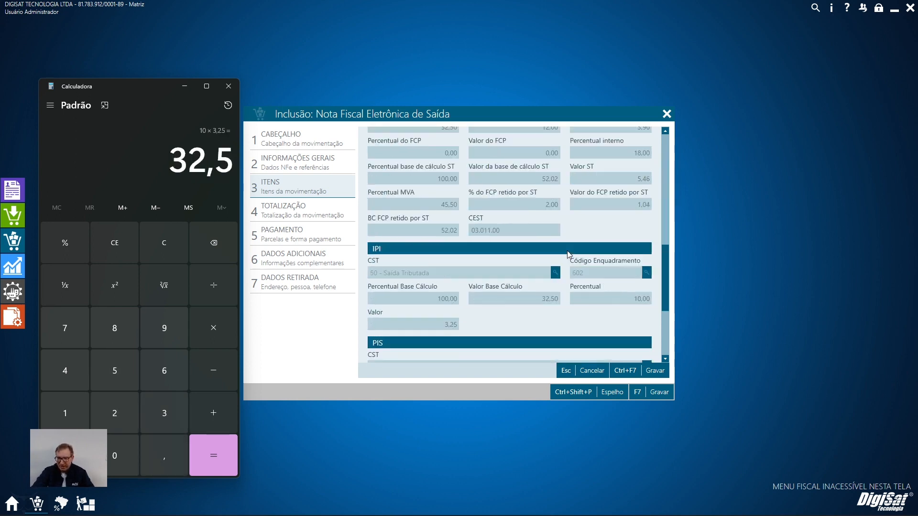
key(plus)
text(3,25)
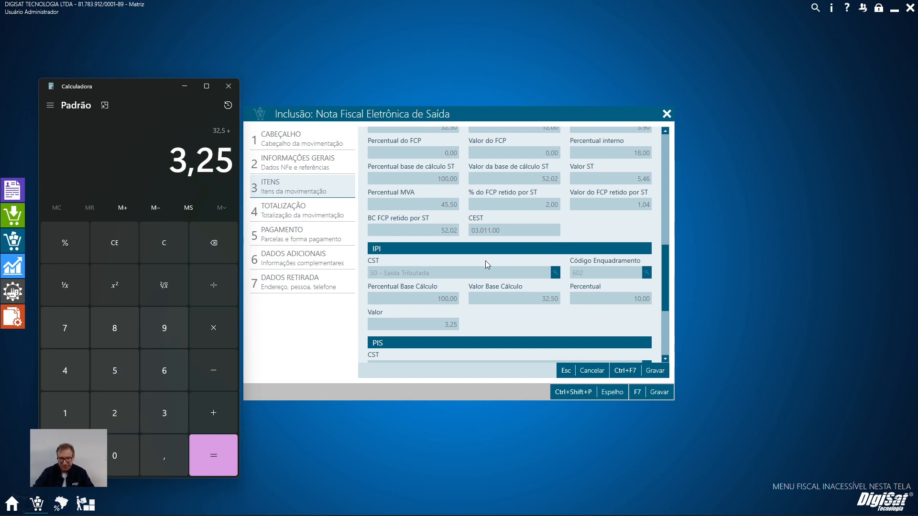
key(plus)
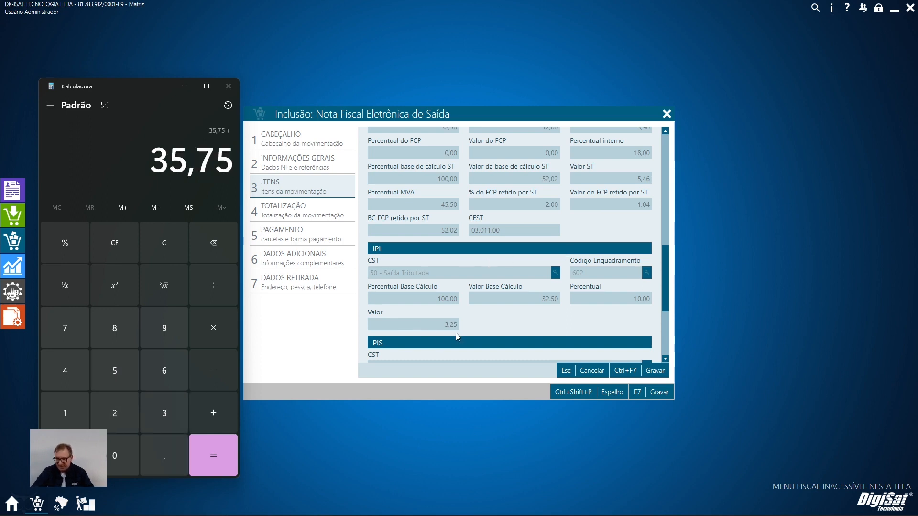
scroll(490, 299, up, 1)
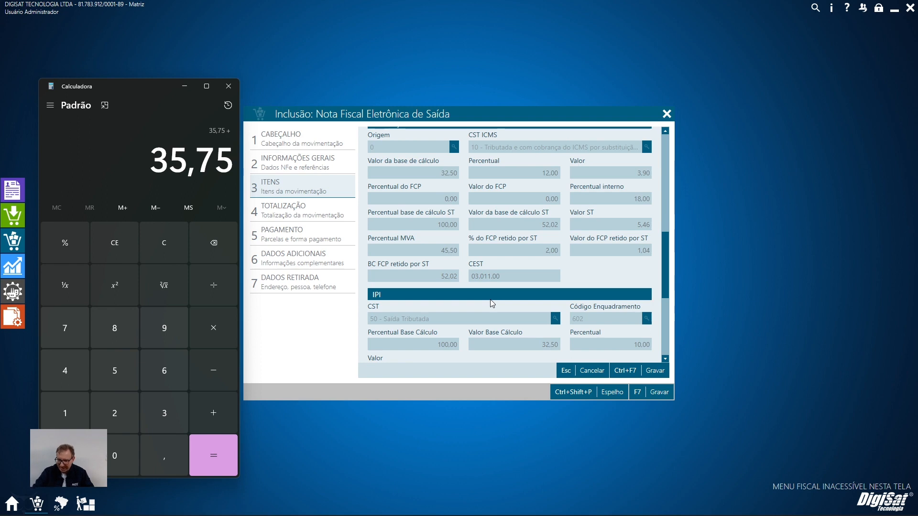
text(45,50)
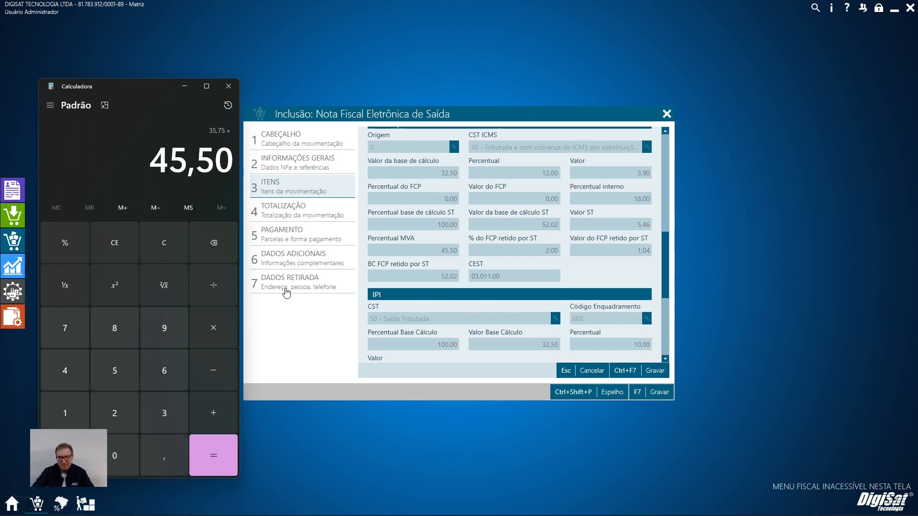
key(percent)
key(Return)
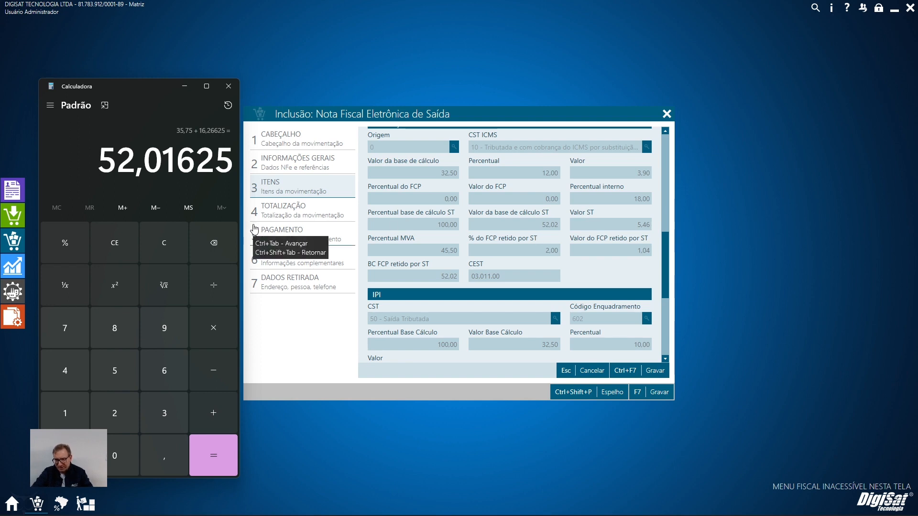
Calculate 18% of the 52,02 ST base to get the item's full internal ICMS.
key(Escape)
text(52,02)
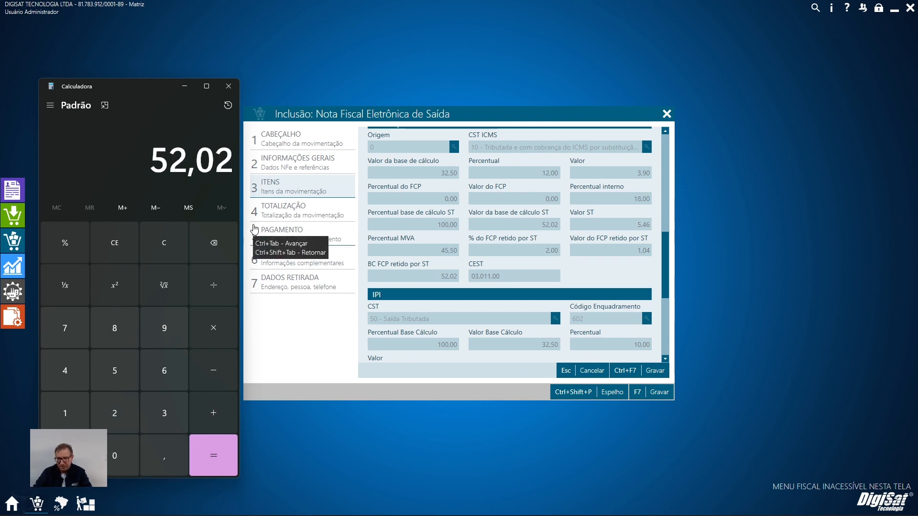
key(asterisk)
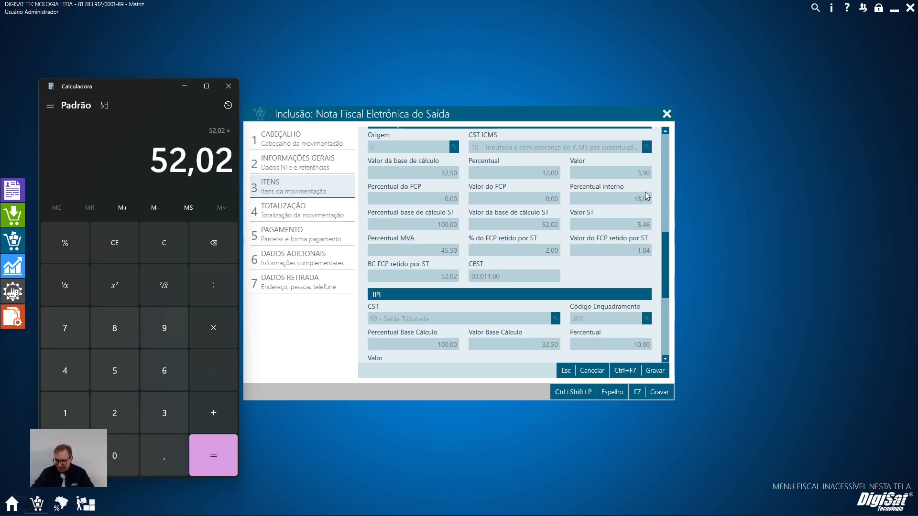
text(18)
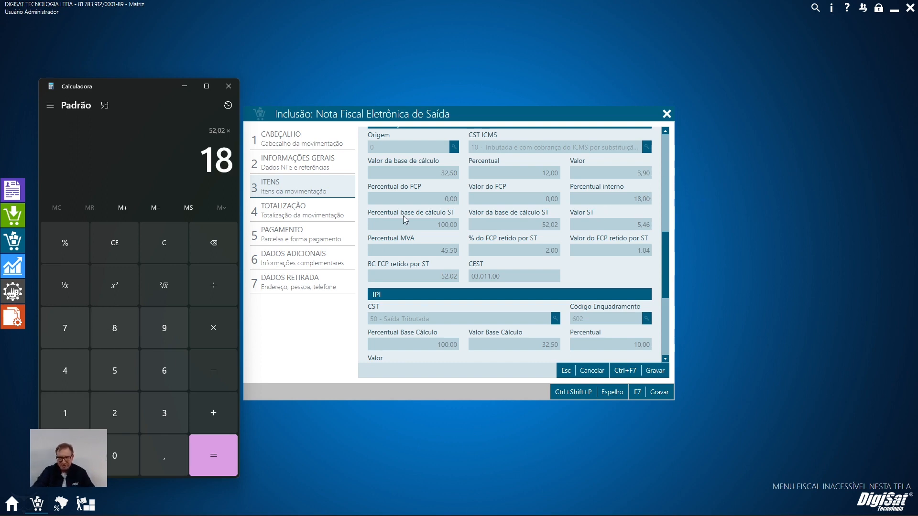
click(65, 243)
click(208, 457)
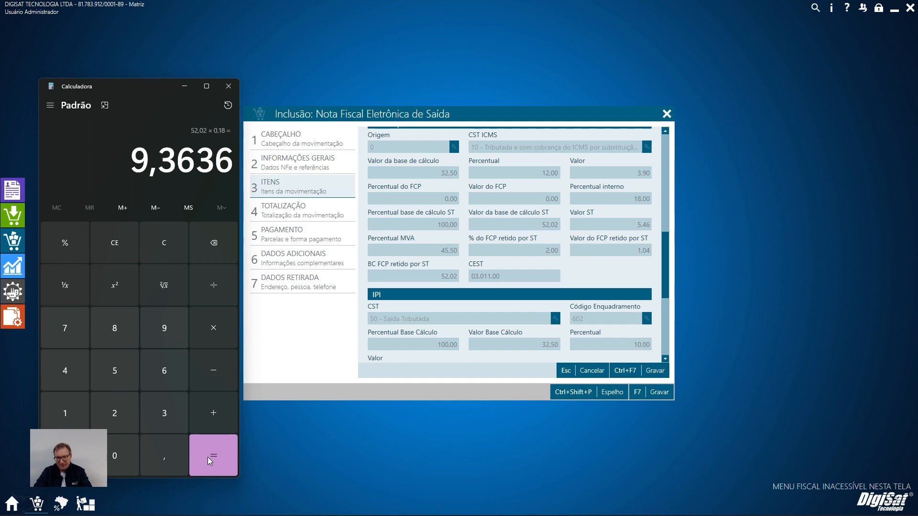
Subtract the 3,90 own ICMS from 9,36 and compare the result with the item's Valor ST and FCP retido por ST fields.
key(Escape)
text(9,36-)
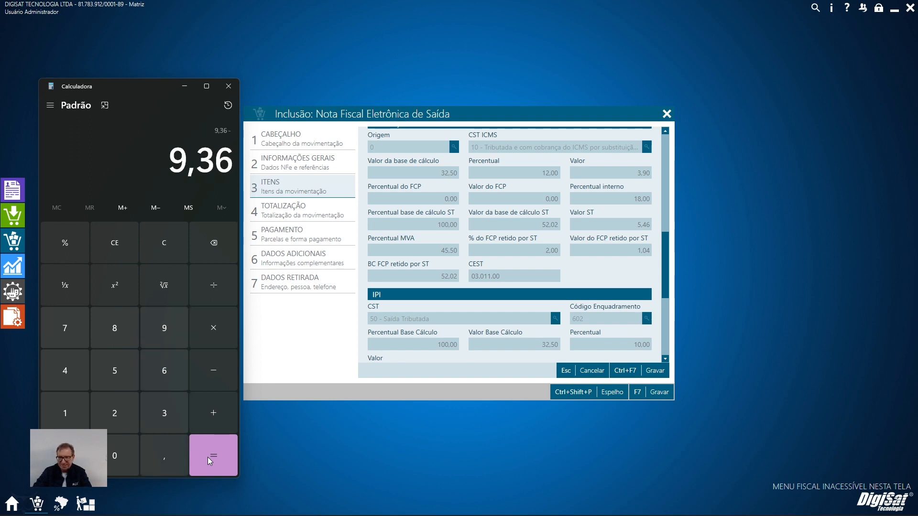
text(3,90)
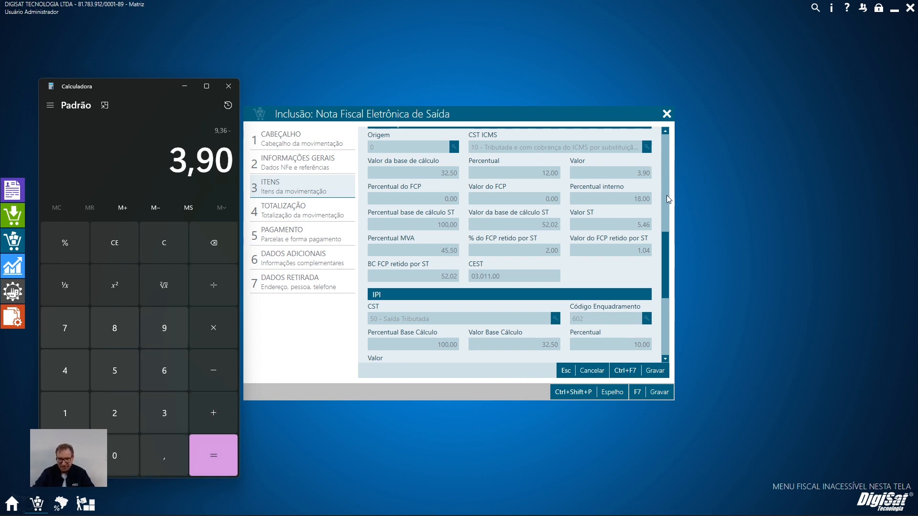
key(Return)
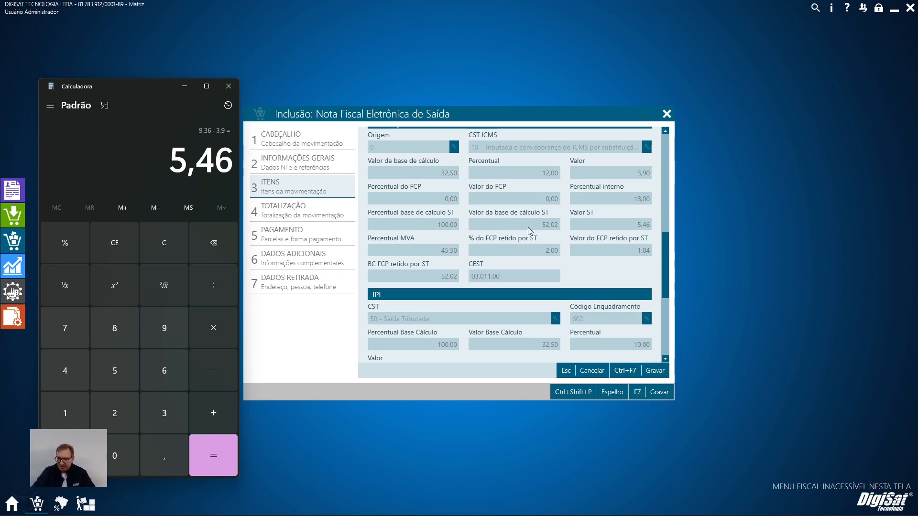
scroll(469, 355, down, 2)
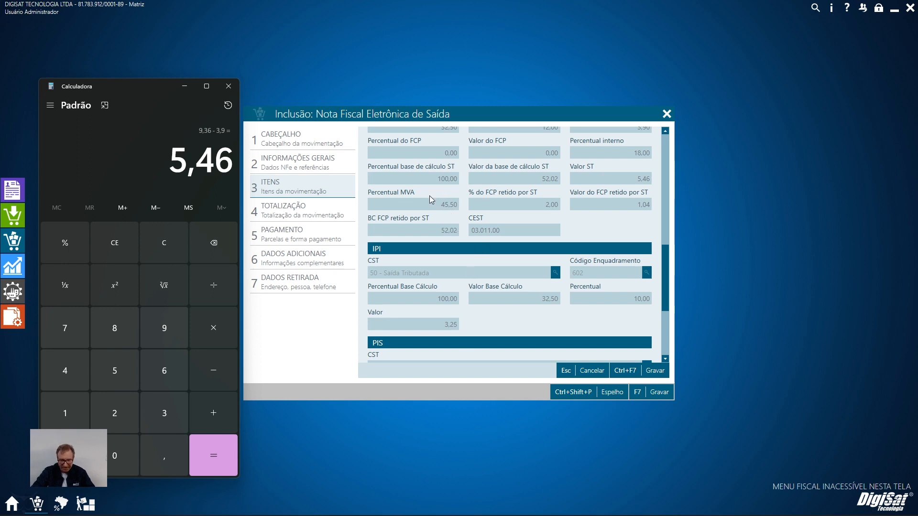
Close Calculator, cancel the item edit and abandon the NF-e without recording it.
click(228, 86)
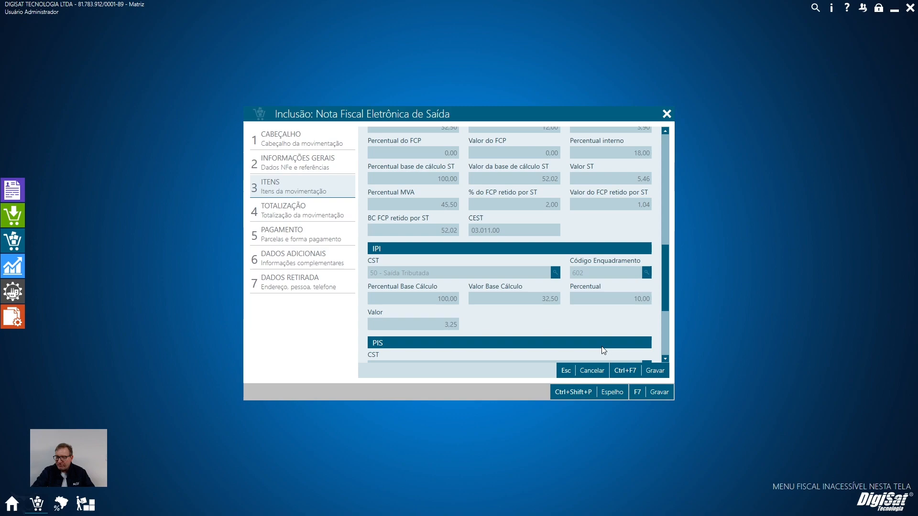
click(594, 370)
click(667, 115)
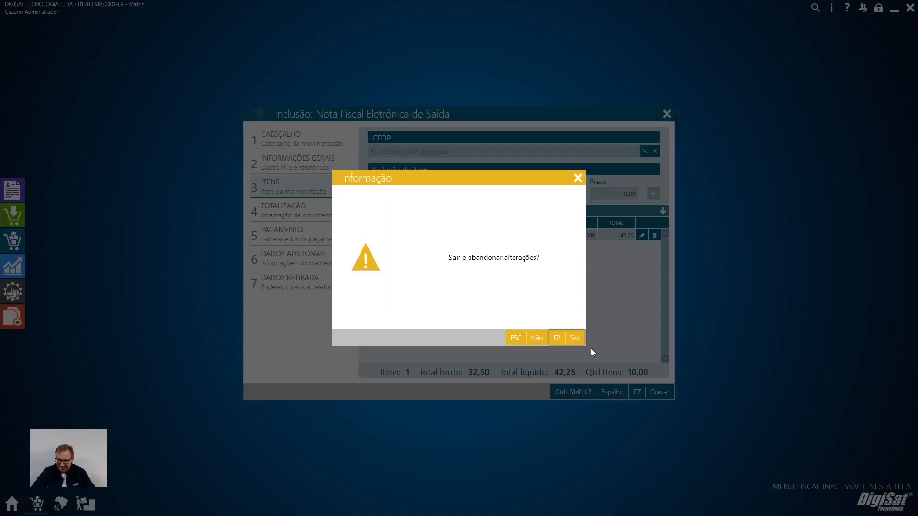
click(559, 340)
Reopen the "Tributado com ST" state taxation and open the RS percentage settings for the Contribuinte recipient.
click(62, 502)
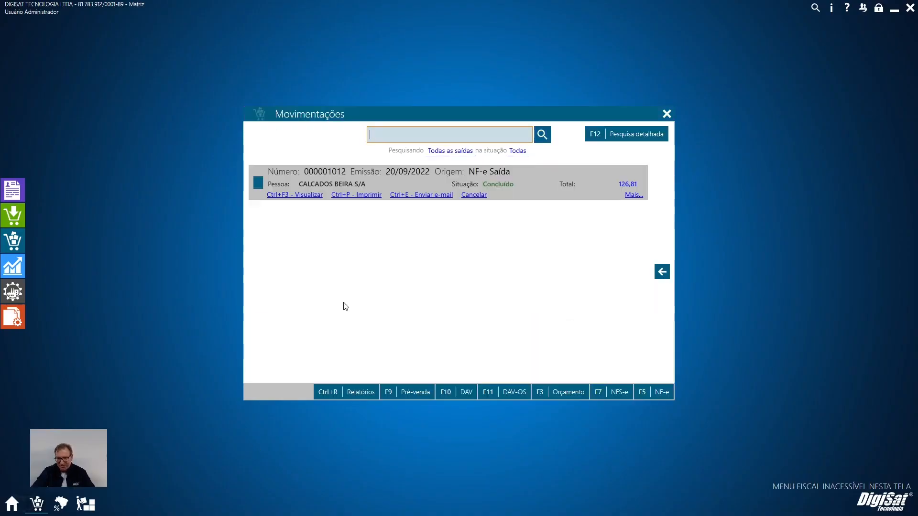
click(277, 306)
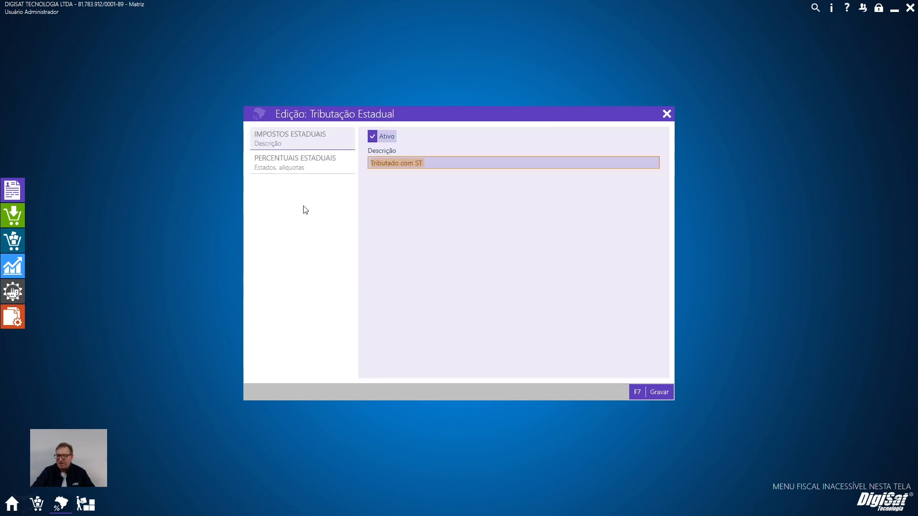
click(302, 165)
scroll(622, 325, down, 2)
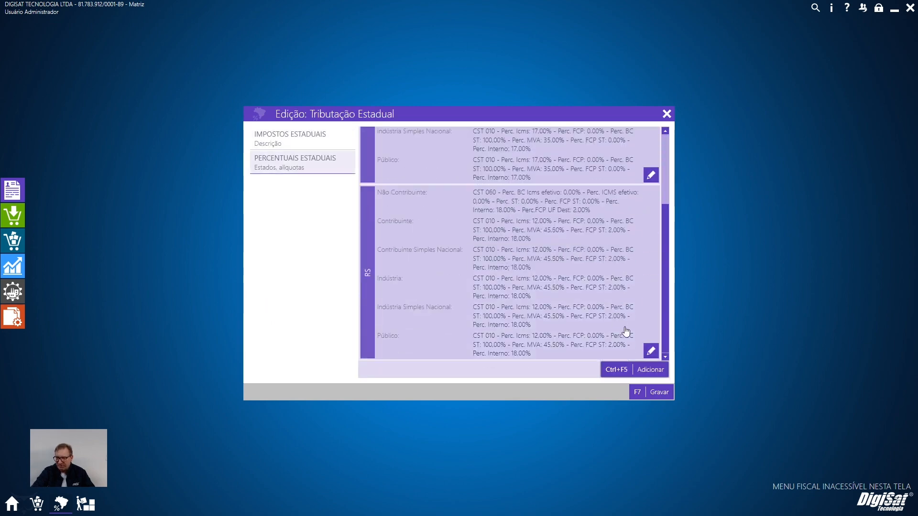
click(651, 351)
click(655, 197)
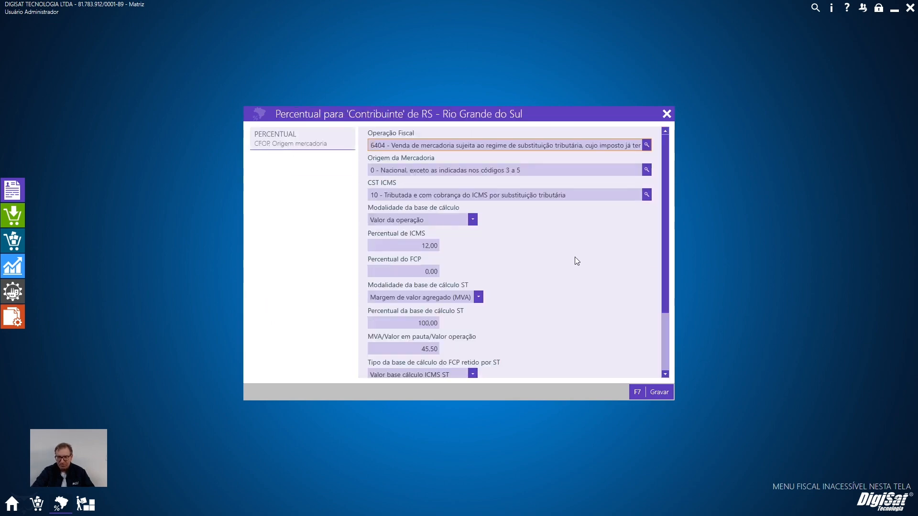
Set the ST calculation base mode to Pauta with a value of 6,50, and replicate the percentage to the other RS recipients.
scroll(525, 258, down, 1)
click(455, 277)
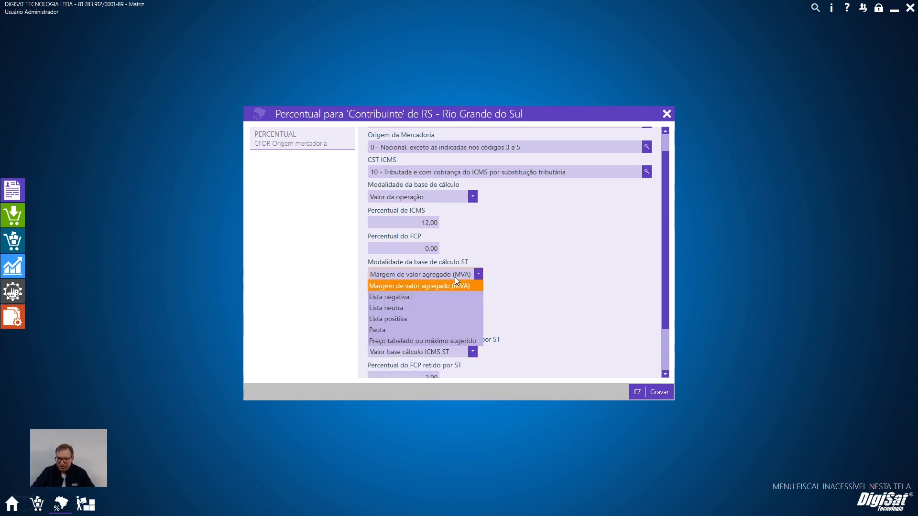
click(434, 330)
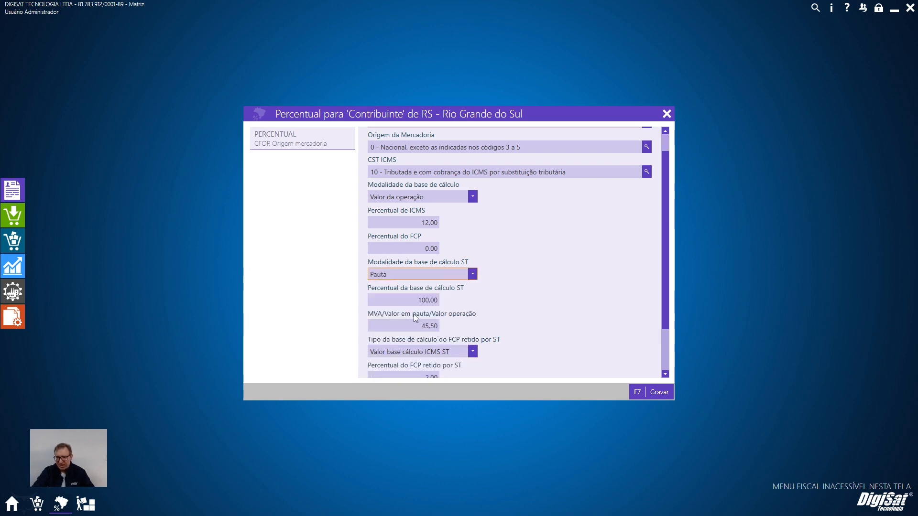
key(Tab)
key(Tab)
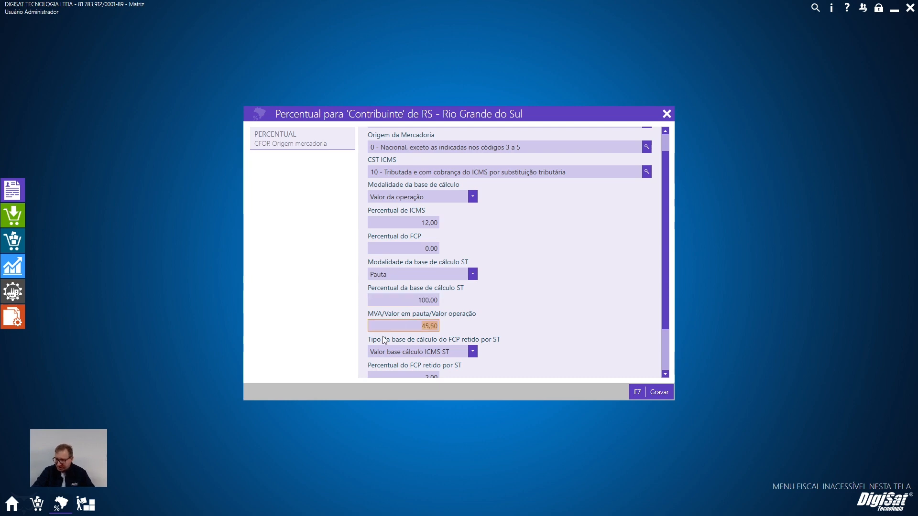
click(86, 503)
click(61, 504)
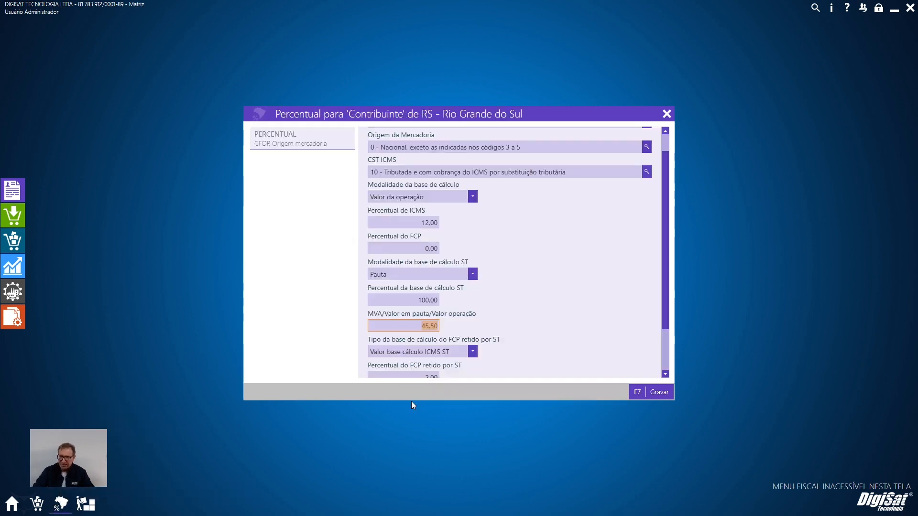
text(6,50)
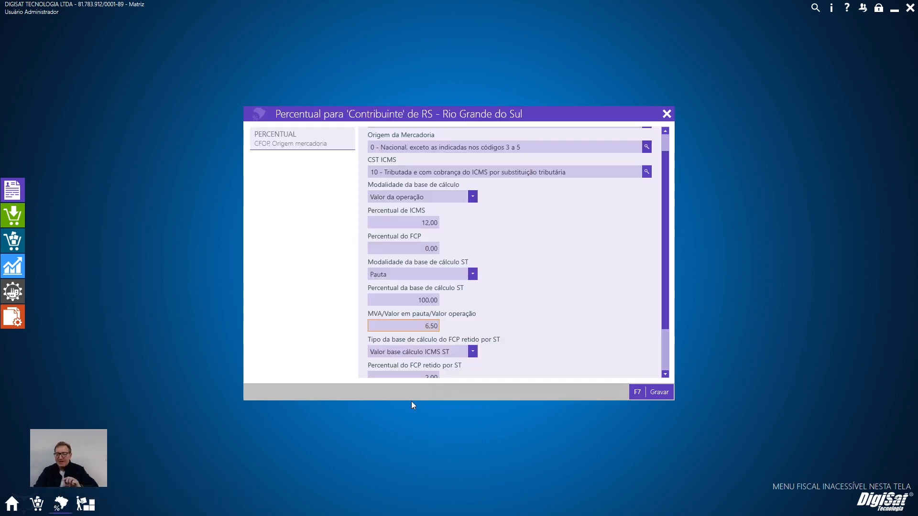
click(657, 392)
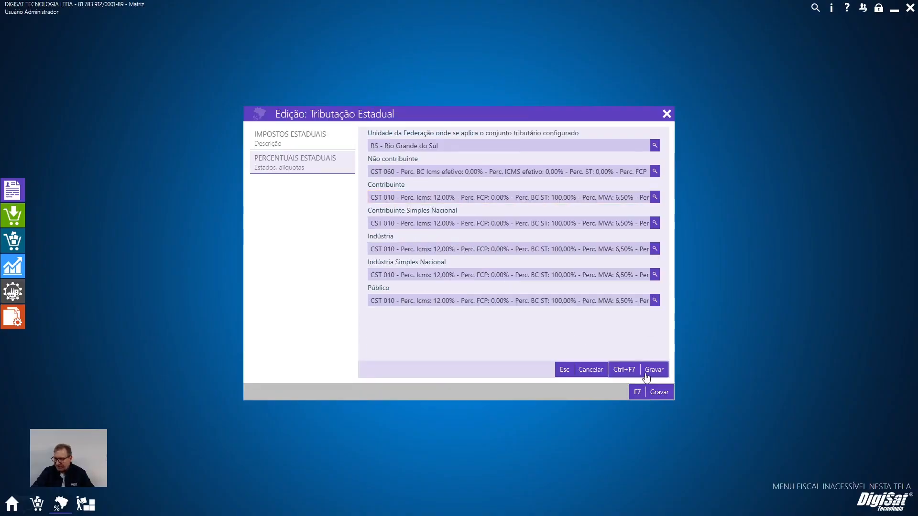
Review the Pauta mode and its value for the RS Contribuinte, replicate the percentage again and record the state taxation.
click(658, 200)
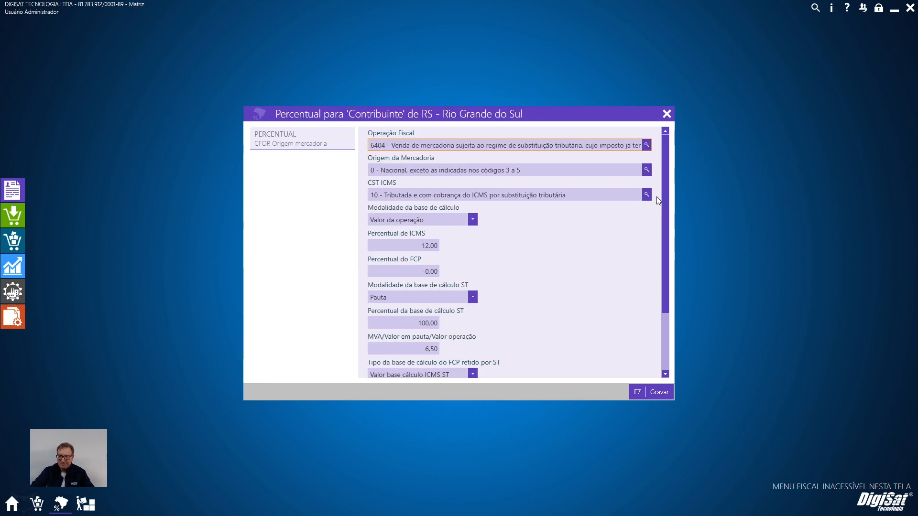
scroll(512, 343, down, 2)
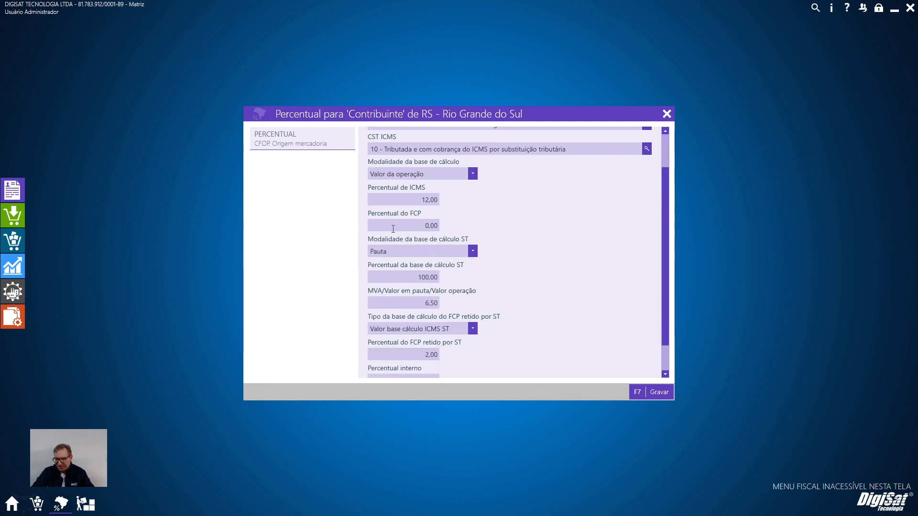
click(423, 255)
click(424, 254)
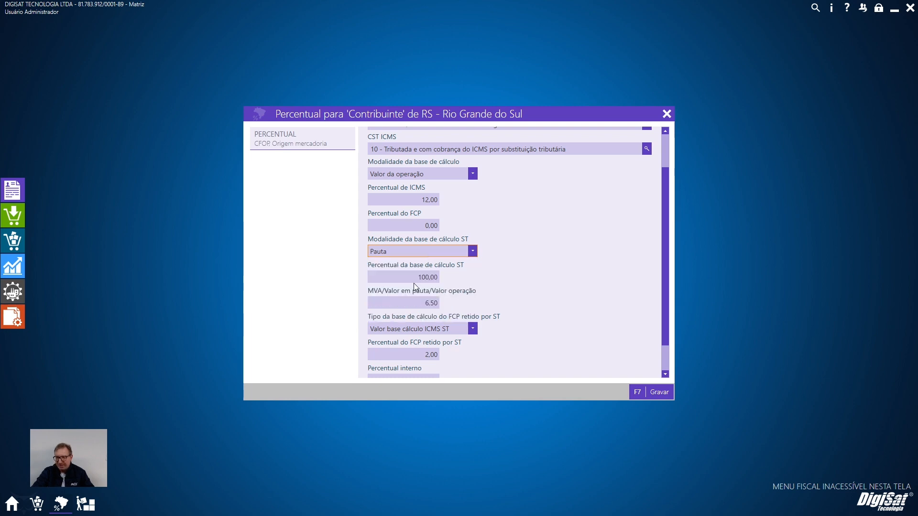
click(403, 304)
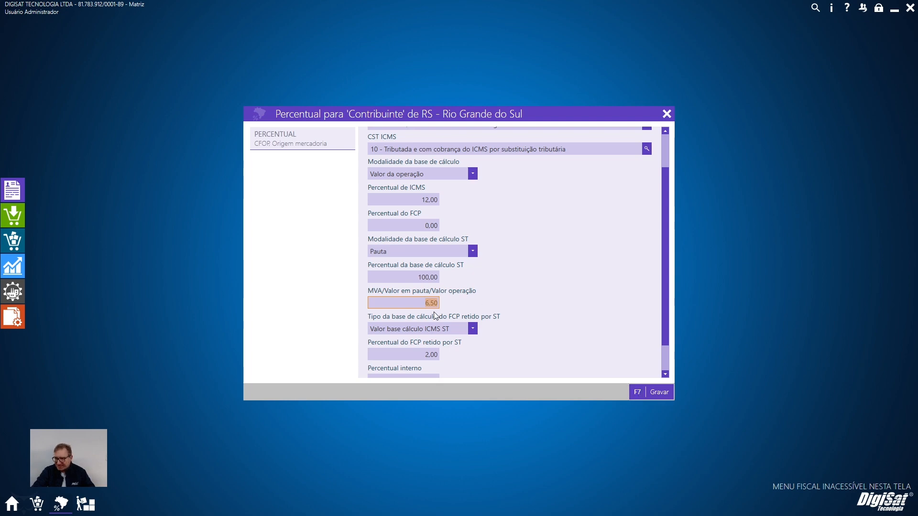
click(655, 392)
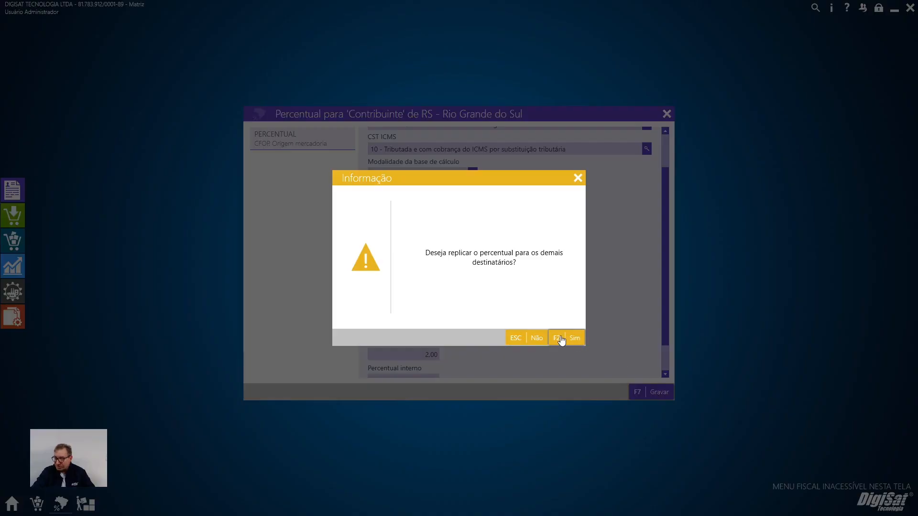
click(561, 341)
click(660, 392)
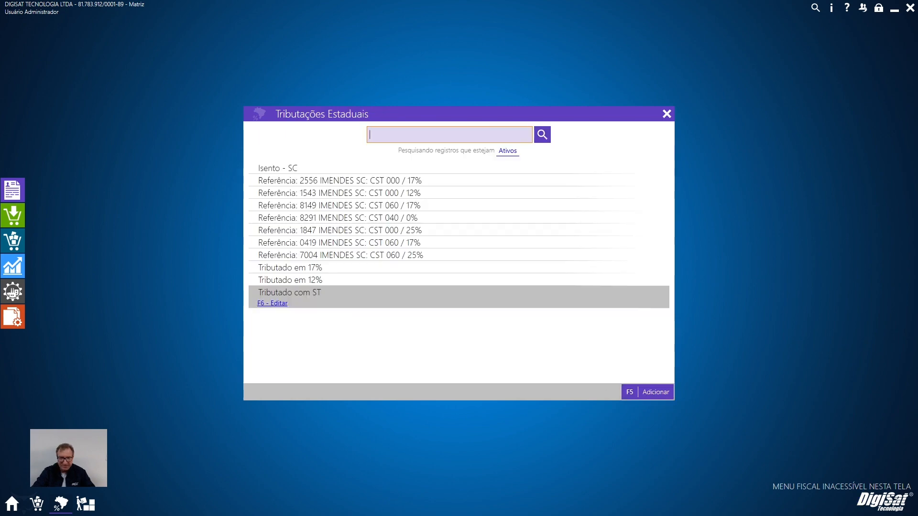
Start a new NF-e from the outgoing movements and select the customer found by searching for "BEIR".
click(21, 246)
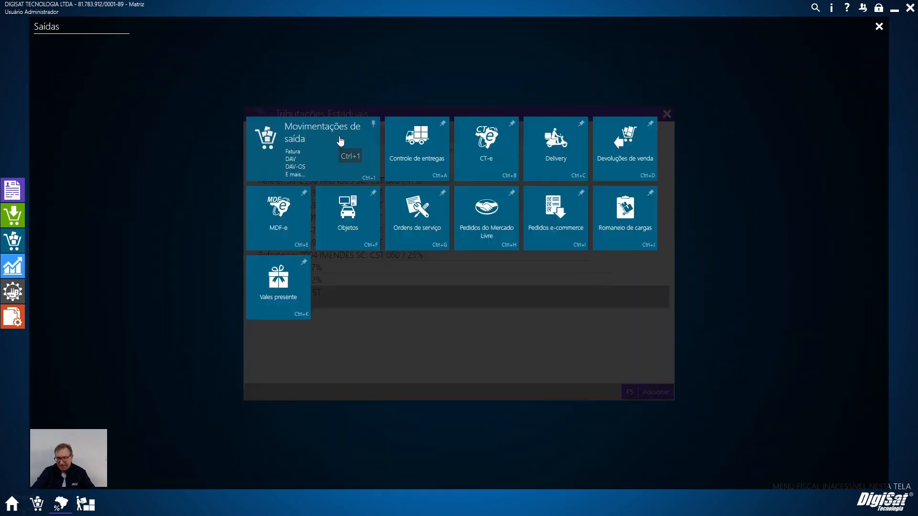
click(341, 141)
click(667, 394)
text(BE)
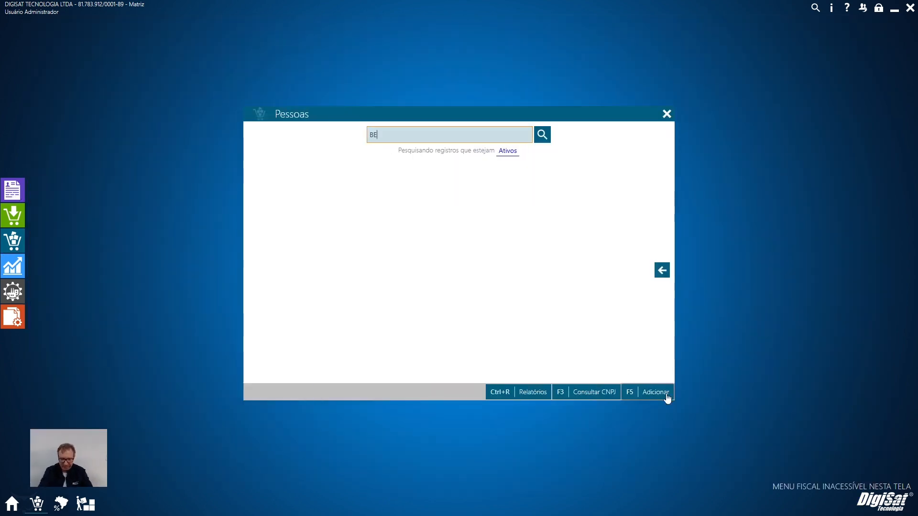
text(IR)
key(Return)
key(Return)
Add 10 units of REFRIGERANTE COCA COLA LATA to the NF-e items.
click(297, 190)
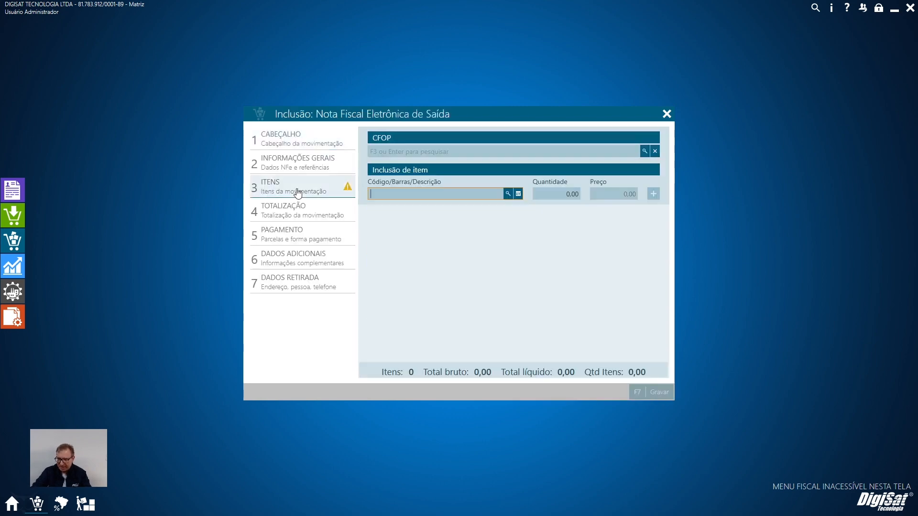
key(Return)
text(10)
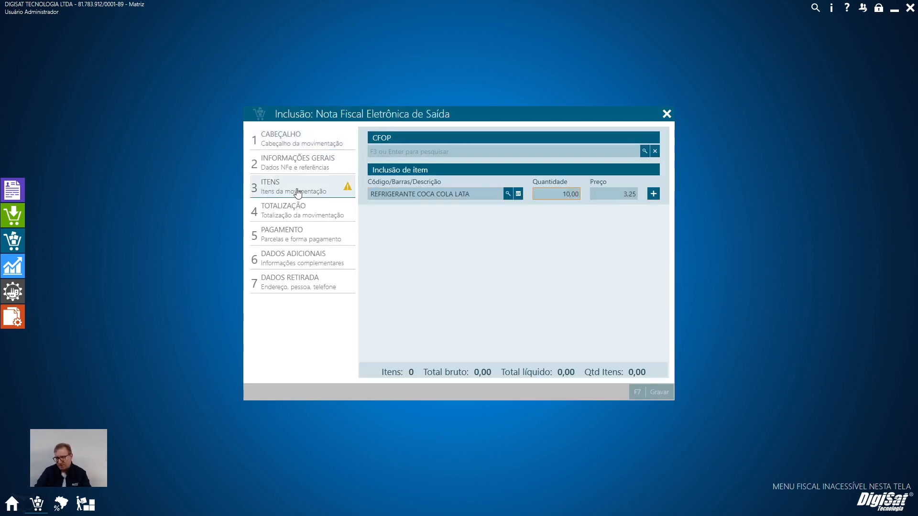
key(Return)
key(Return)
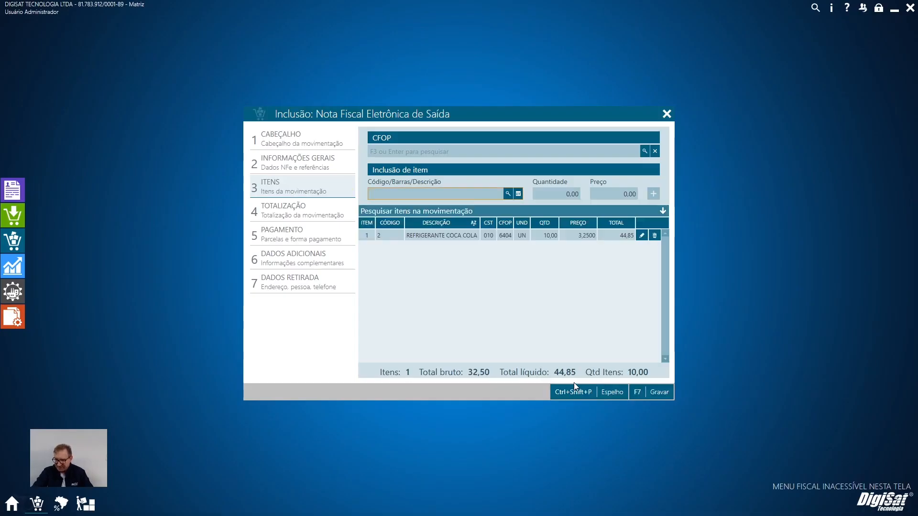
Open the added item's details and examine its gross total, ST calculation base, Valor ST and FCP retido por ST.
click(641, 235)
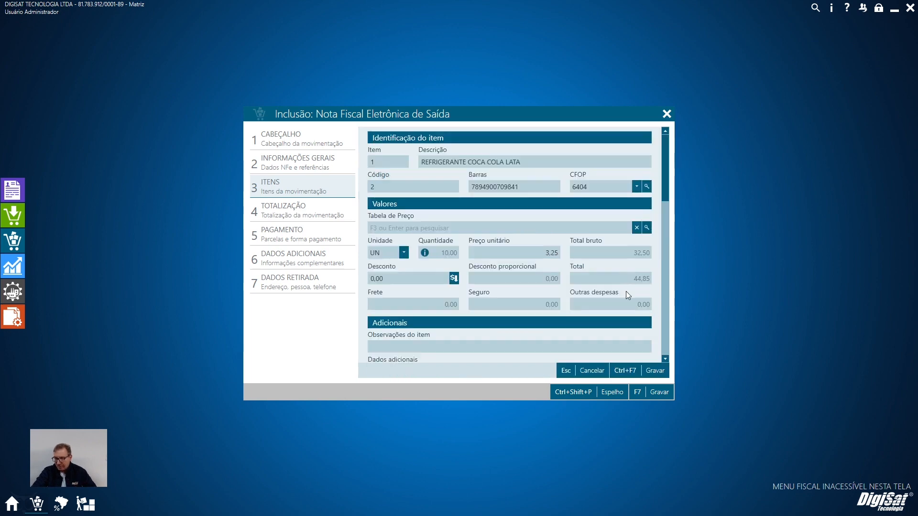
scroll(617, 285, down, 5)
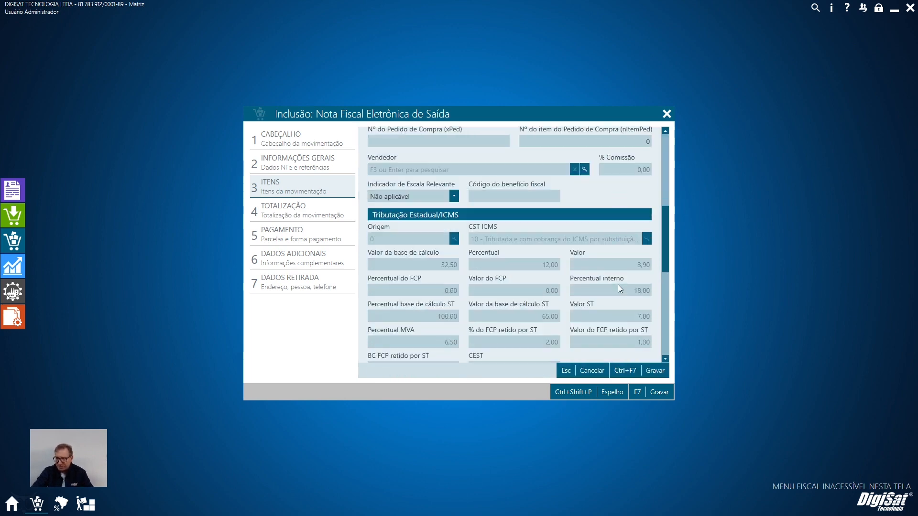
scroll(593, 298, down, 1)
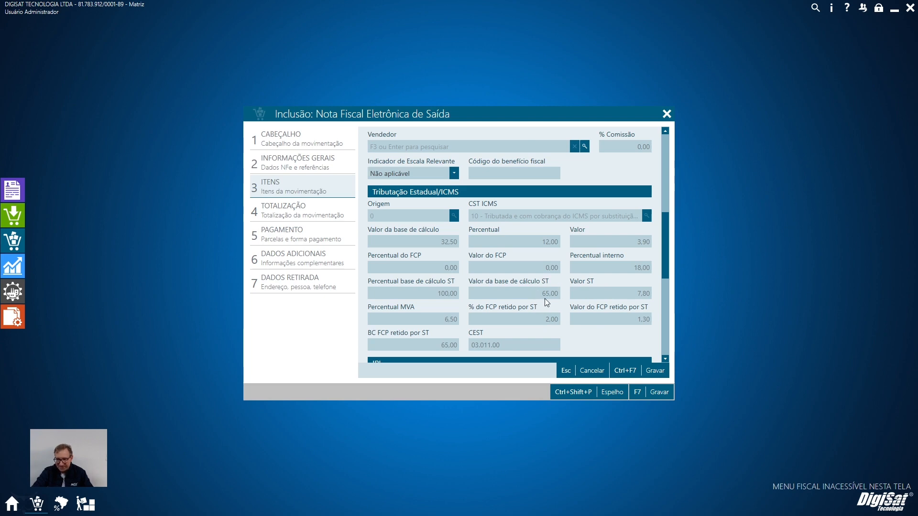
scroll(589, 293, up, 5)
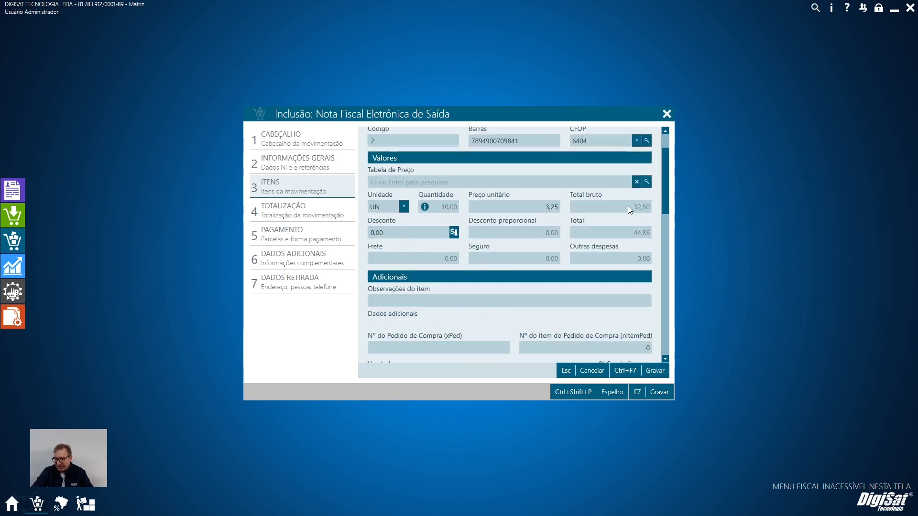
scroll(421, 354, down, 3)
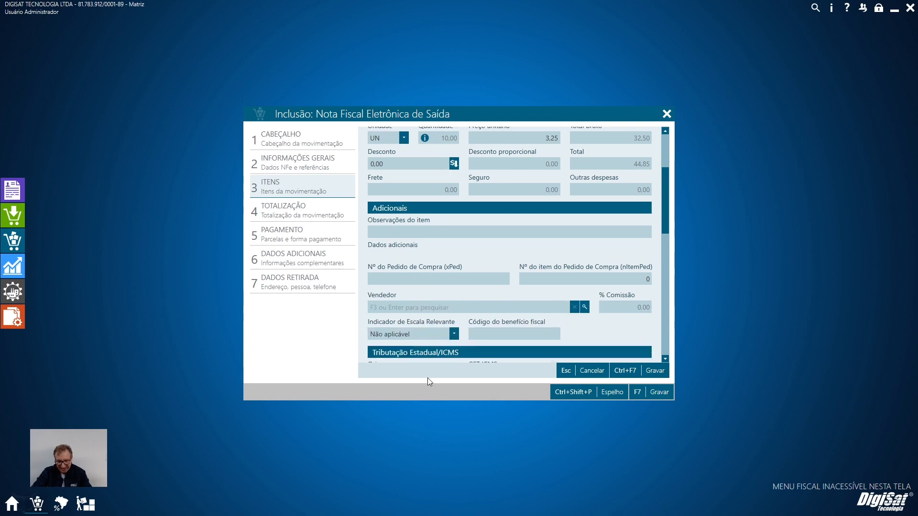
Multiply the 6,50 pauta value by the 10 units in Calculator and compare the result with the item's ST calculation base.
key(super)
click(575, 506)
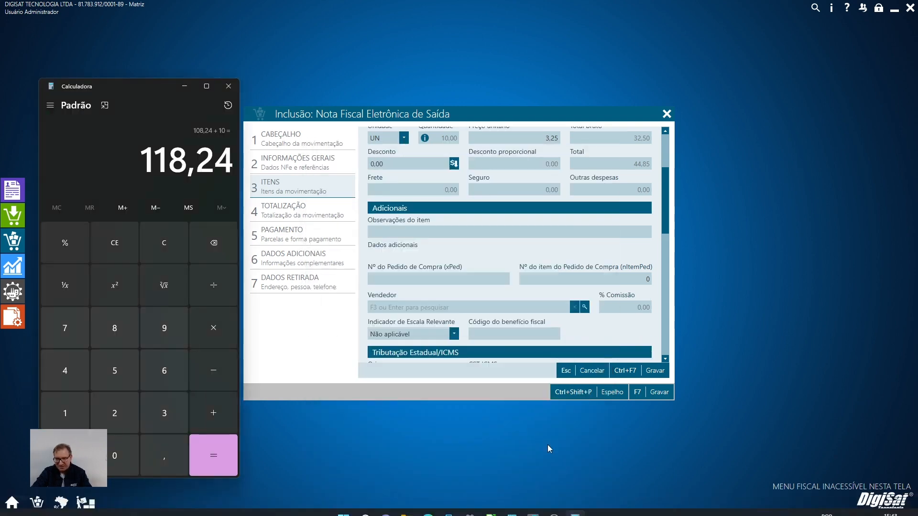
text(6,50)
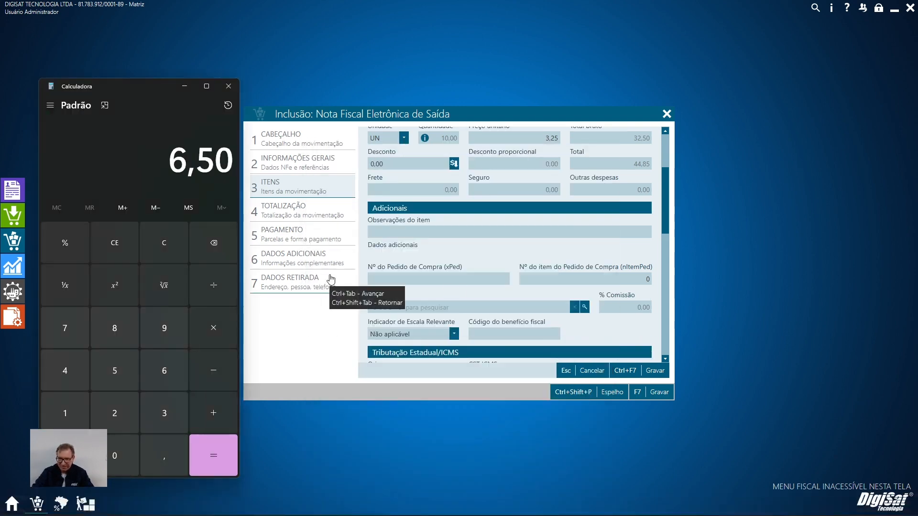
text(*10=)
scroll(451, 282, down, 7)
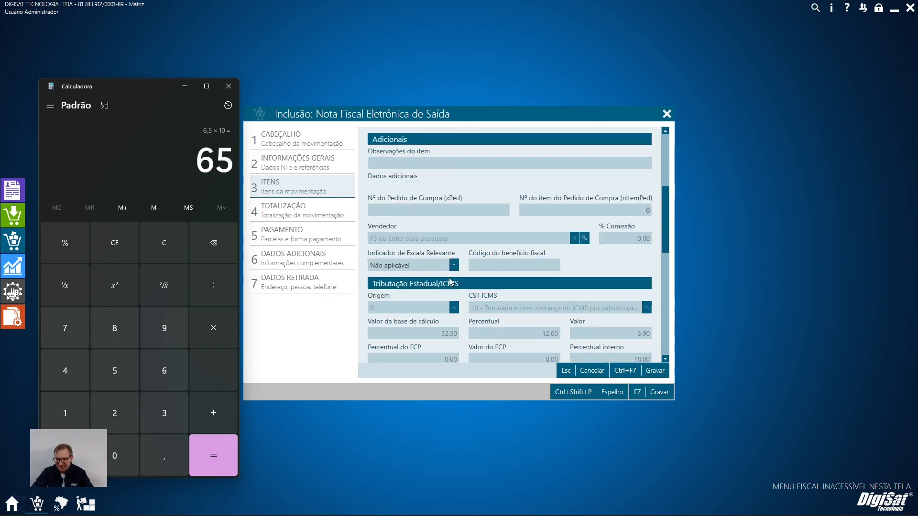
scroll(451, 282, down, 1)
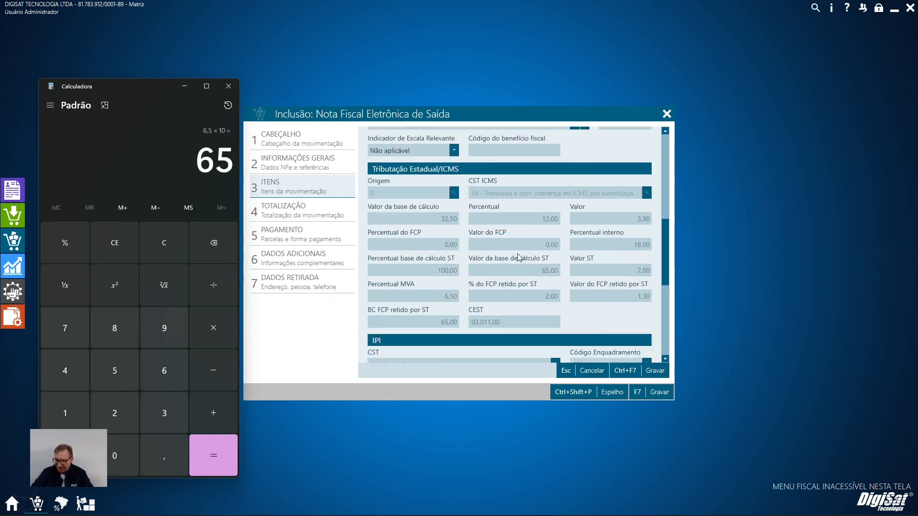
Calculate 18% of the 65,00 ST base and subtract the 3,90 own ICMS to verify the item's Valor ST.
text(*)
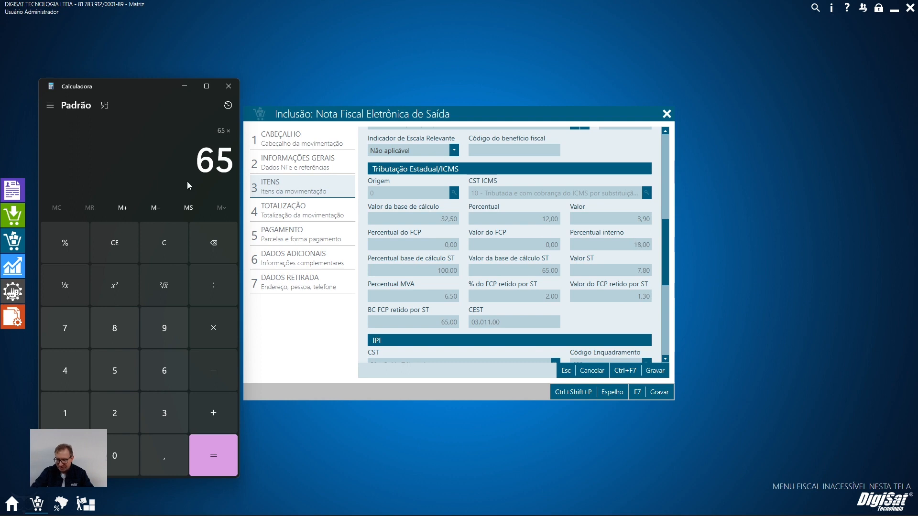
text(18)
click(70, 245)
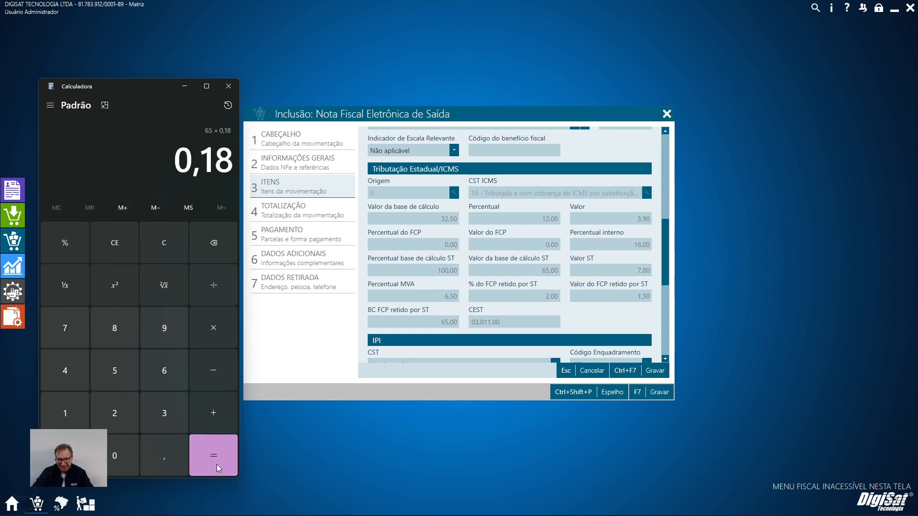
click(217, 464)
text(-)
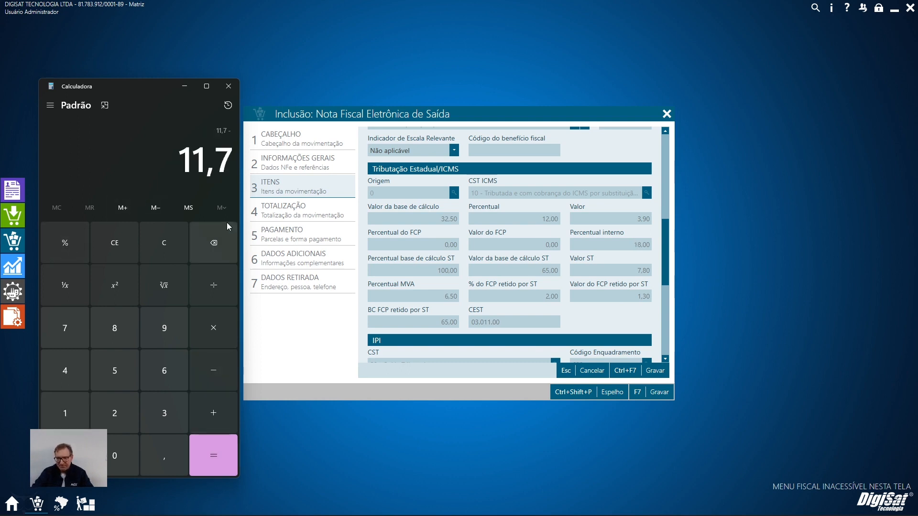
text(3,90)
key(Return)
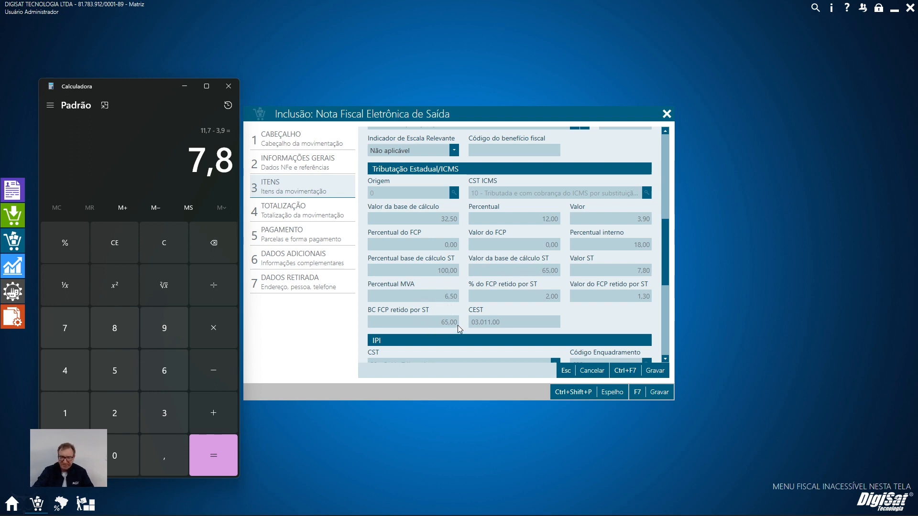
Review the Contribuinte percentages for RS in Tributado com ST, including the FCP retido por ST, and save them replicated to the other recipients.
click(61, 503)
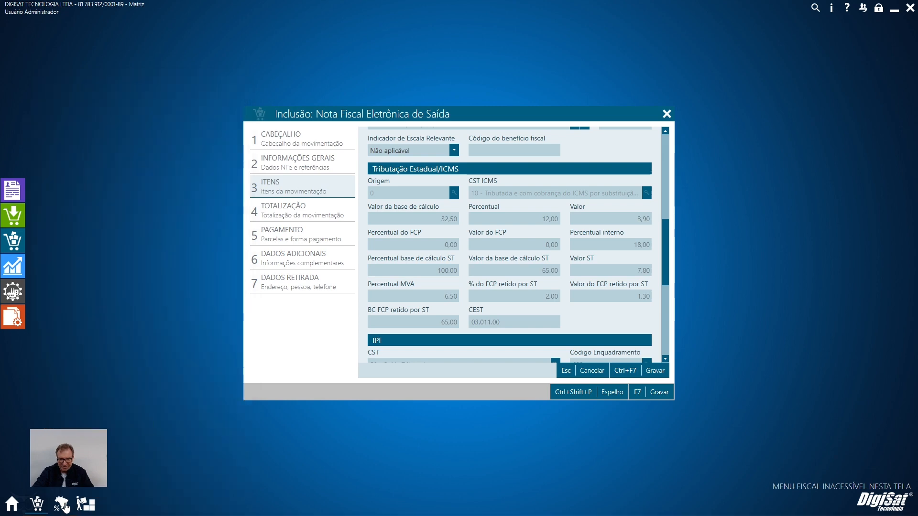
click(272, 304)
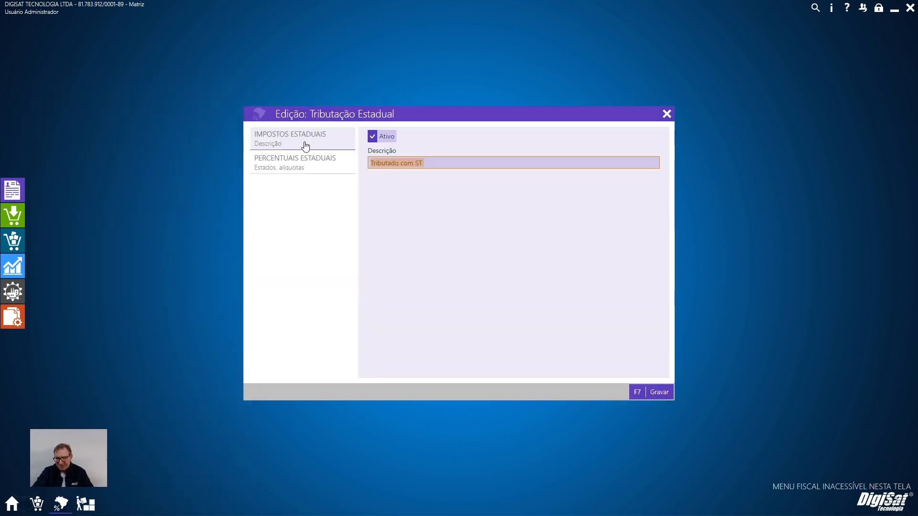
click(299, 163)
scroll(520, 240, down, 5)
click(650, 348)
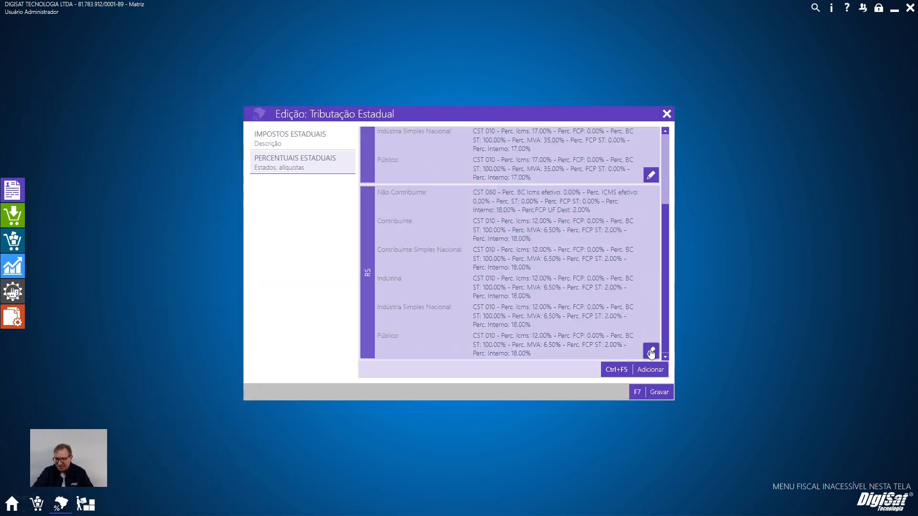
click(655, 197)
scroll(530, 260, down, 5)
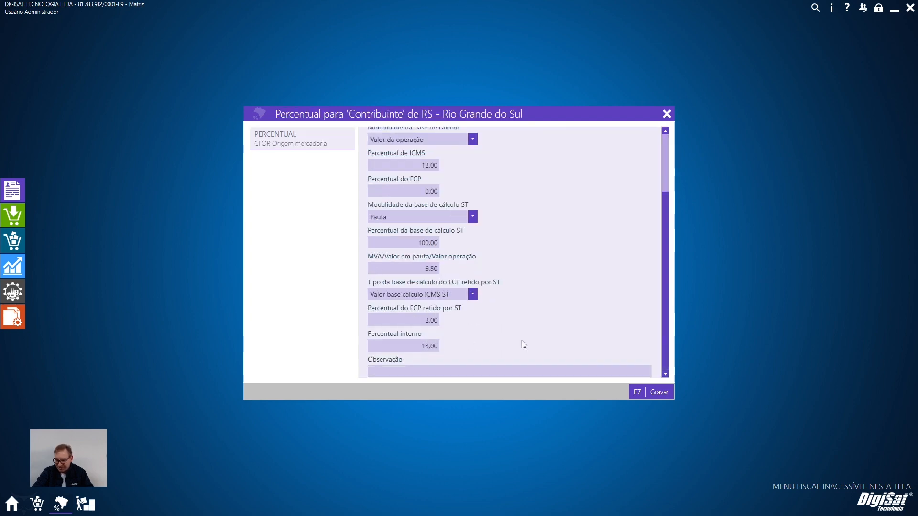
click(657, 398)
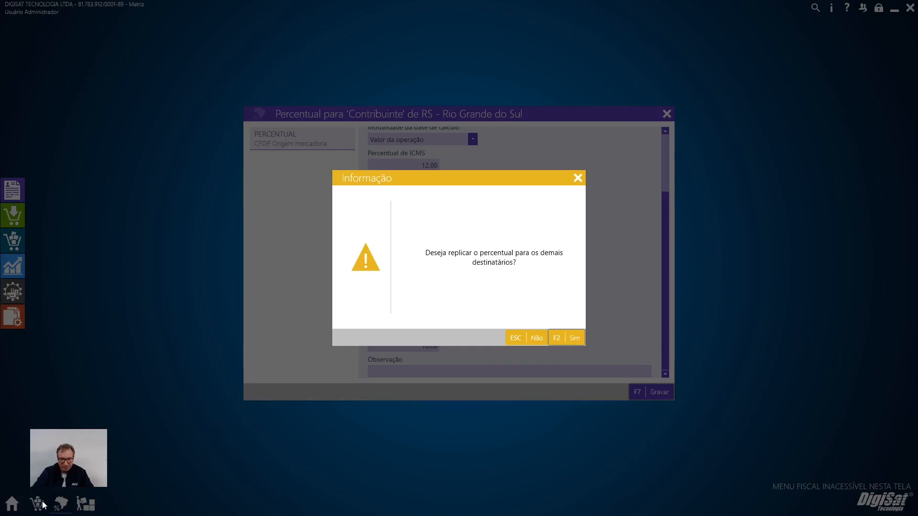
click(563, 337)
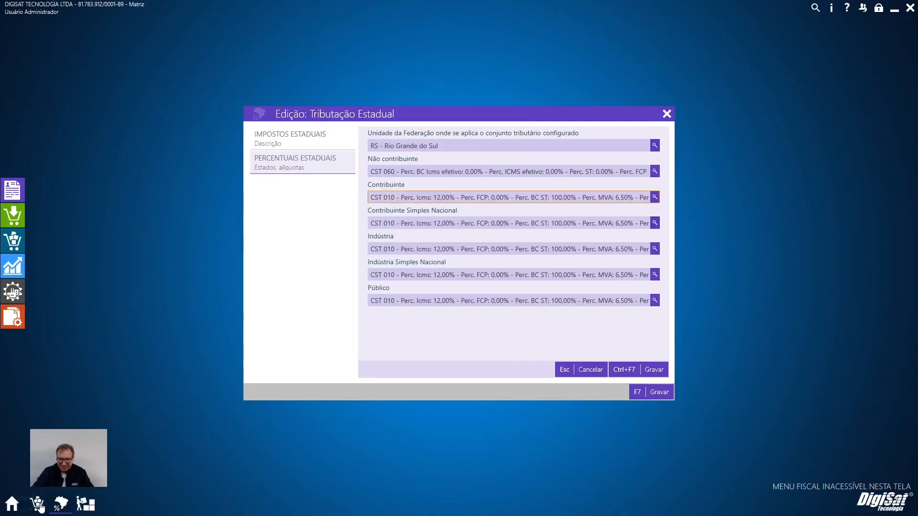
Return to the NF-e item and calculate 2% of the 65,00 ST base in Calculator to verify the FCP retido por ST.
click(39, 506)
key(super)
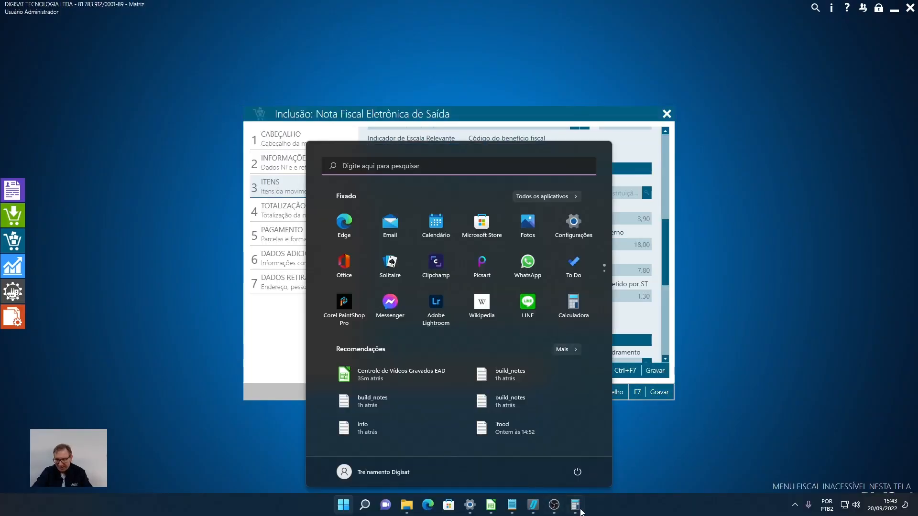
click(575, 506)
key(Escape)
text(65)
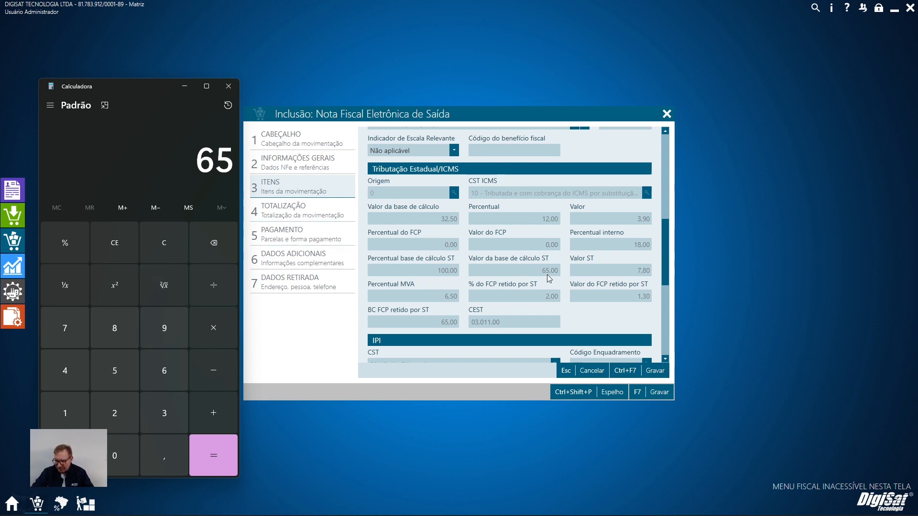
text(*2%)
key(Return)
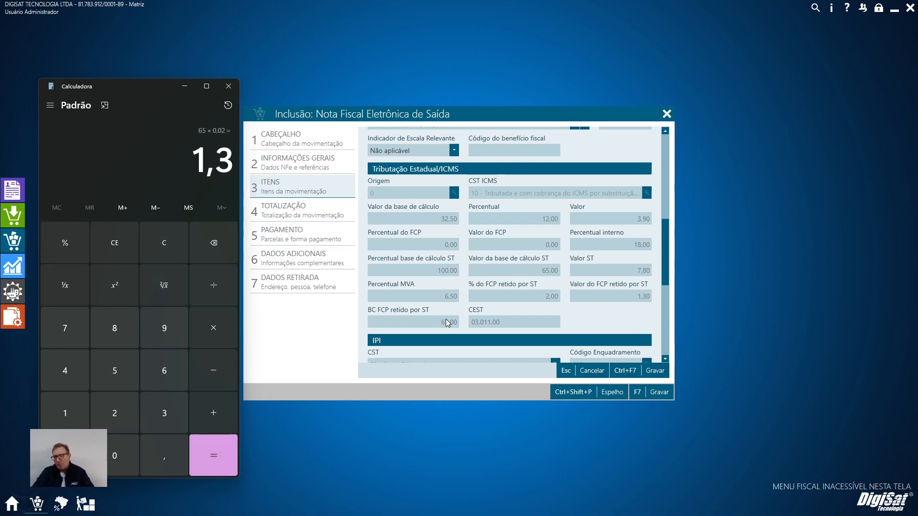
Add the item's 32,50 gross total and its 3,25 IPI value in Calculator.
key(Escape)
scroll(454, 312, up, 5)
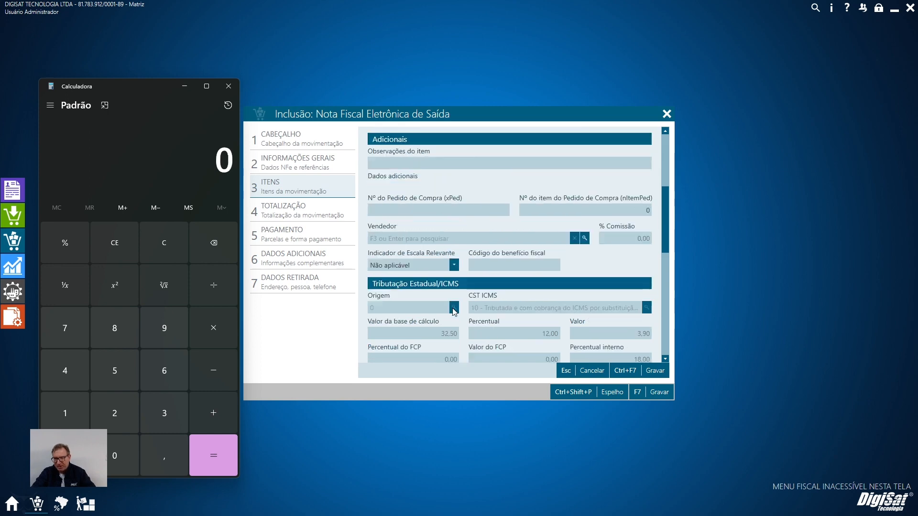
text(32,50)
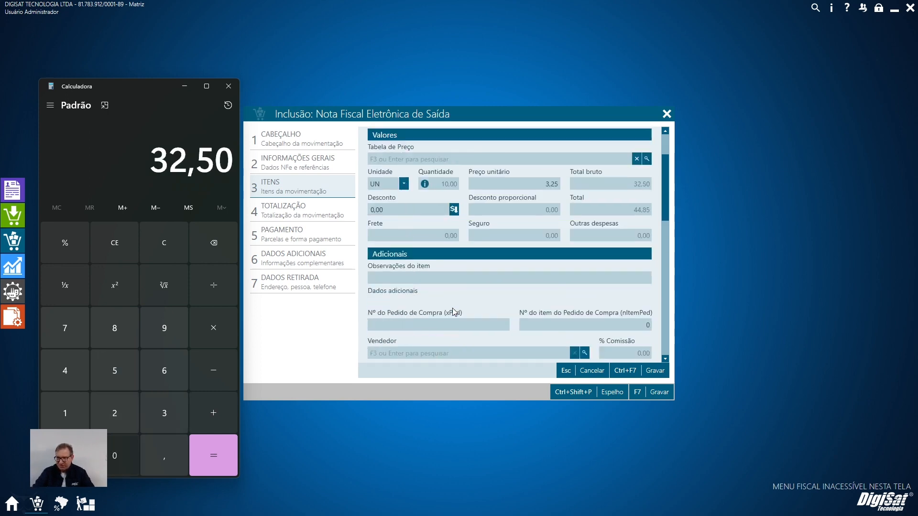
key(BackSpace)
text(+)
scroll(533, 317, down, 5)
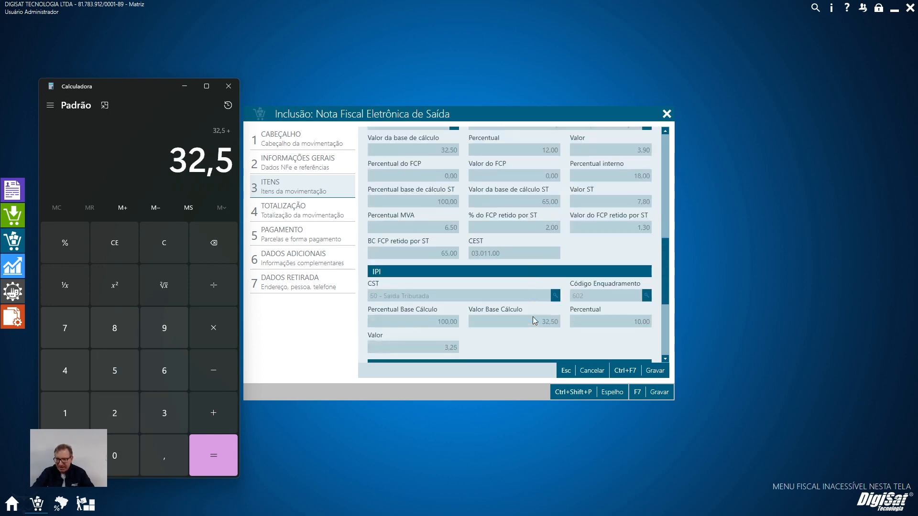
text(3,25)
key(Return)
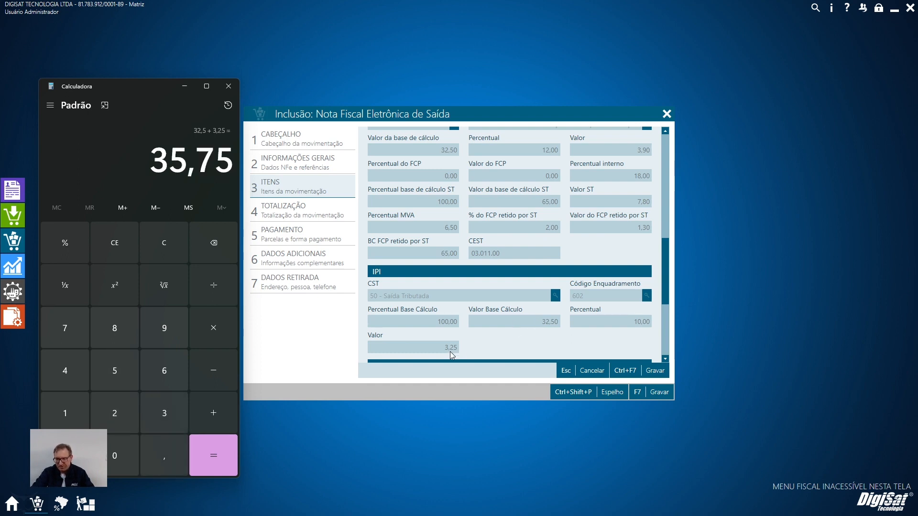
Add the 7,80 Valor ST and the 1,30 FCP retido por ST in Calculator, and recheck the item's values.
scroll(533, 318, up, 3)
text(7,80)
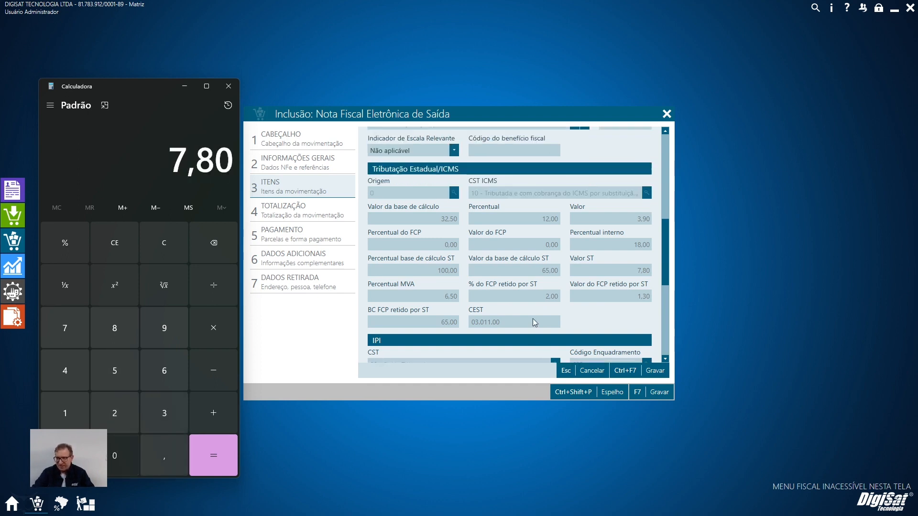
text(+1,3)
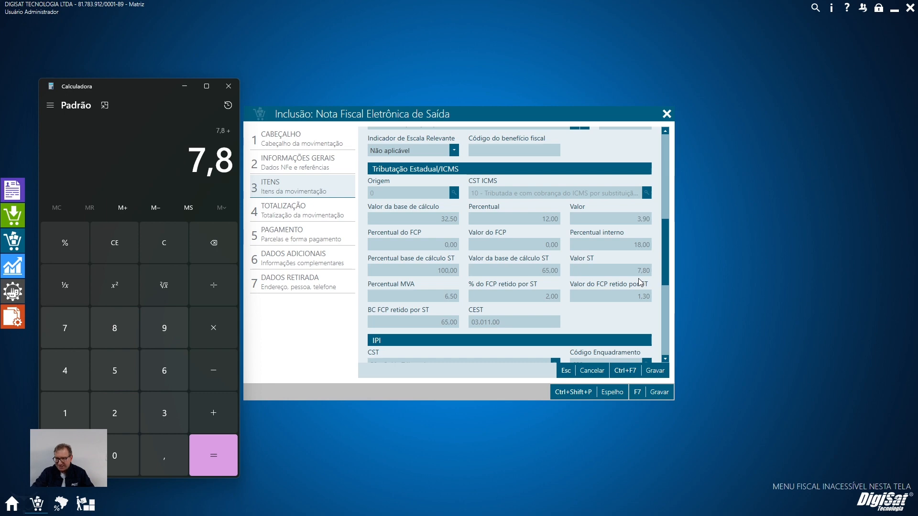
key(Return)
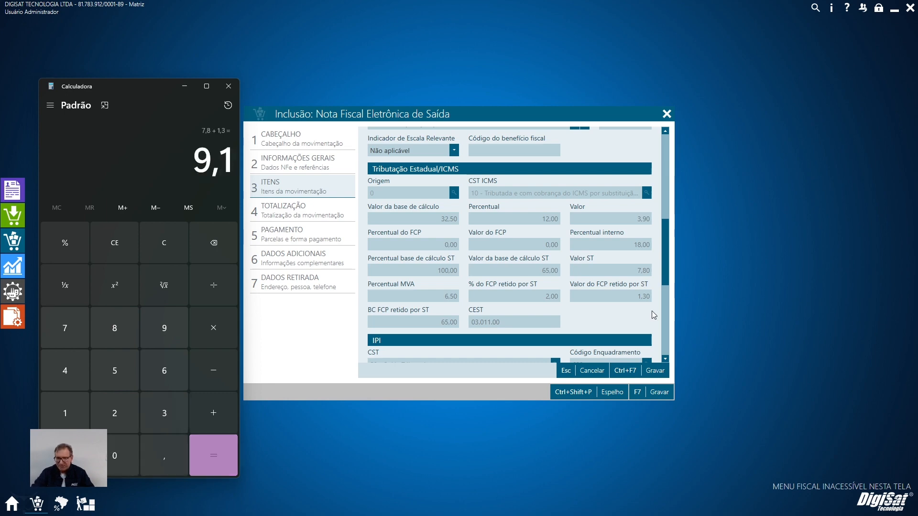
scroll(652, 310, down, 1)
scroll(646, 317, down, 2)
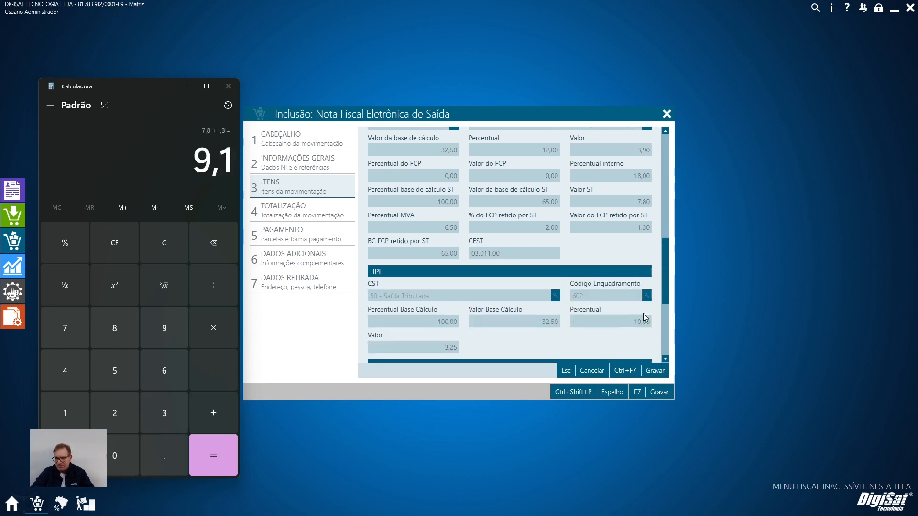
scroll(646, 317, up, 13)
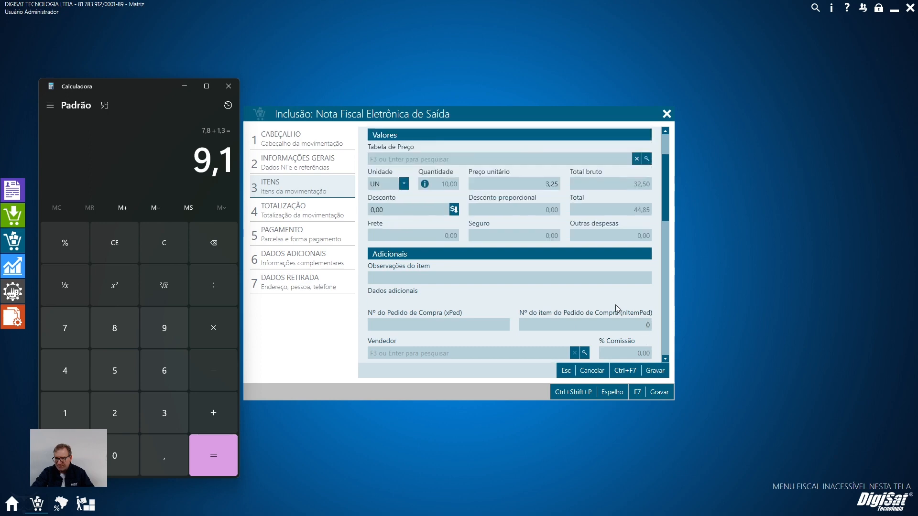
Sum 32,50, 3,25 IPI, 7,80 ST and 1,30 FCP in Calculator, compare the result with the item's Total, and save the item.
key(Escape)
text(32,5 +)
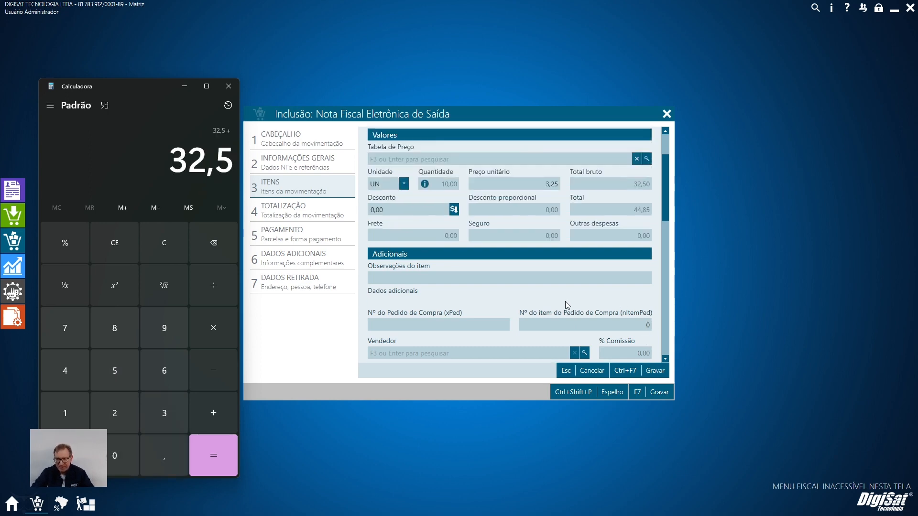
scroll(534, 314, down, 9)
scroll(534, 311, down, 3)
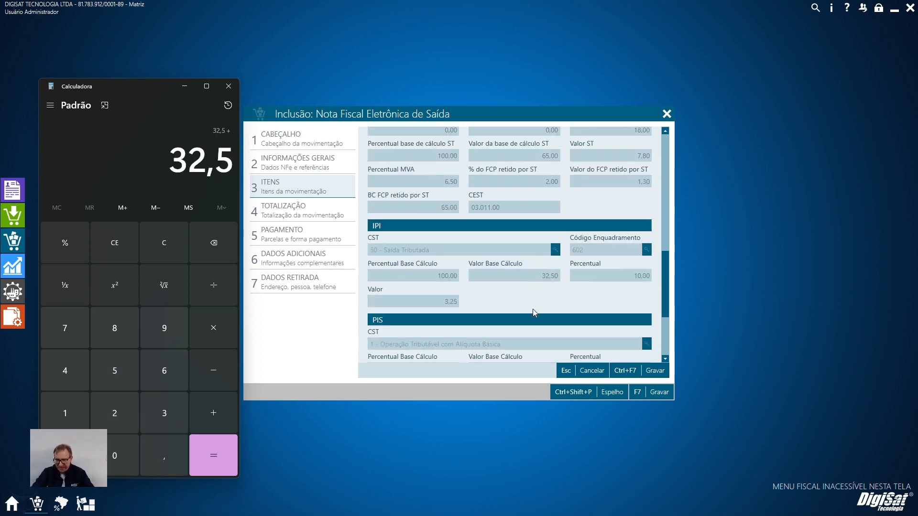
text(3,25+)
scroll(533, 312, up, 2)
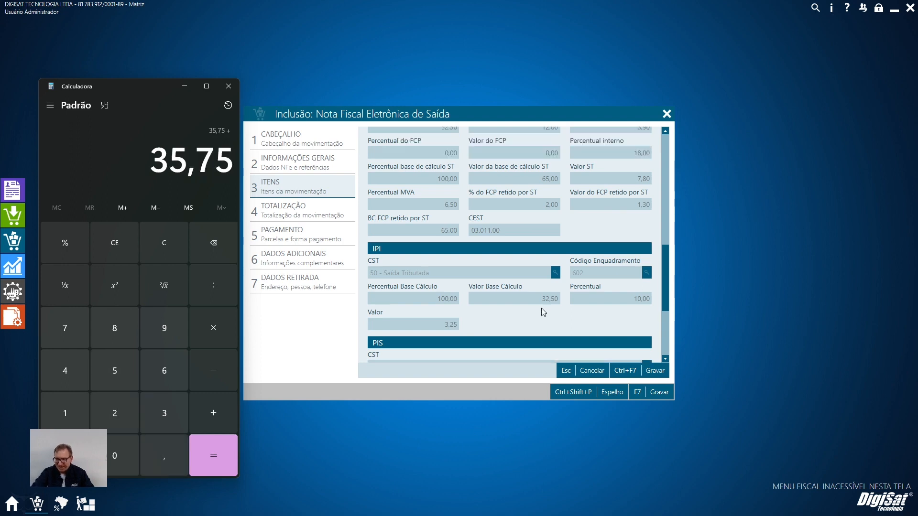
text(7,80+1,30)
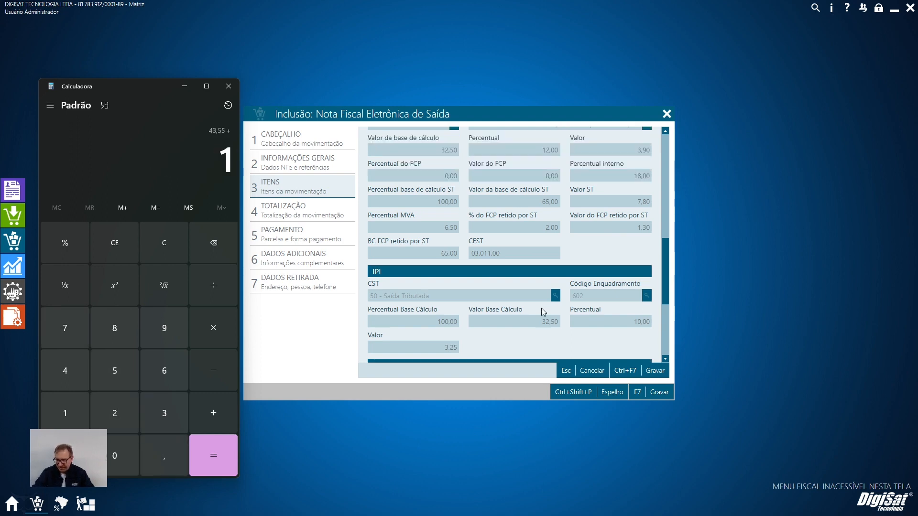
key(Return)
scroll(625, 262, up, 10)
scroll(624, 263, up, 3)
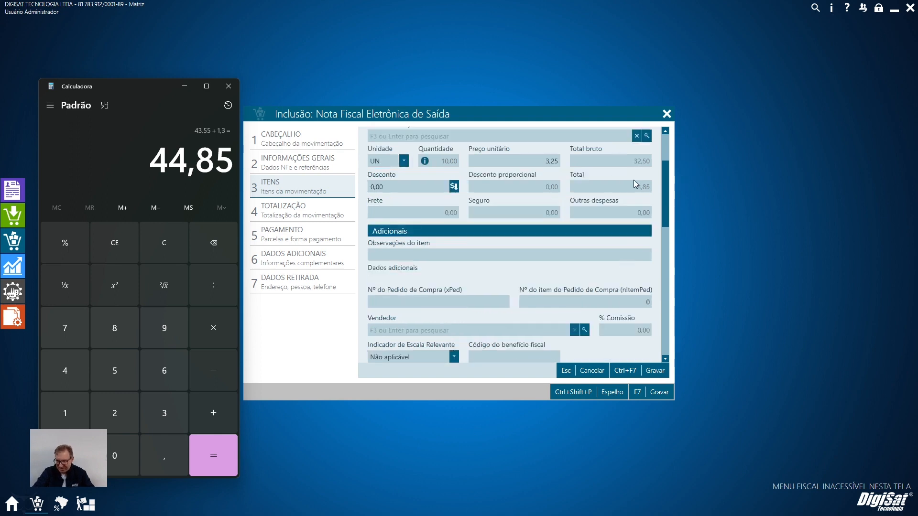
click(655, 371)
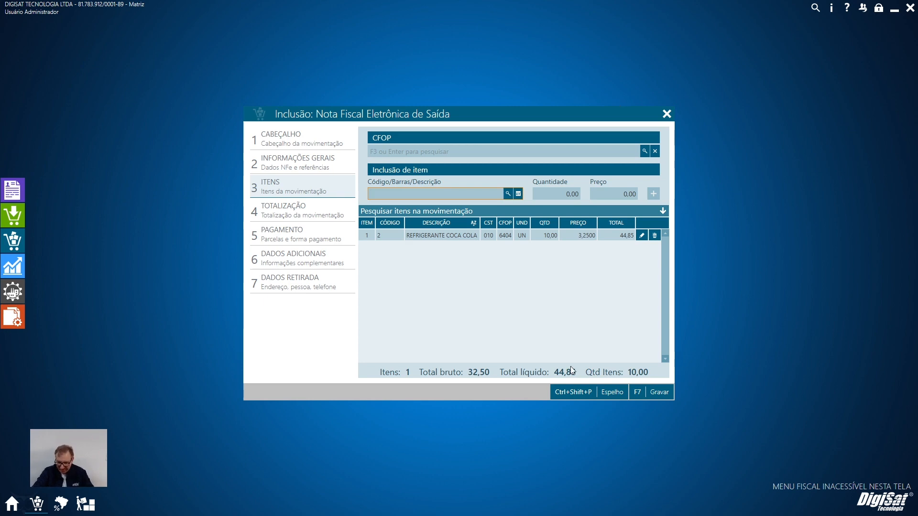
Open the Contribuinte percentages for RS in the state taxation and examine the MVA/Valor em pauta/Valor operação field.
click(61, 504)
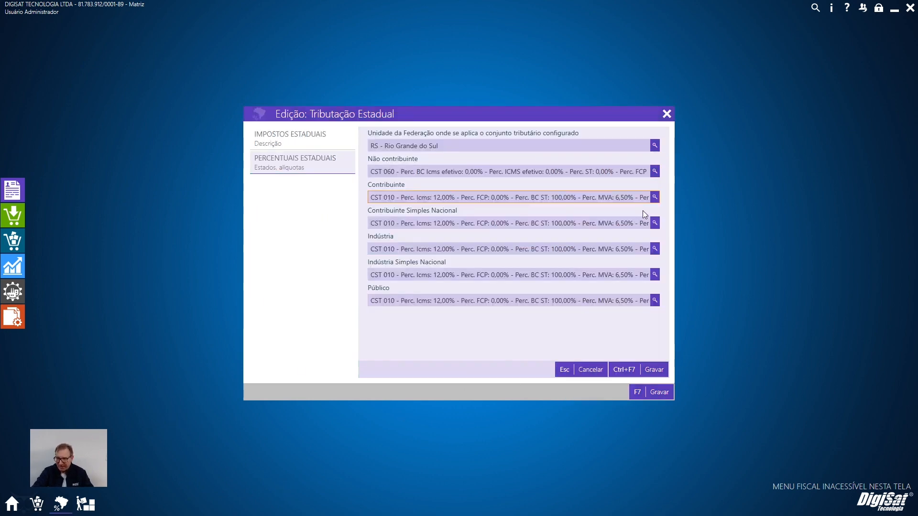
click(654, 198)
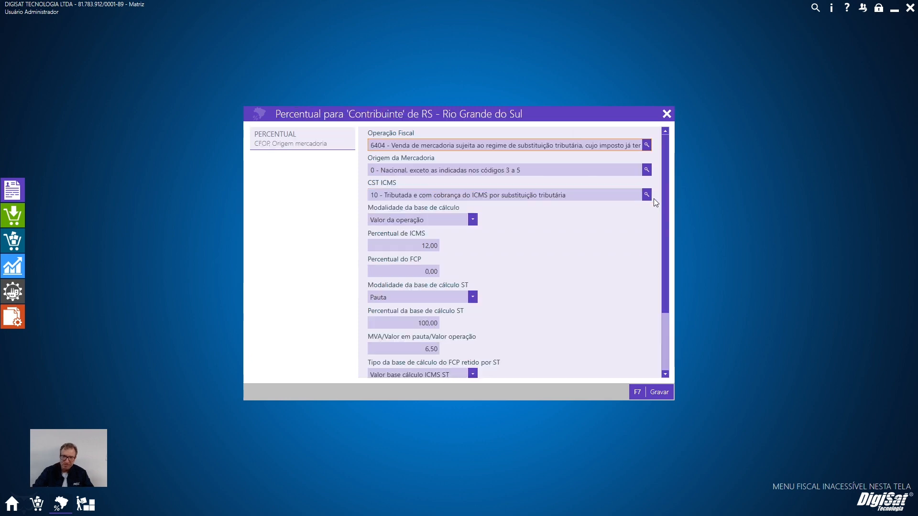
click(411, 348)
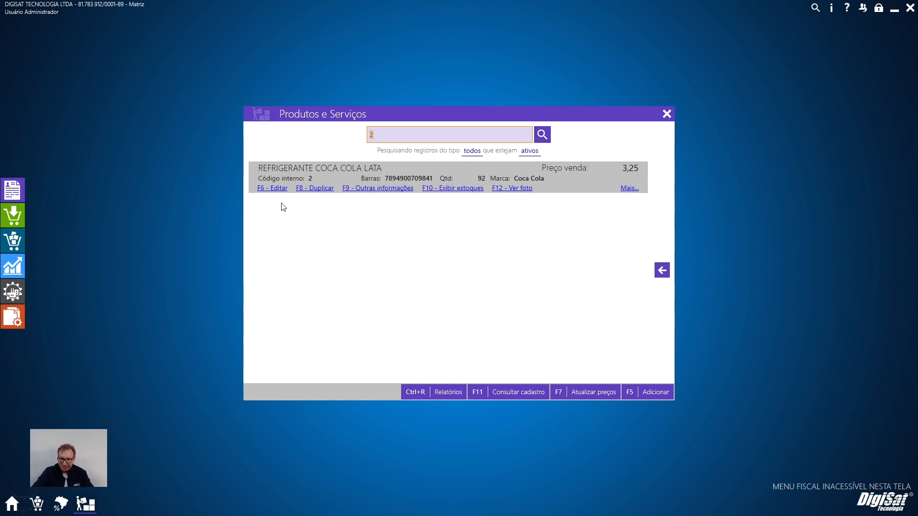
Open REFRIGERANTE COCA COLA LATA for editing and examine its sale price settings.
click(270, 191)
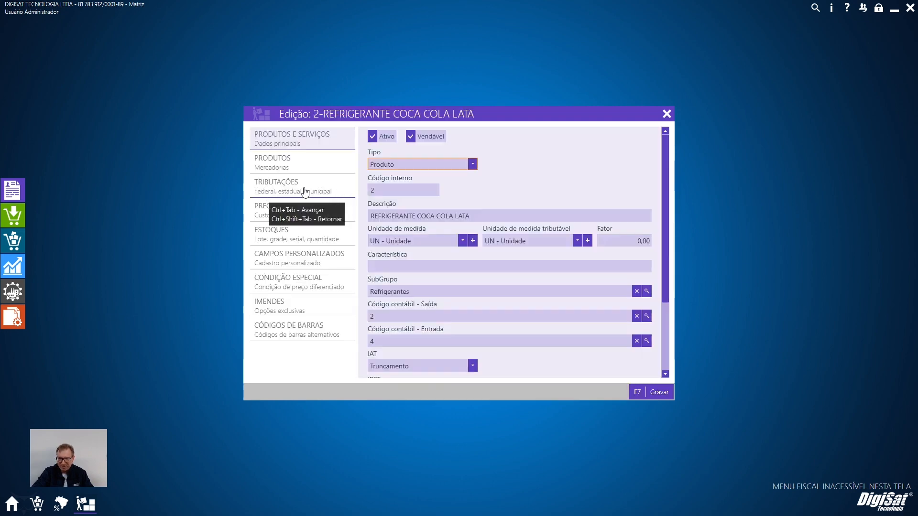
click(304, 190)
click(308, 218)
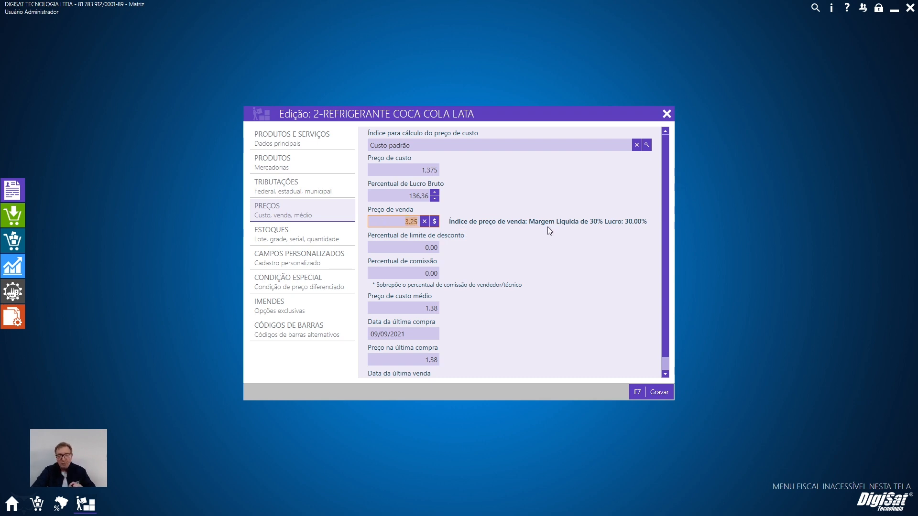
Return to the RS Contribuinte percentages and save them with the Pauta basis, replicating them to the other recipients.
mouse_move(61, 503)
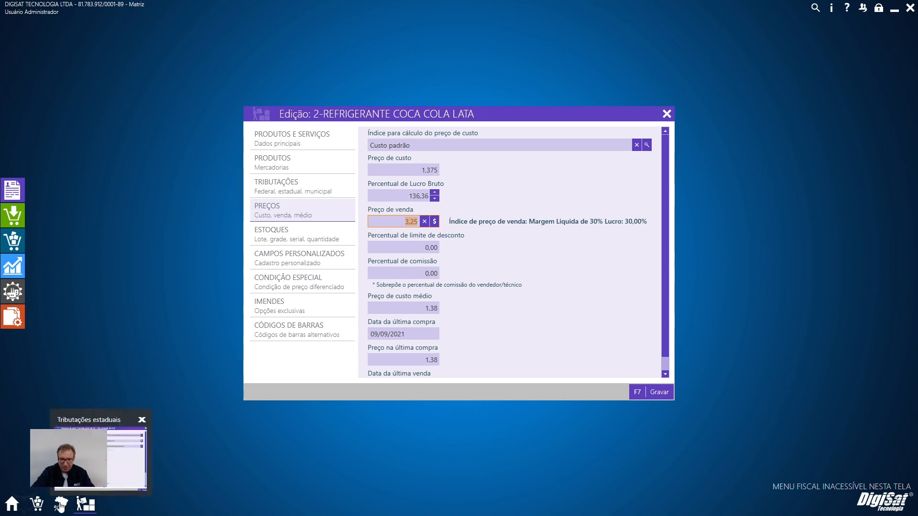
click(101, 459)
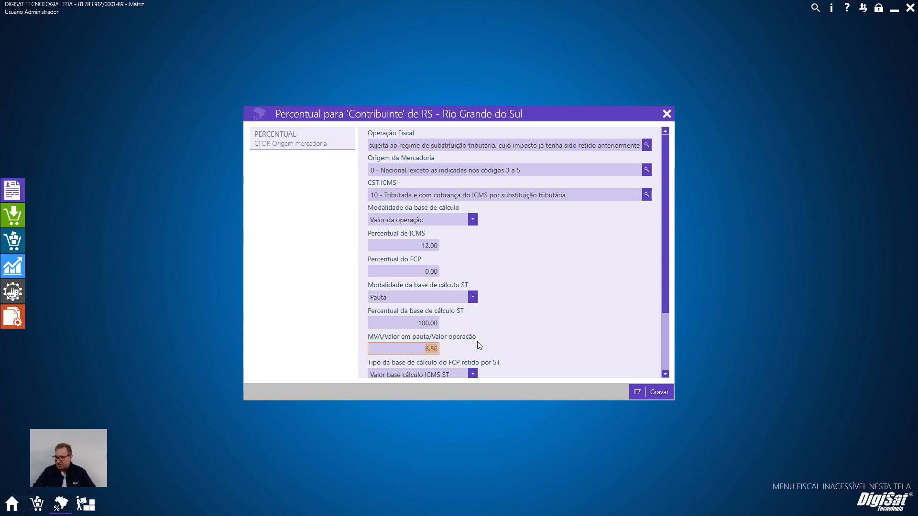
click(637, 392)
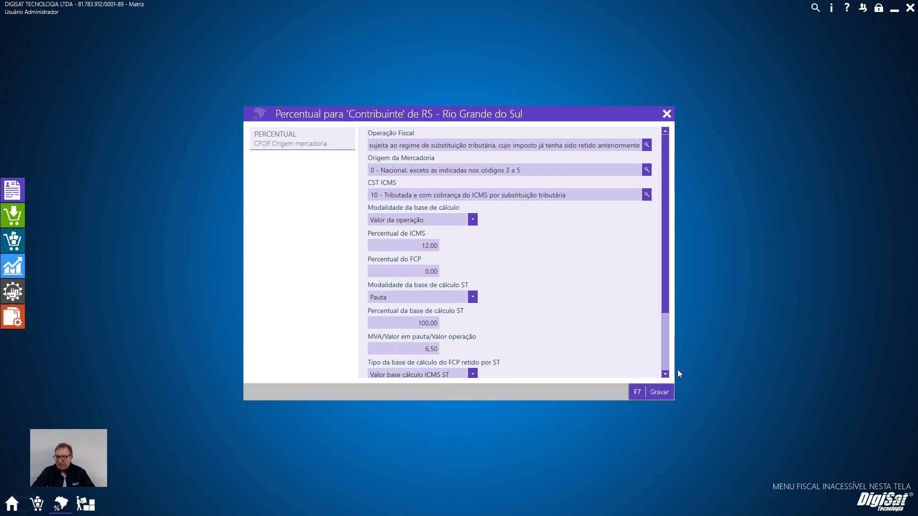
click(651, 391)
click(566, 337)
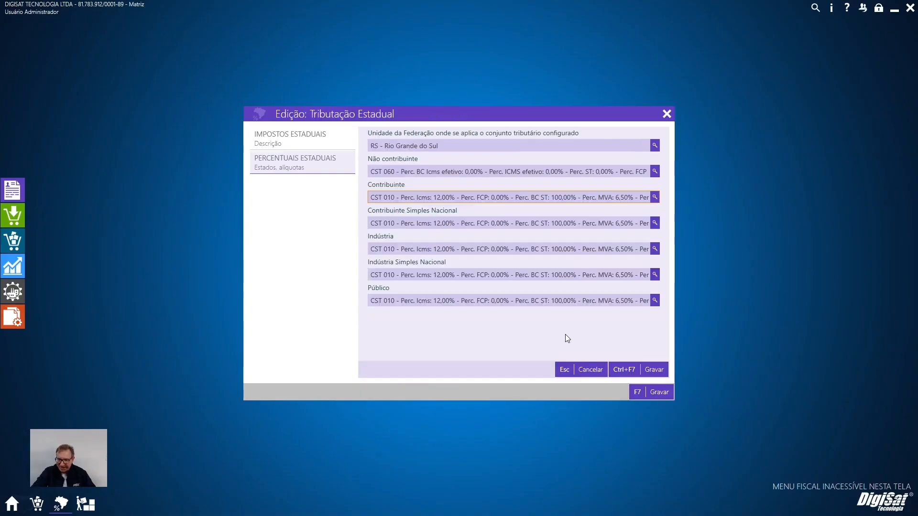
Remove the REFRIGERANTE COCA COLA LATA item from the NF-e items.
click(39, 505)
click(658, 236)
Calculate 3,25 × 12 in the Calculator and set REFRIGERANTE COCA COLA LATA's Preço de venda to 39,00.
click(87, 505)
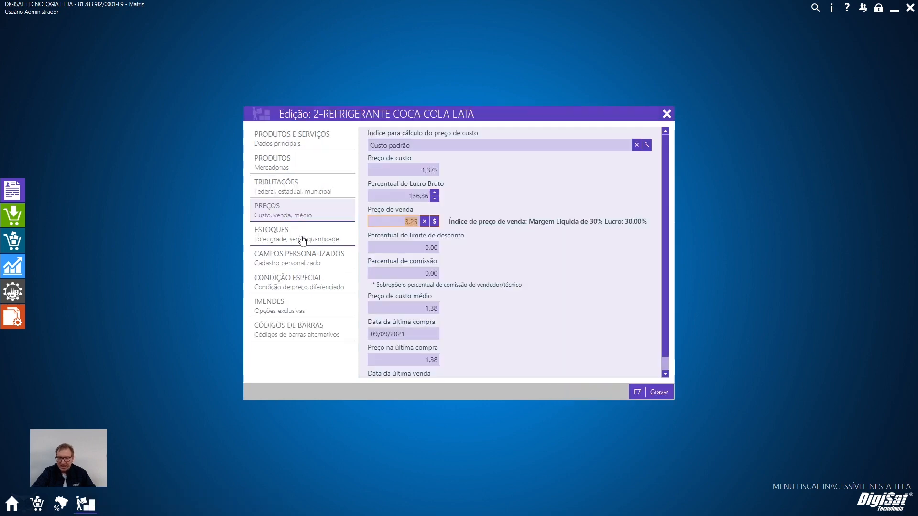
key(super+r)
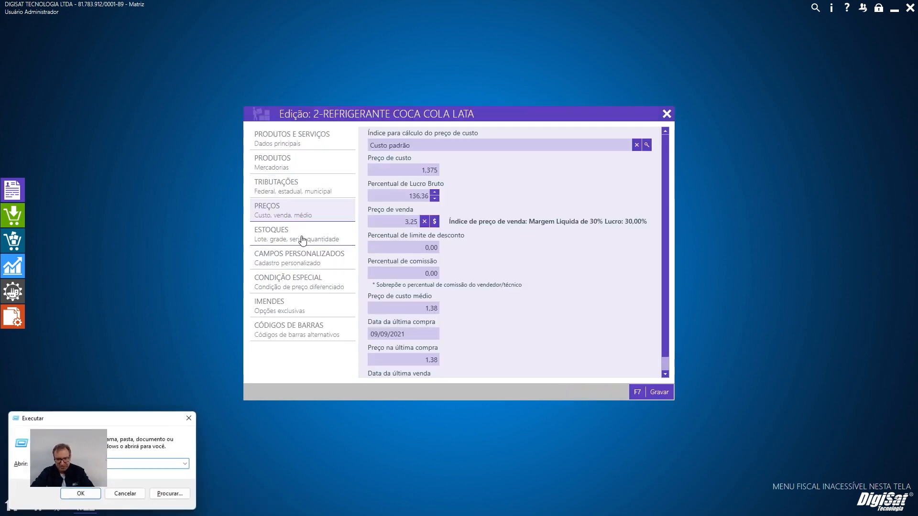
key(Escape)
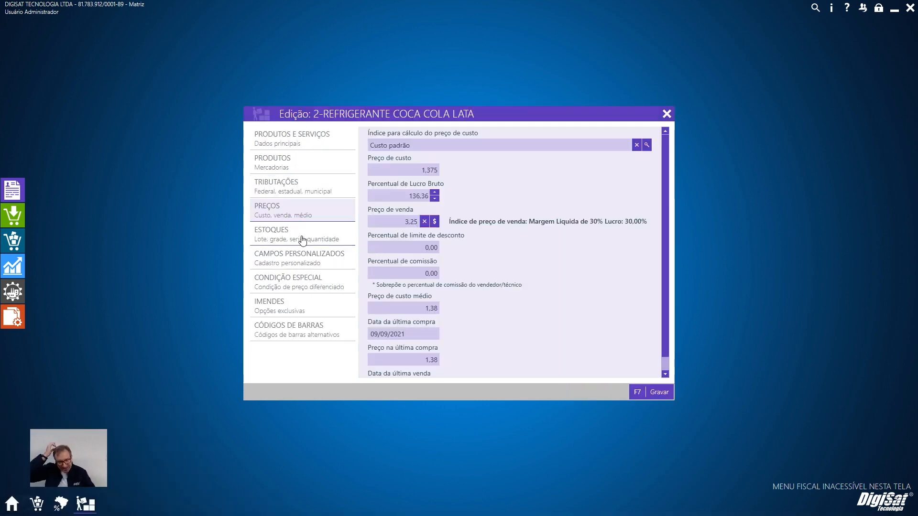
text(3,2)
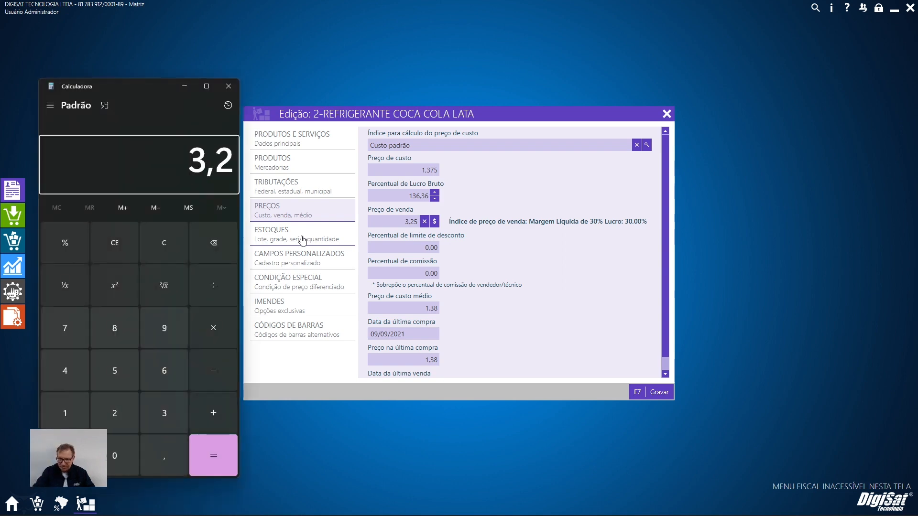
text(5*12)
key(Return)
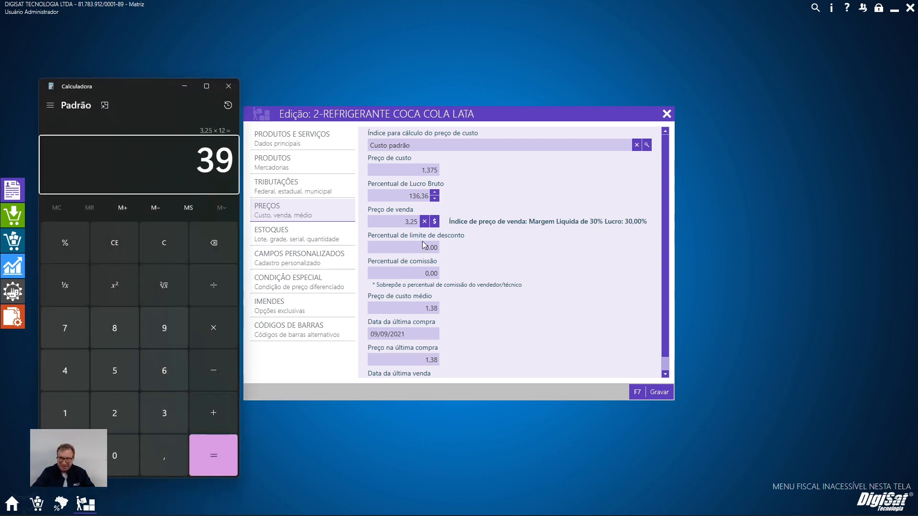
drag(384, 223, 422, 224)
text(39)
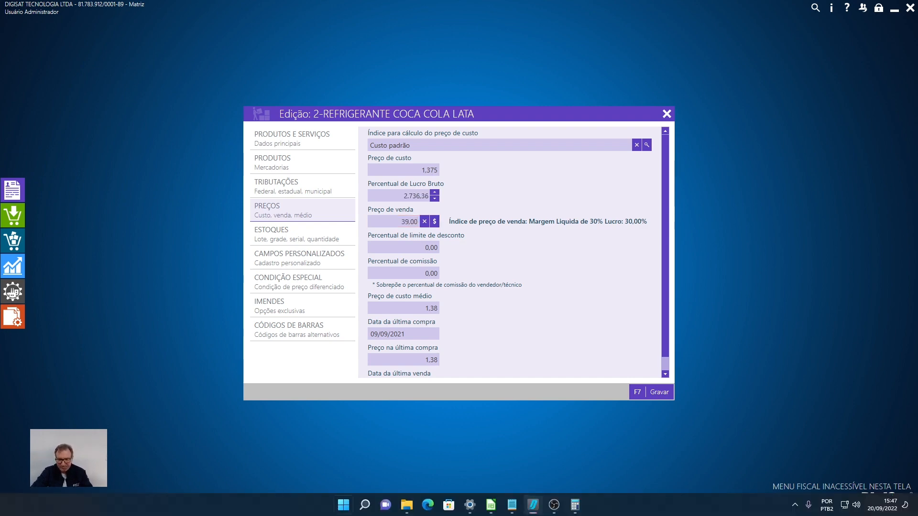
Close the leftover Calculator window, reopen the Calculator and multiply the 6,50 pauta value by 12.
key(super)
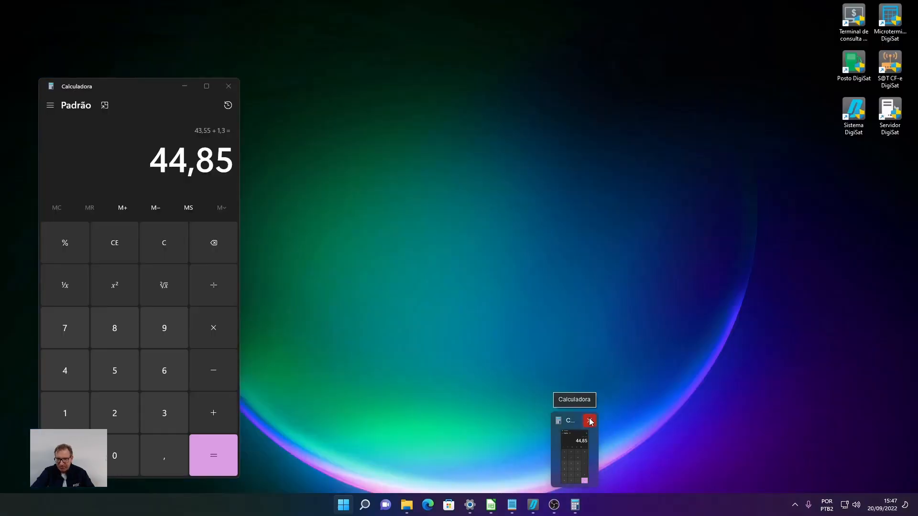
click(590, 420)
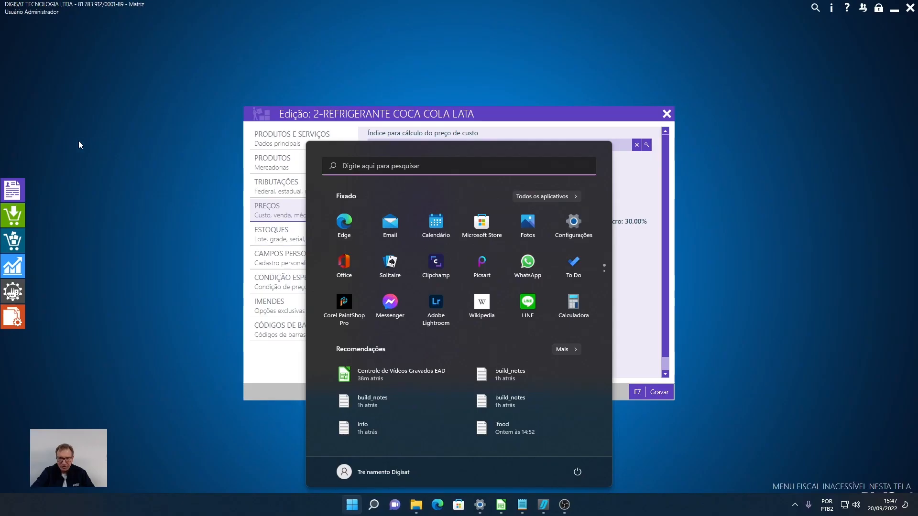
click(564, 505)
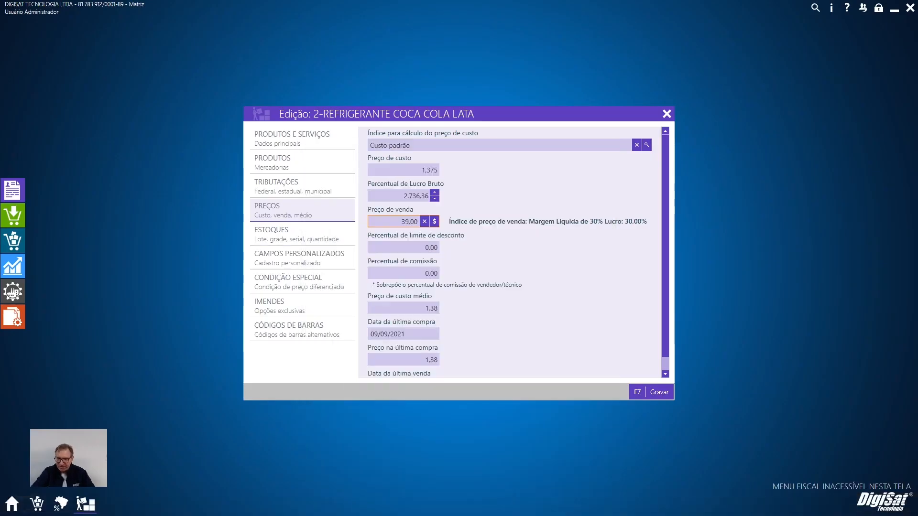
key(super)
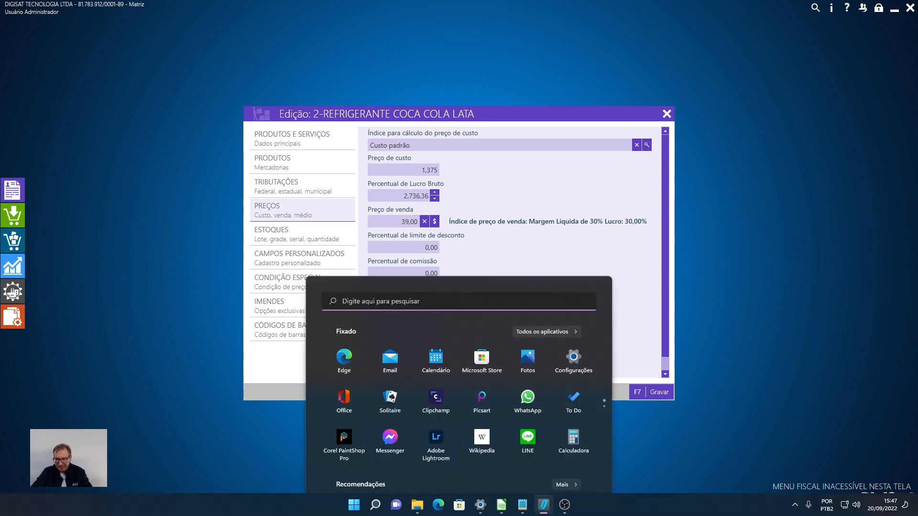
mouse_move(545, 509)
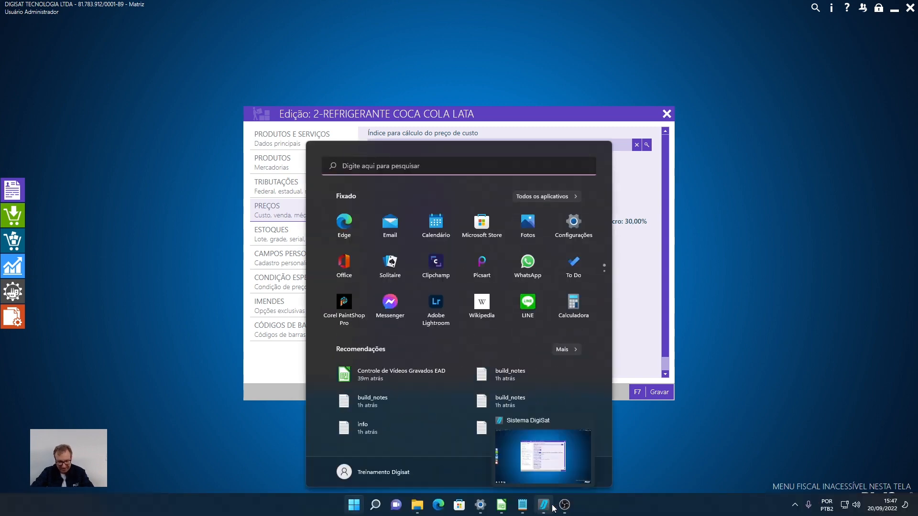
text(CAL)
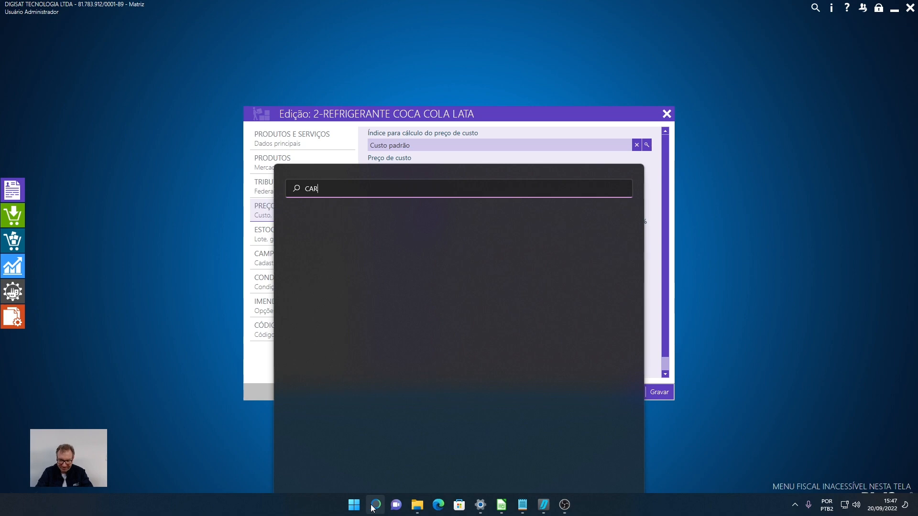
text(CULADORA)
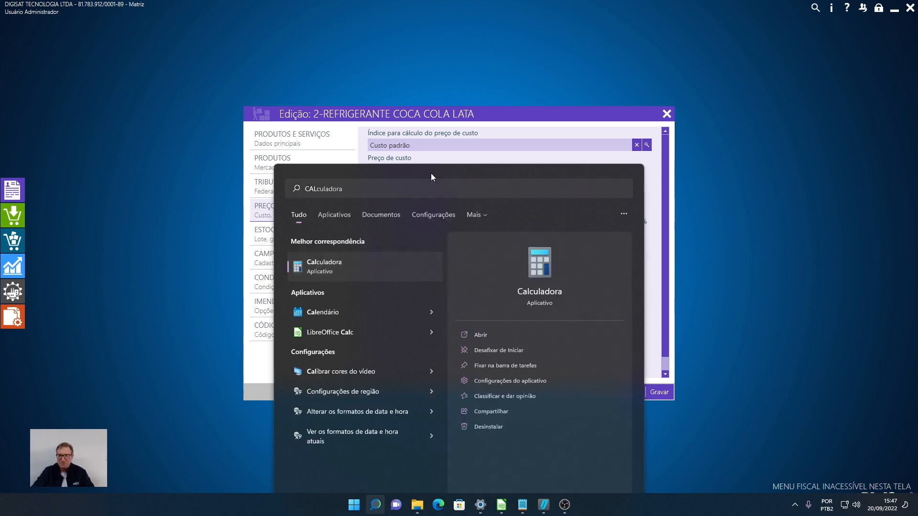
key(Return)
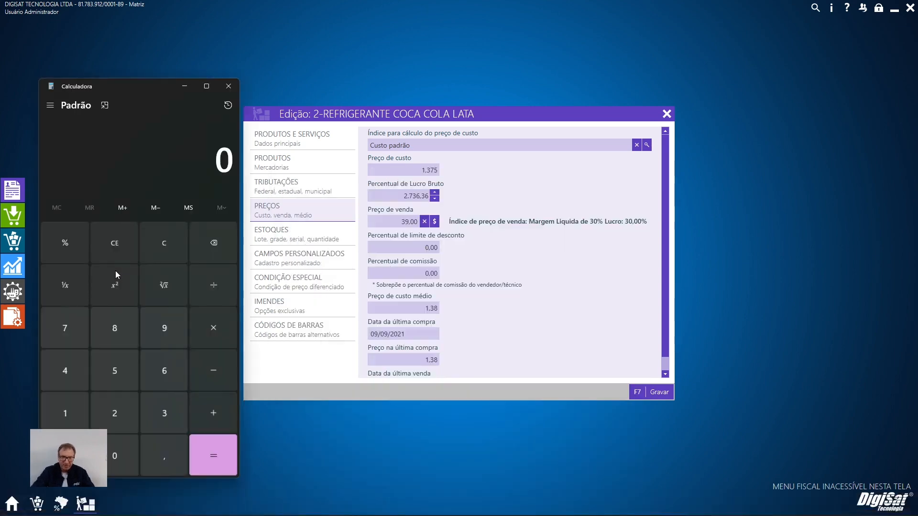
text(6,5)
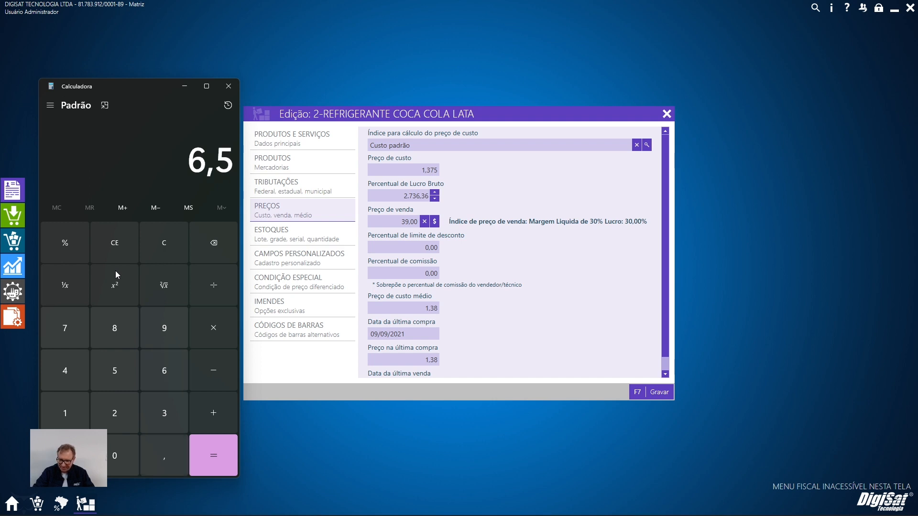
text(0*12)
key(Return)
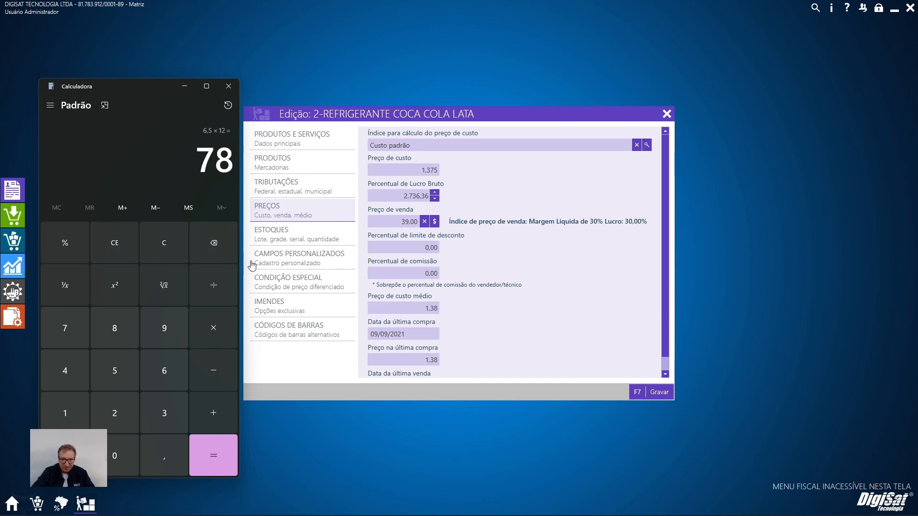
Set MVA/Valor em pauta/Valor operação to 78,00 for RS Contribuinte, replicate it to the other recipients and save the state taxation.
click(61, 503)
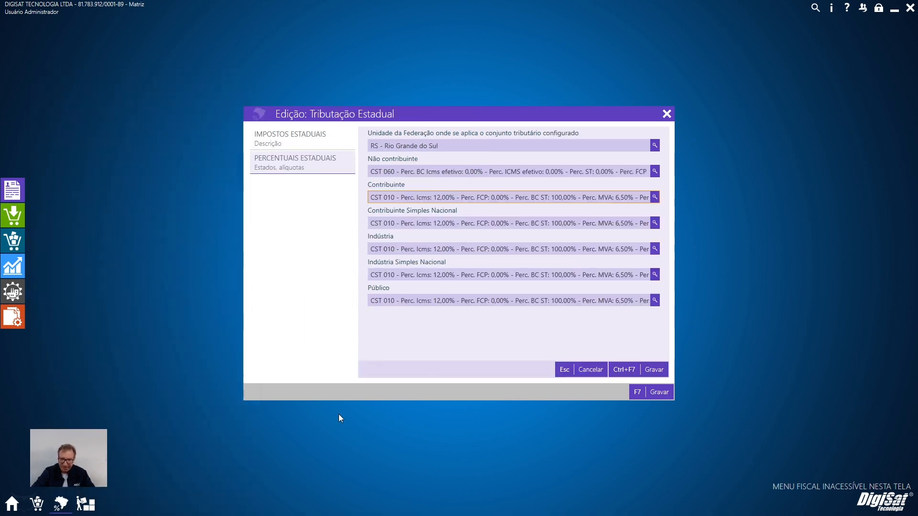
click(654, 197)
scroll(520, 225, down, 4)
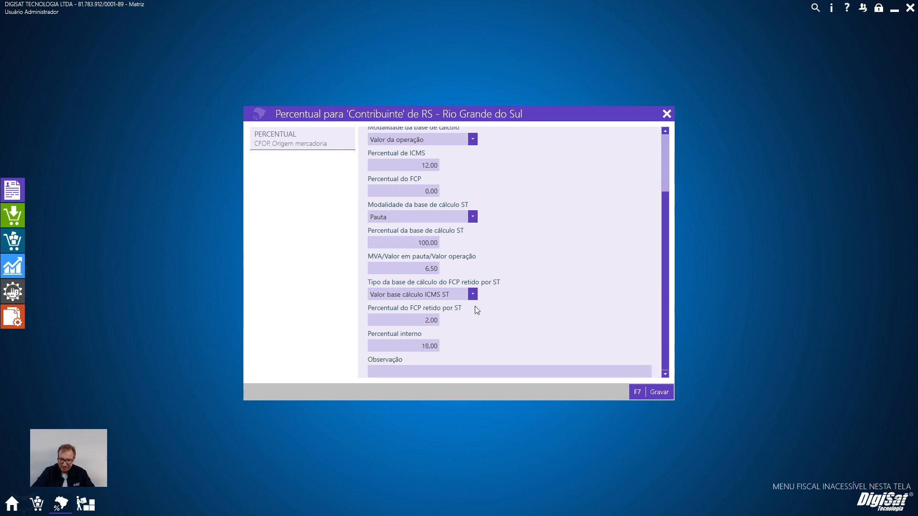
click(396, 273)
text(78)
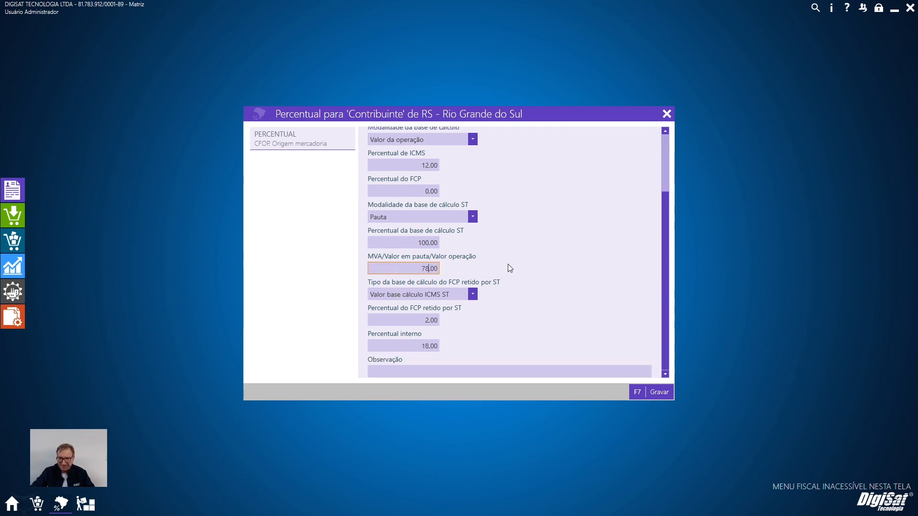
click(666, 393)
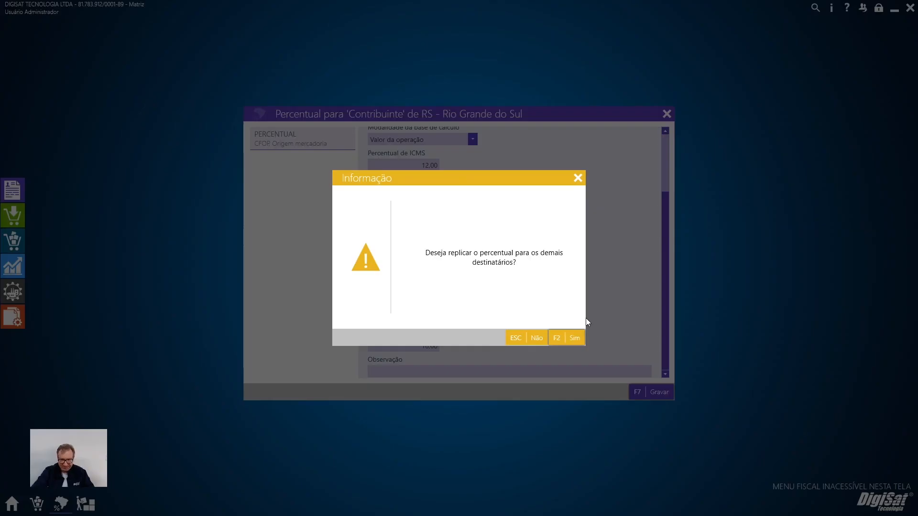
click(571, 336)
click(657, 394)
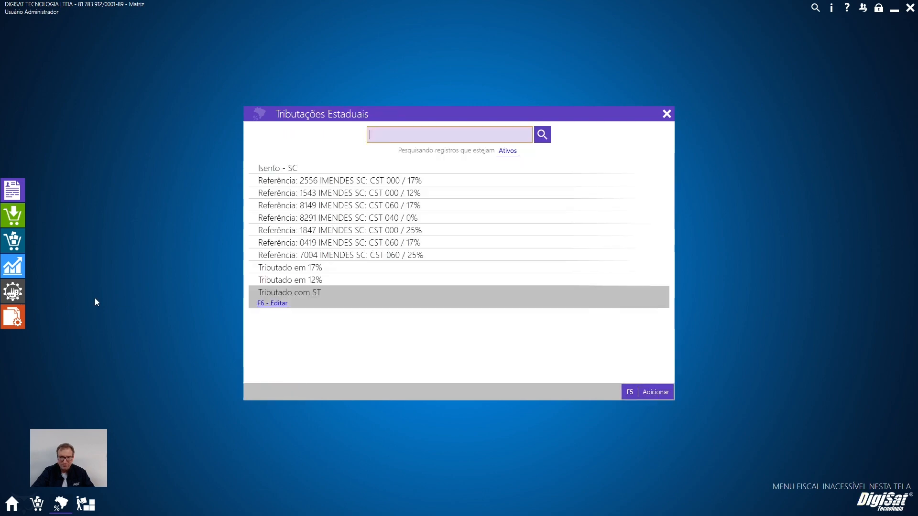
Look up the product with code 2 for the NF-e items.
click(13, 241)
text(299)
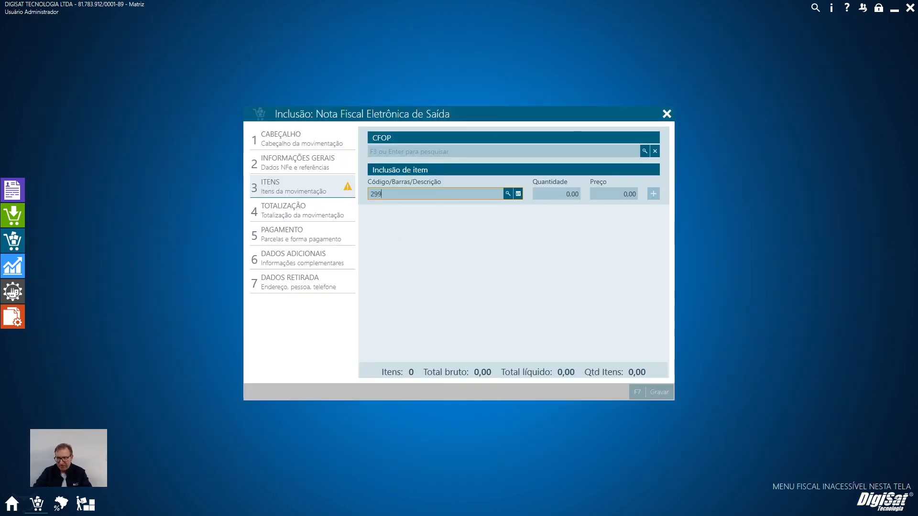
key(Return)
text(2)
key(Return)
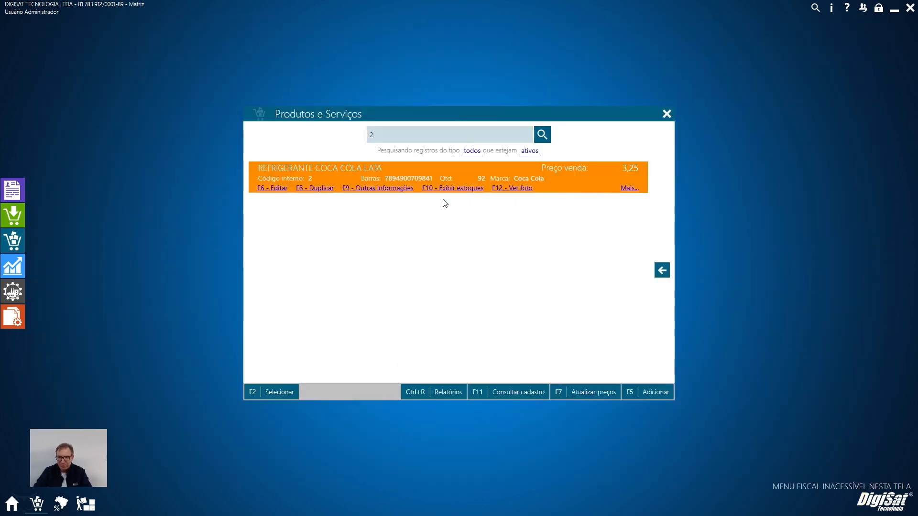
key(Return)
Save the product's edited sale price and add one REFRIGERANTE COCA COLA LATA to the NF-e items at 39,00.
click(85, 504)
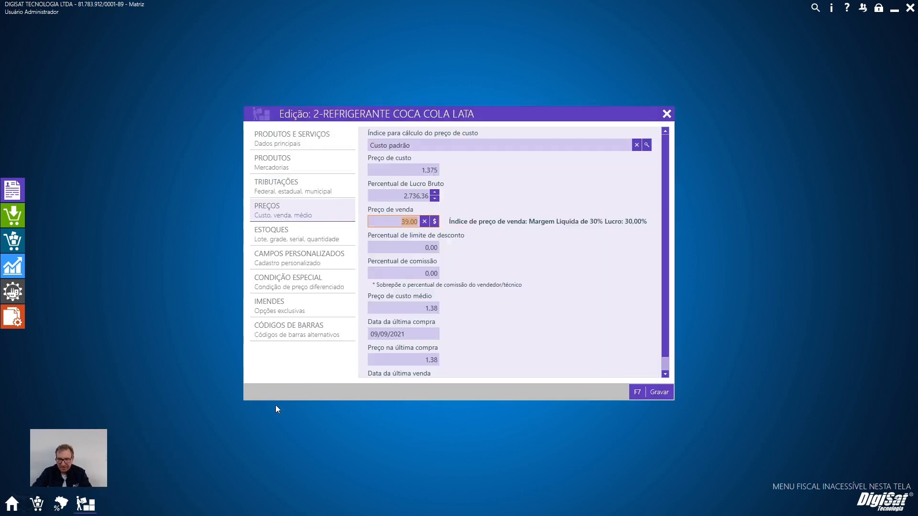
click(672, 395)
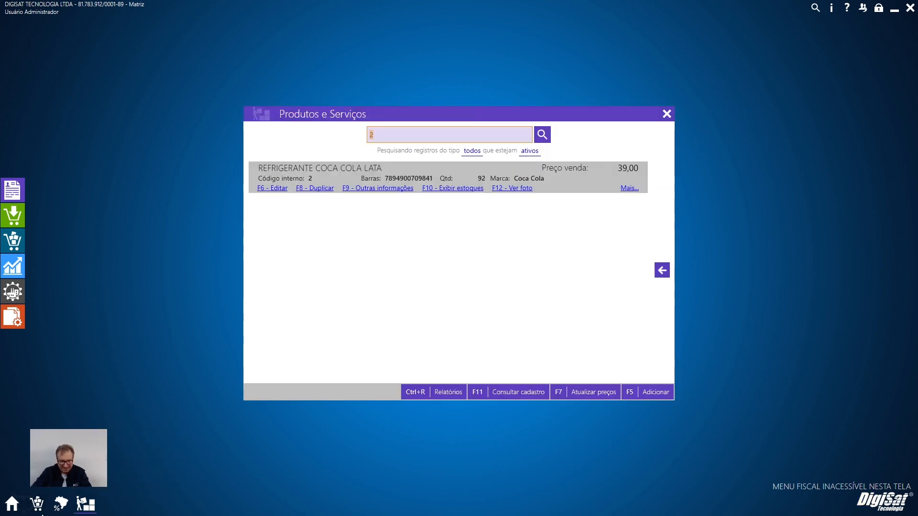
click(37, 508)
click(476, 192)
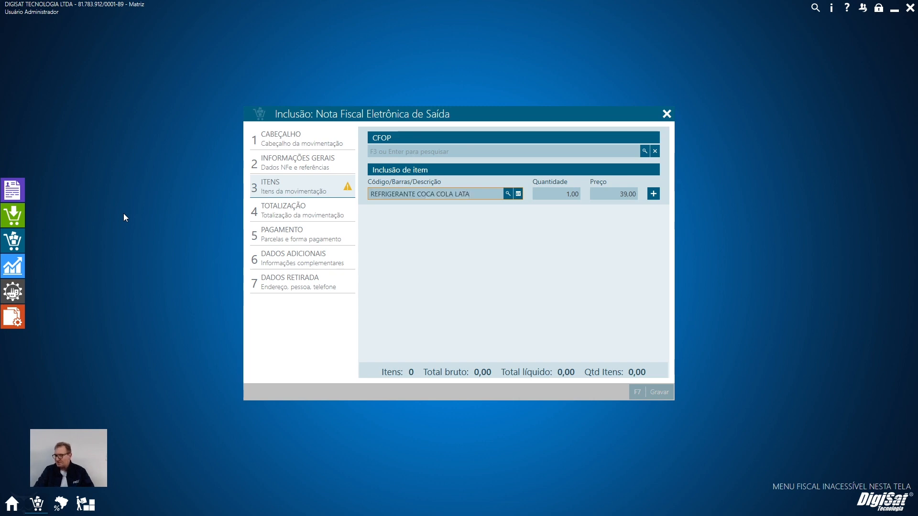
key(Tab)
key(Tab)
key(Return)
key(Return)
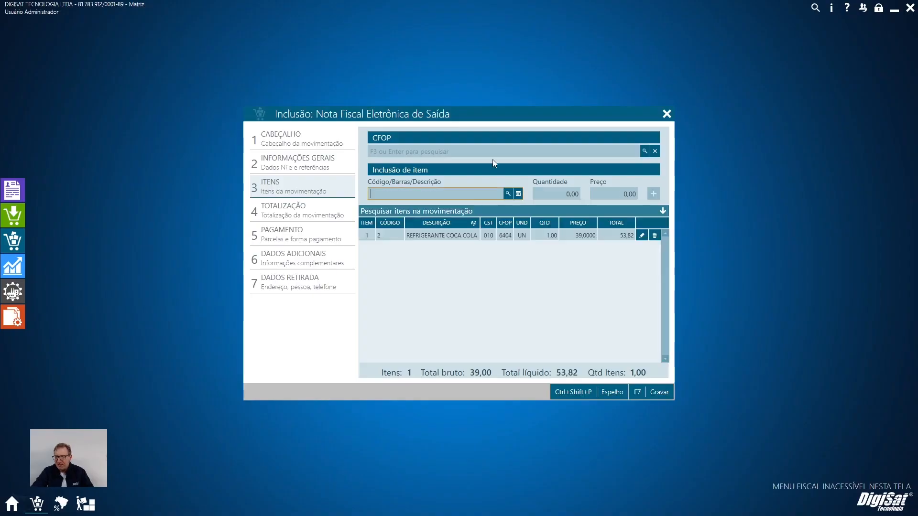
Examine the NF-e item's Tributação Estadual/ICMS values, check 6,50 × 18% minus 4,68 in the Calculator, and close the item without saving.
click(641, 236)
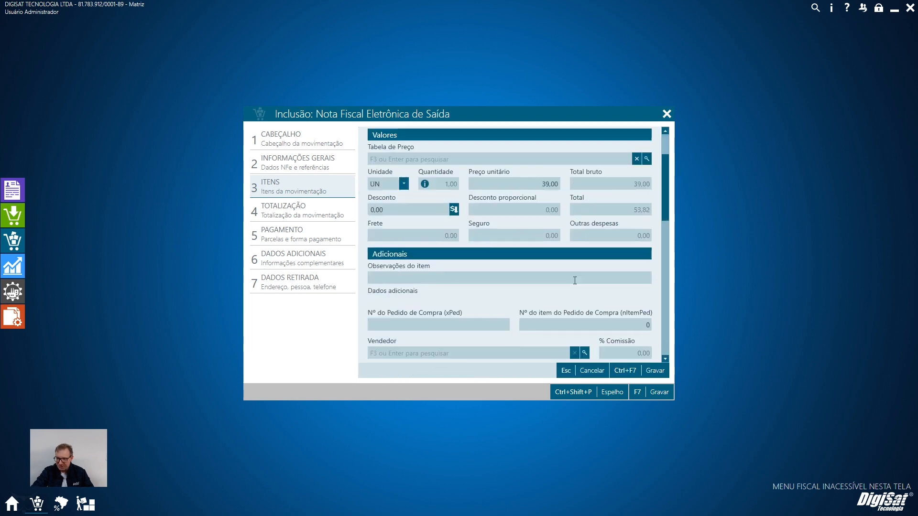
scroll(568, 282, down, 6)
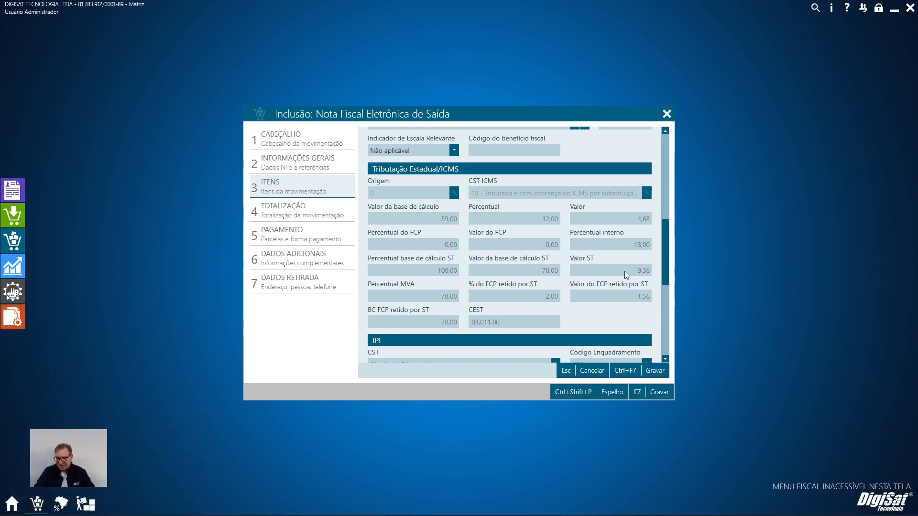
text(6,5)
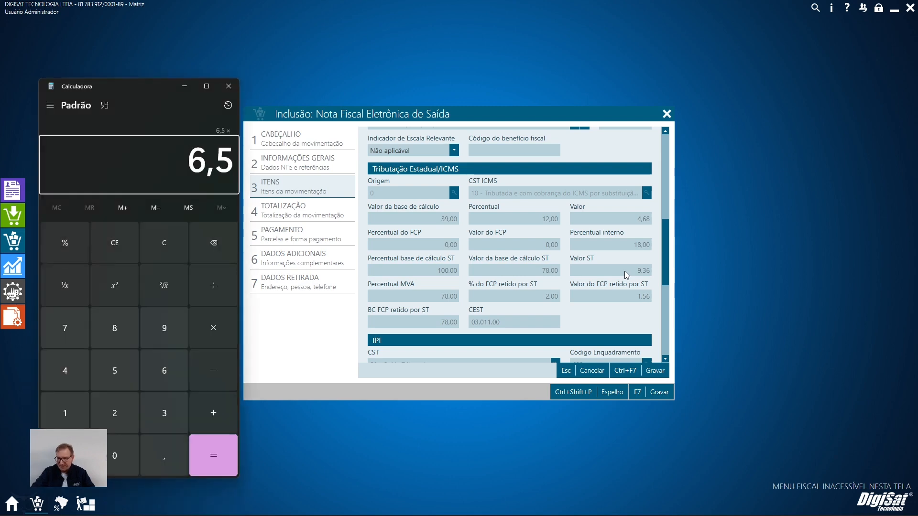
text(0*18)
click(74, 248)
click(228, 447)
text(- )
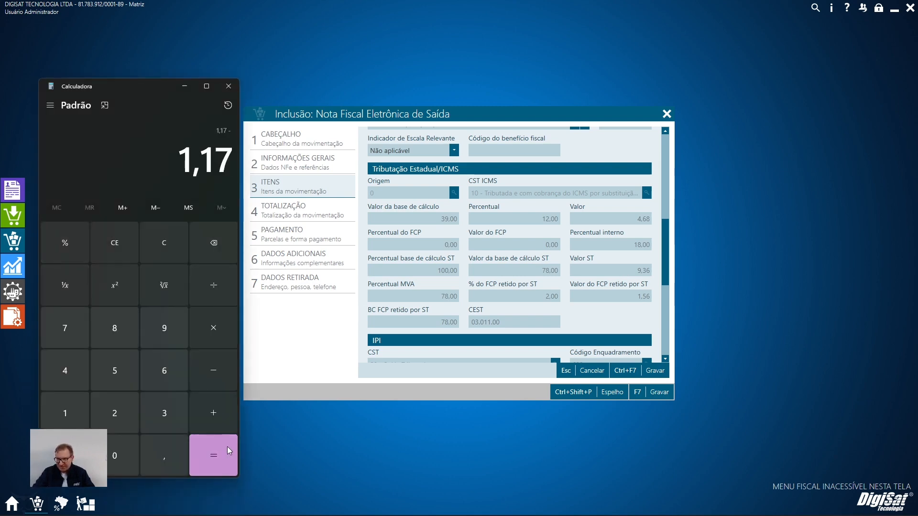
text(4,68)
click(227, 446)
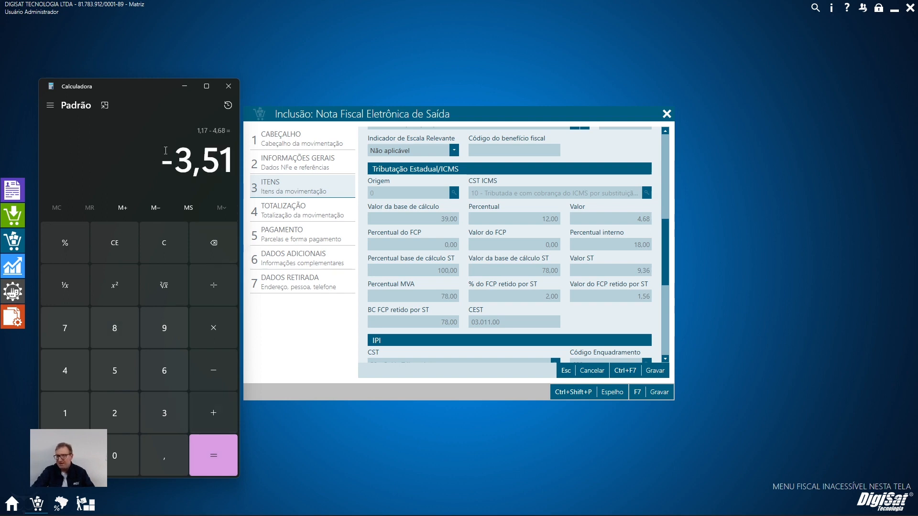
key(Escape)
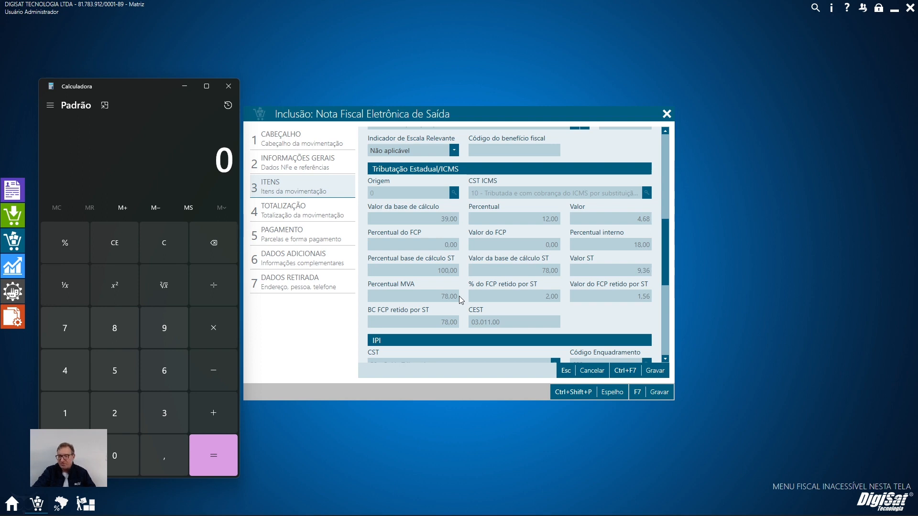
click(228, 86)
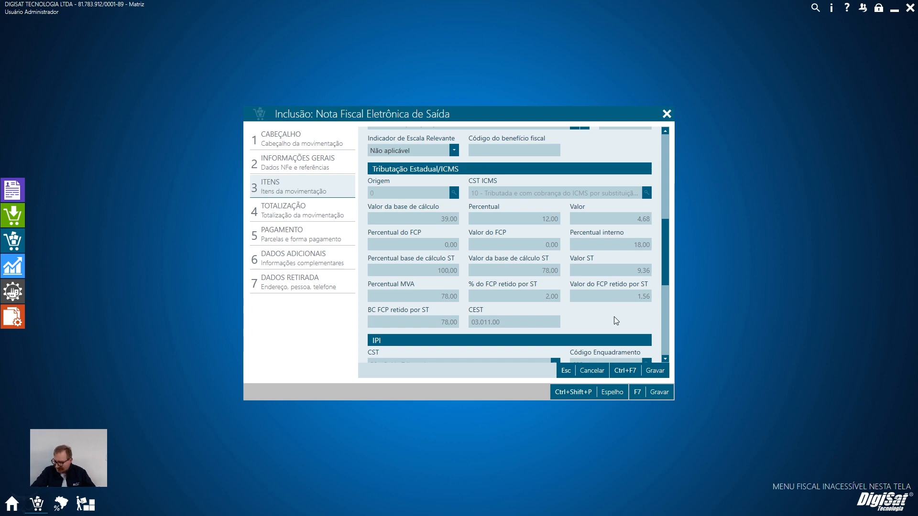
click(581, 374)
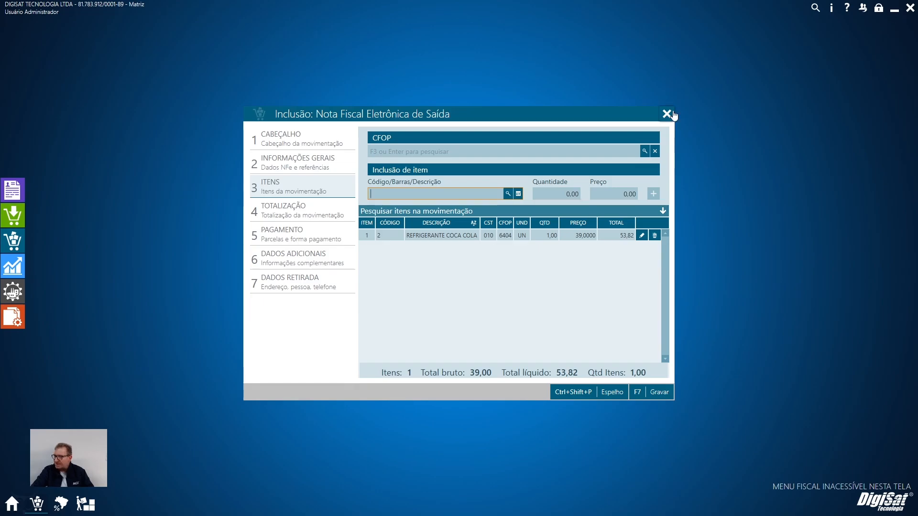
Discard the unsaved NF-e and close the Movimentações, Produtos e Serviços and Tributações Estaduais windows.
click(667, 114)
click(567, 337)
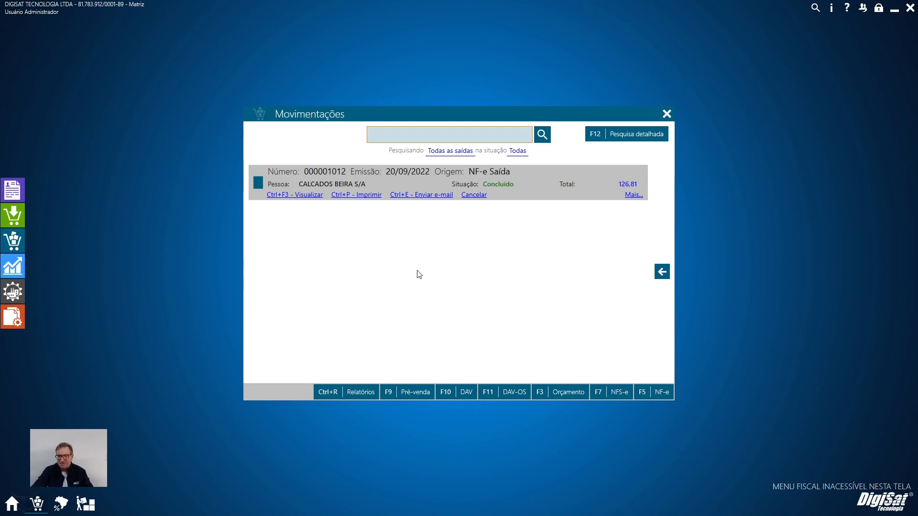
click(666, 115)
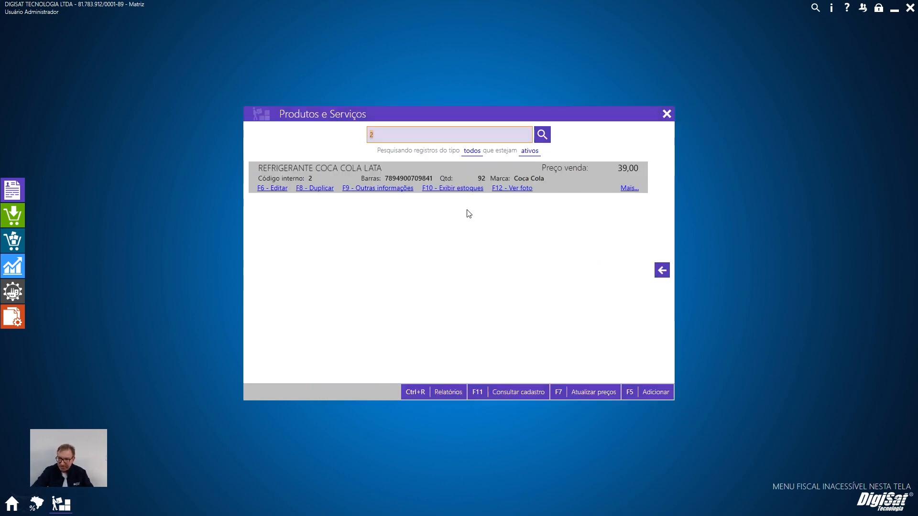
click(666, 115)
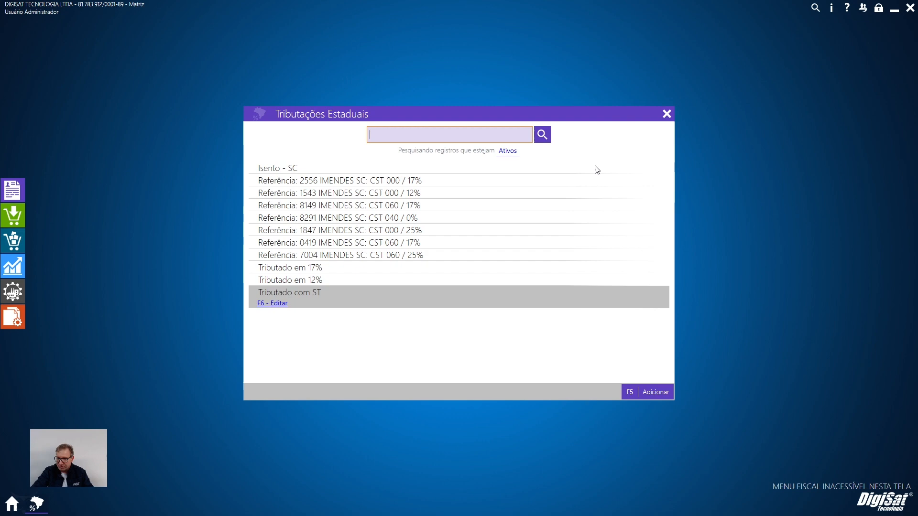
click(666, 114)
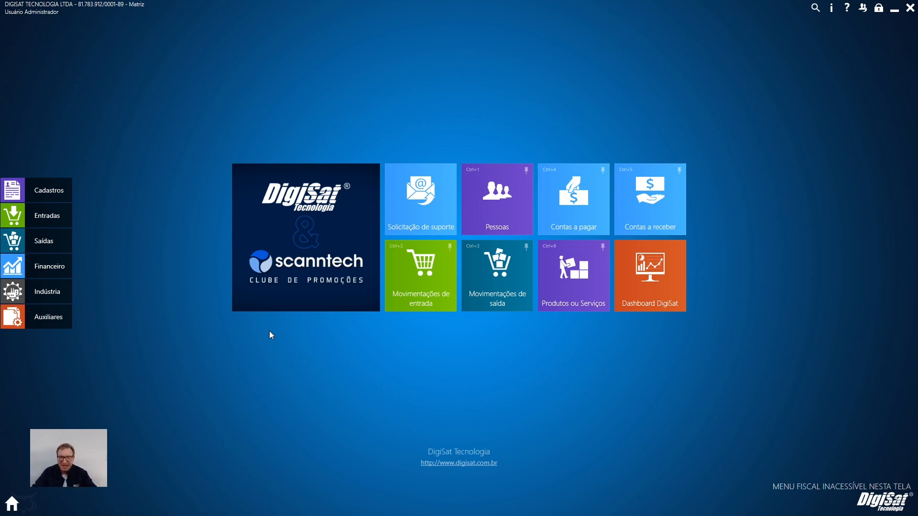
List the outgoing movements, examine the DANFE preview of the newest NF-e Saída and close the preview.
click(44, 239)
click(321, 164)
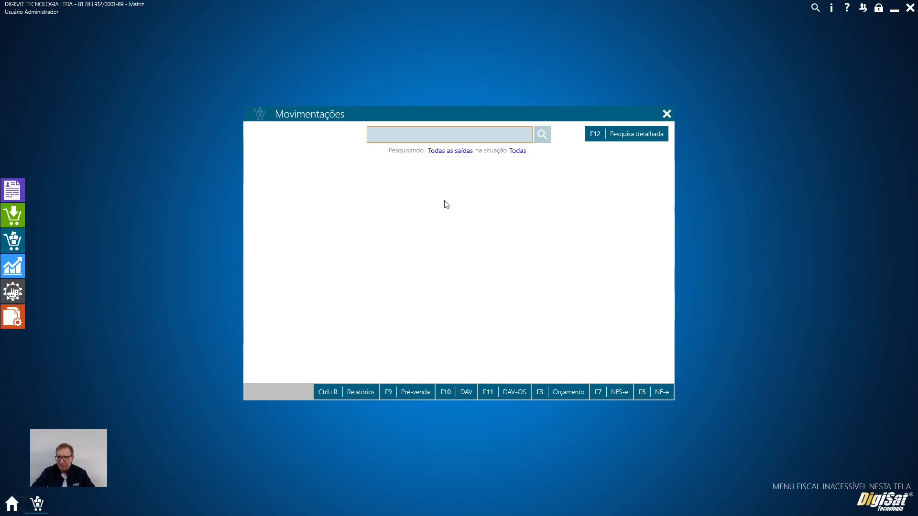
key(ctrl+F3)
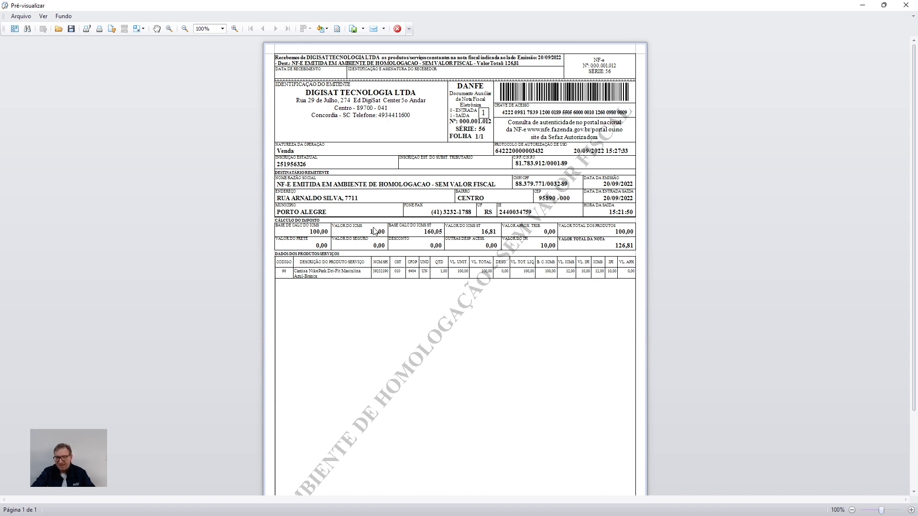
click(905, 5)
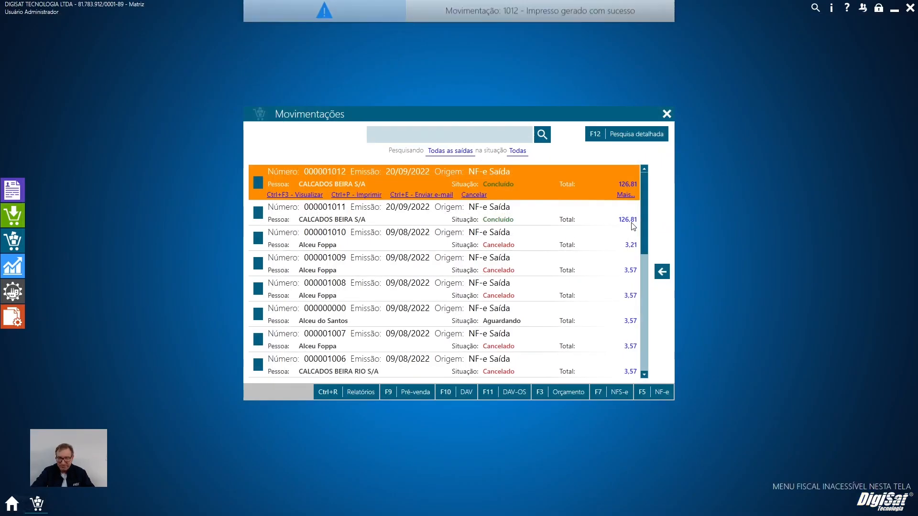